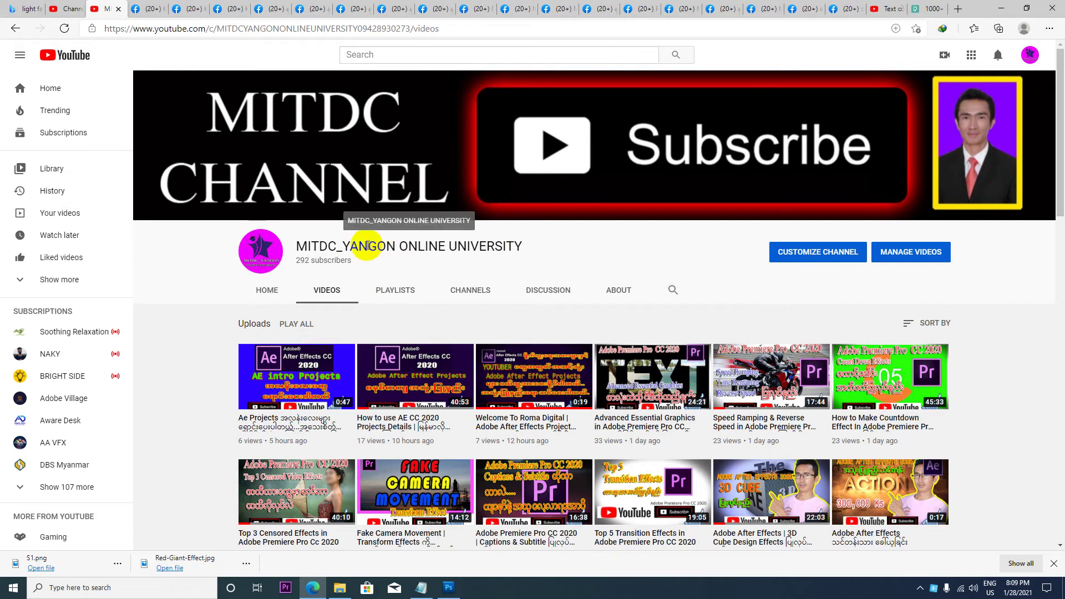
Browse the YouTube channel's Videos page, then minimize the browser to show the desktop
mouse_move(617, 387)
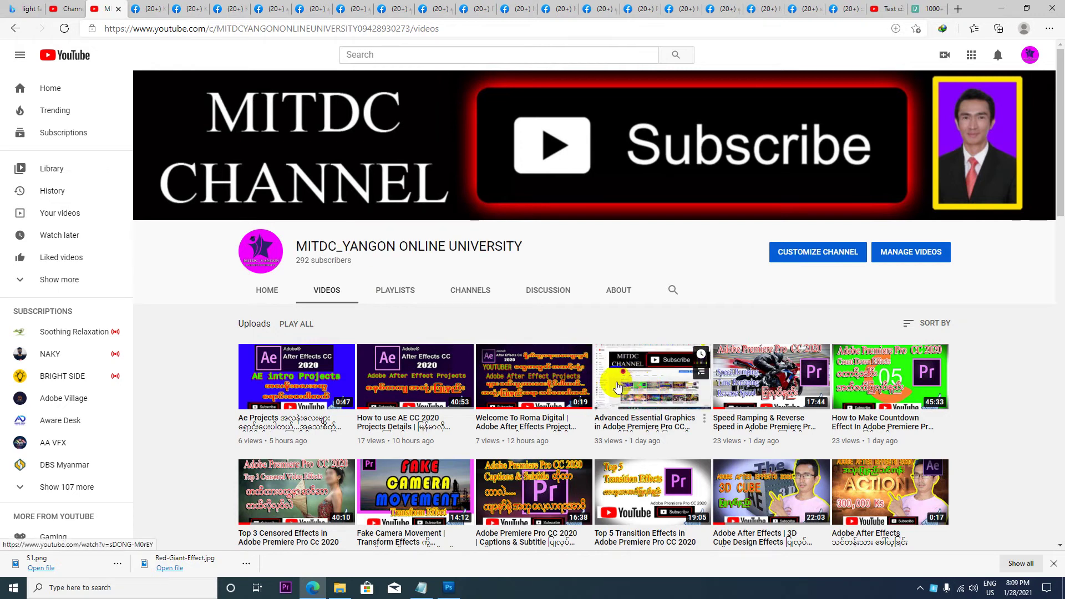
mouse_move(386, 361)
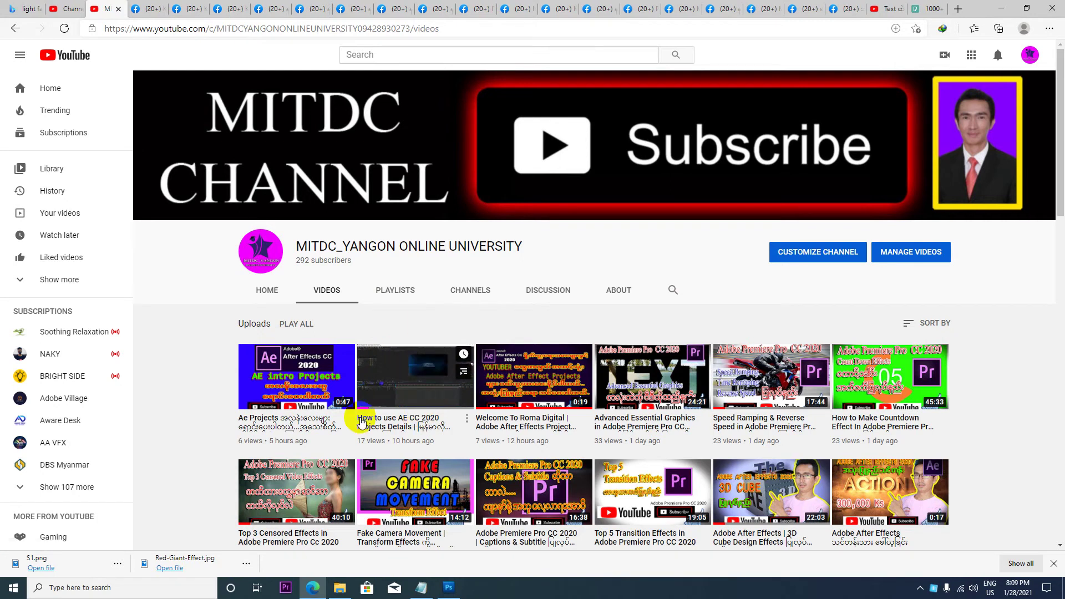
mouse_move(682, 405)
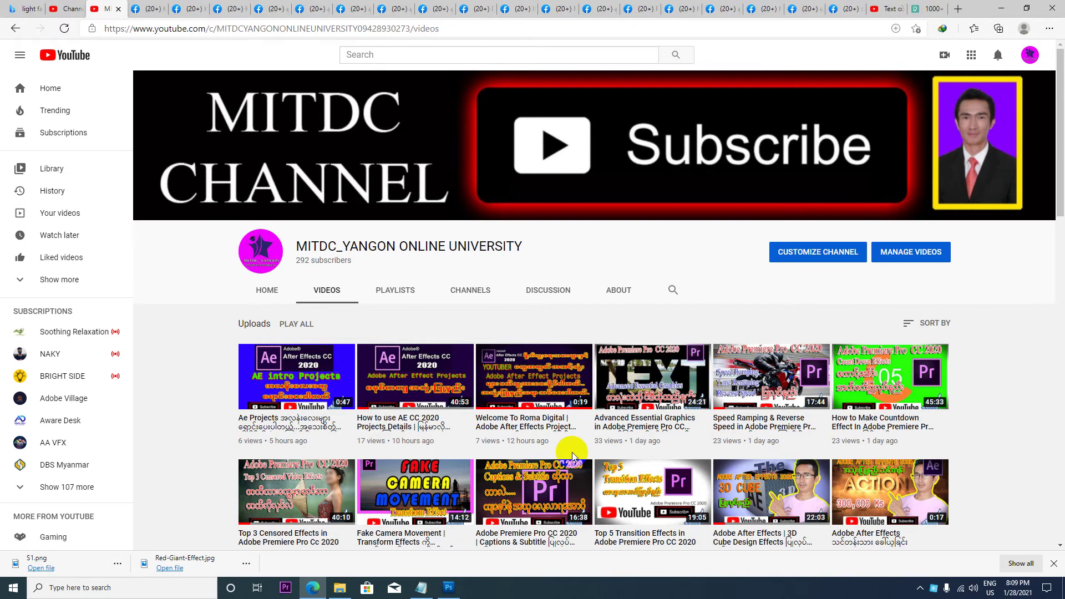
mouse_move(627, 413)
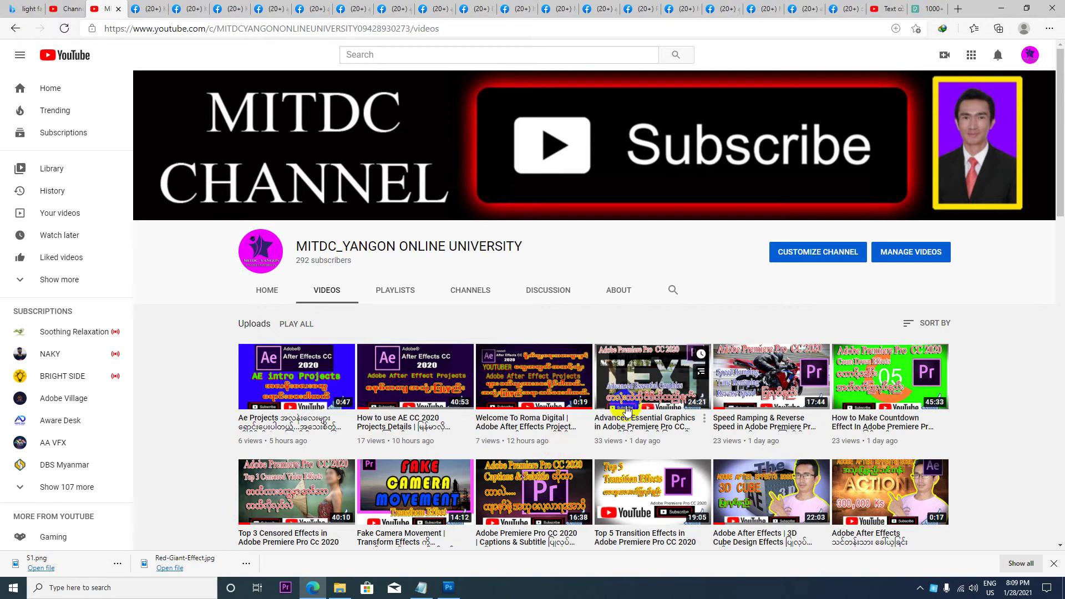
mouse_move(542, 397)
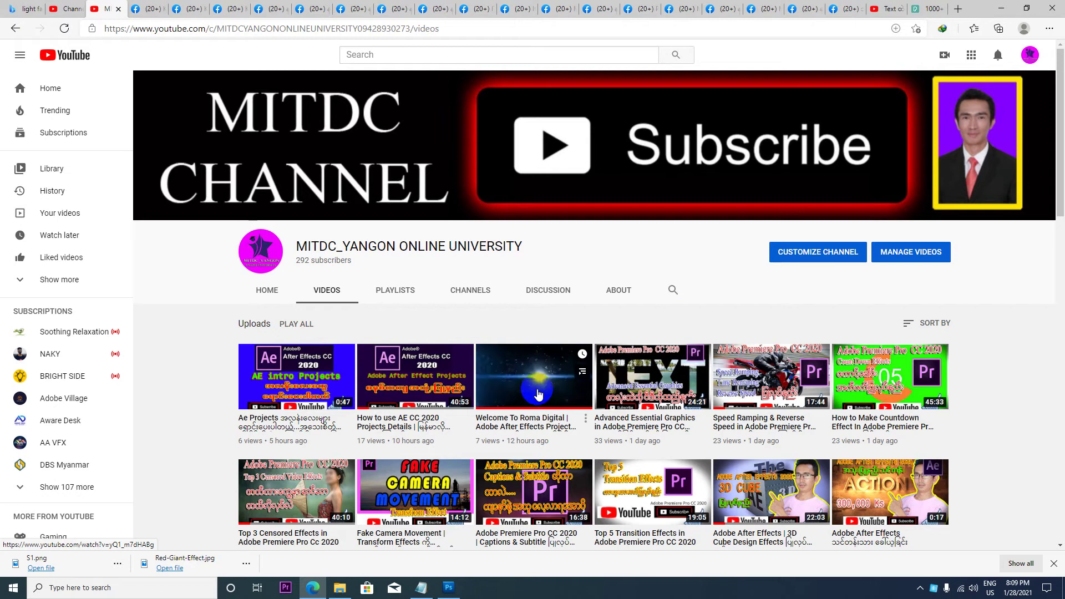
click(221, 271)
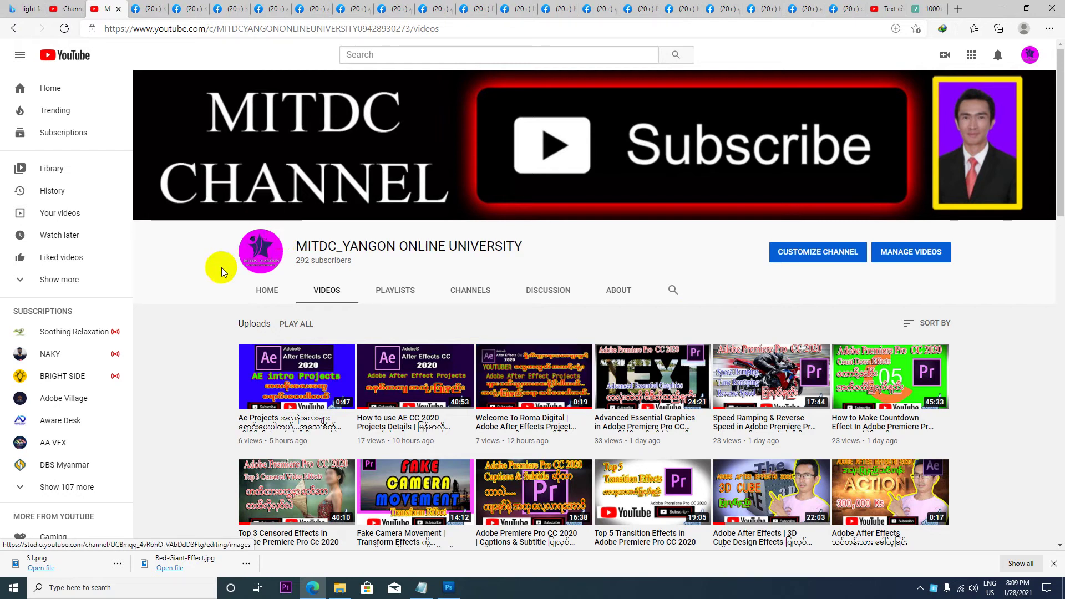
click(400, 181)
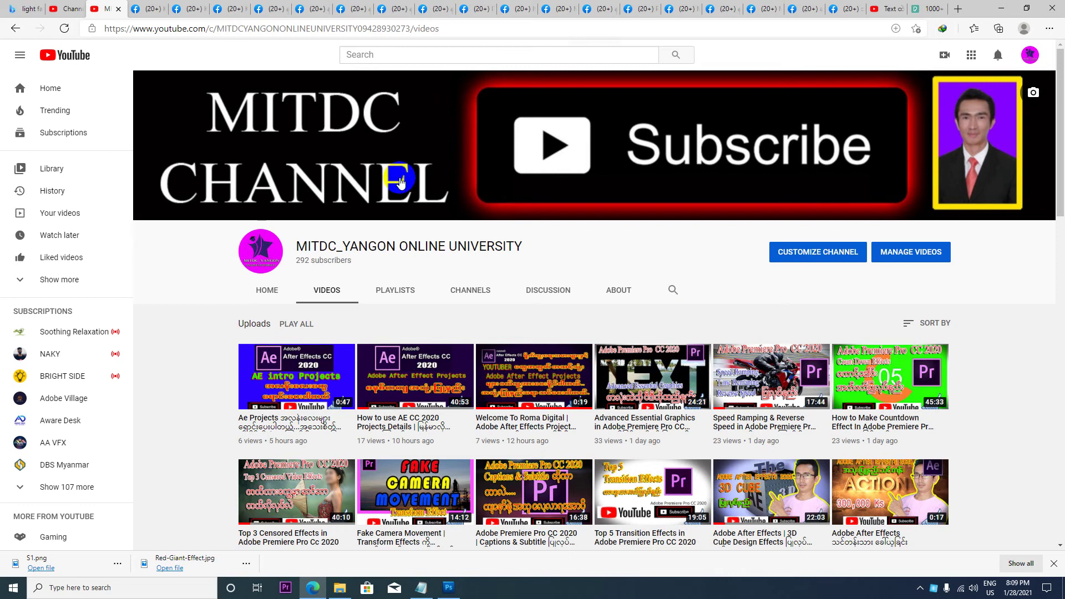
mouse_move(388, 394)
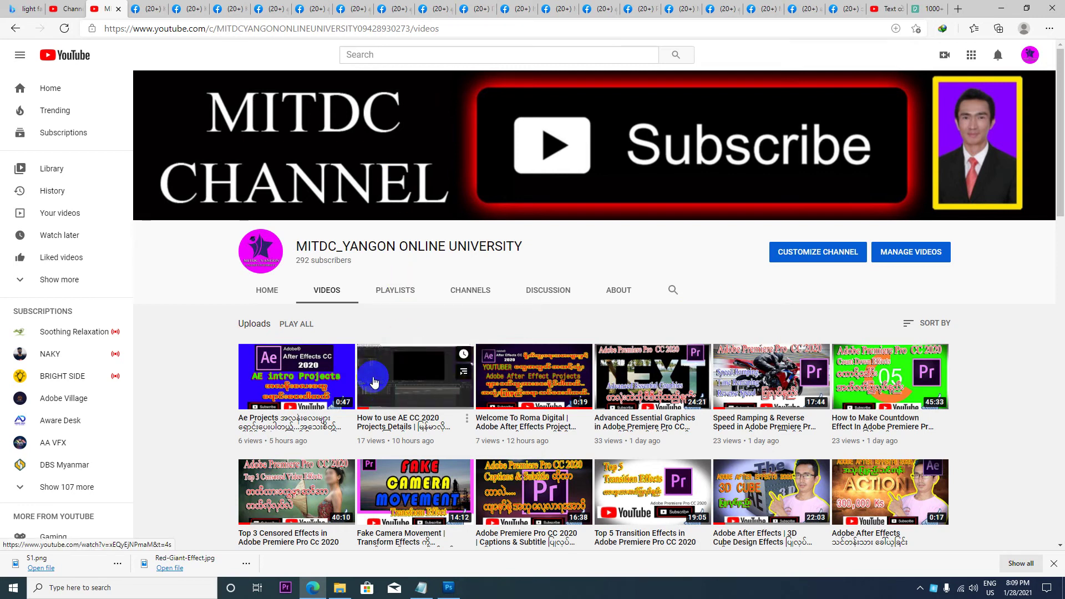
click(1003, 9)
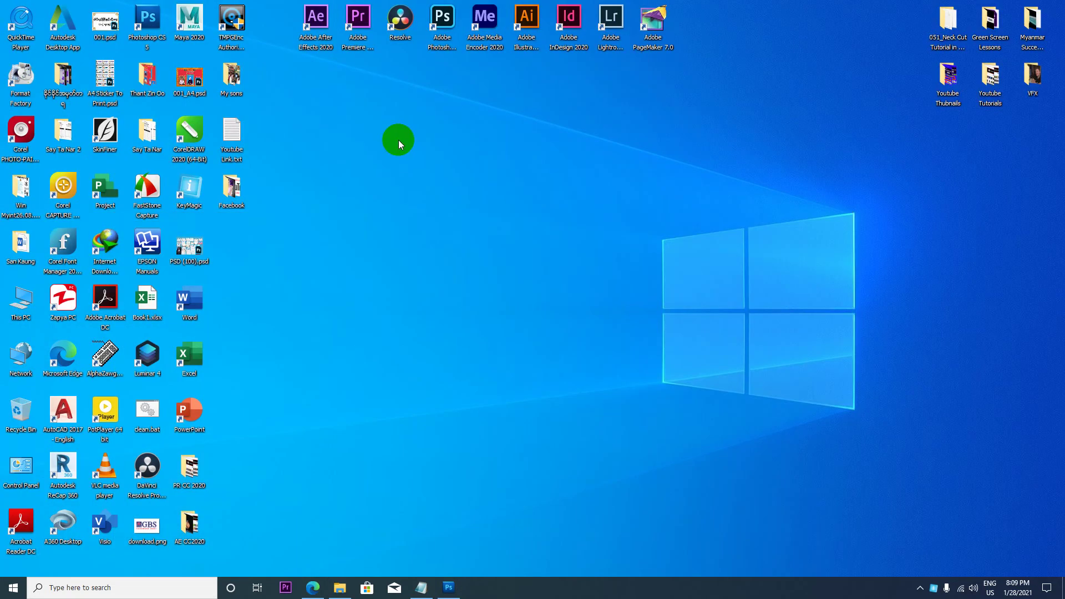
Reposition the Premiere Pro 2020 desktop shortcut and launch the program from it
drag(364, 107, 376, 158)
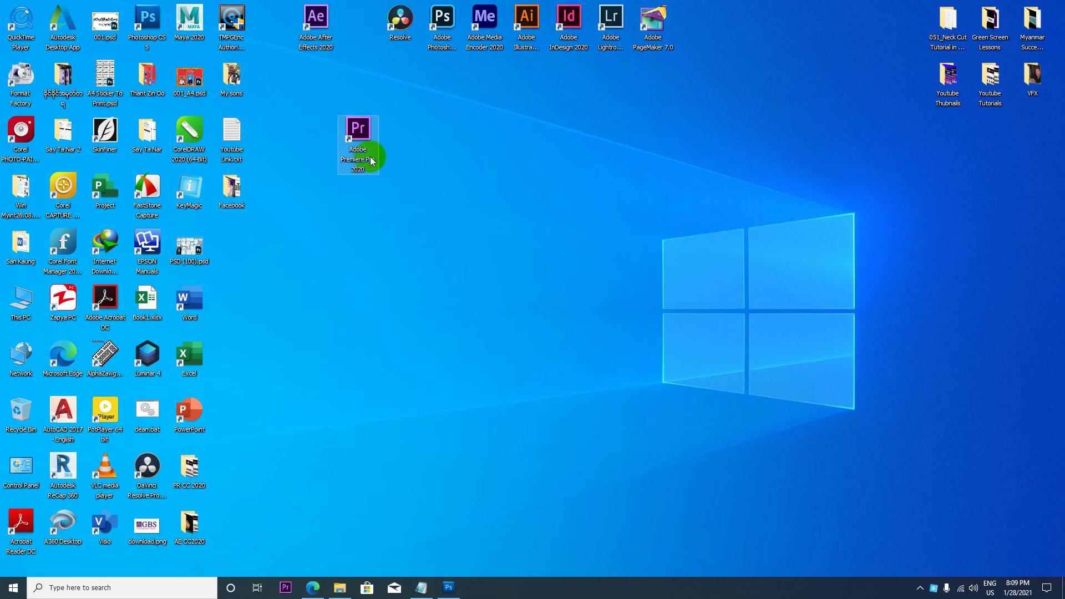
double_click(362, 135)
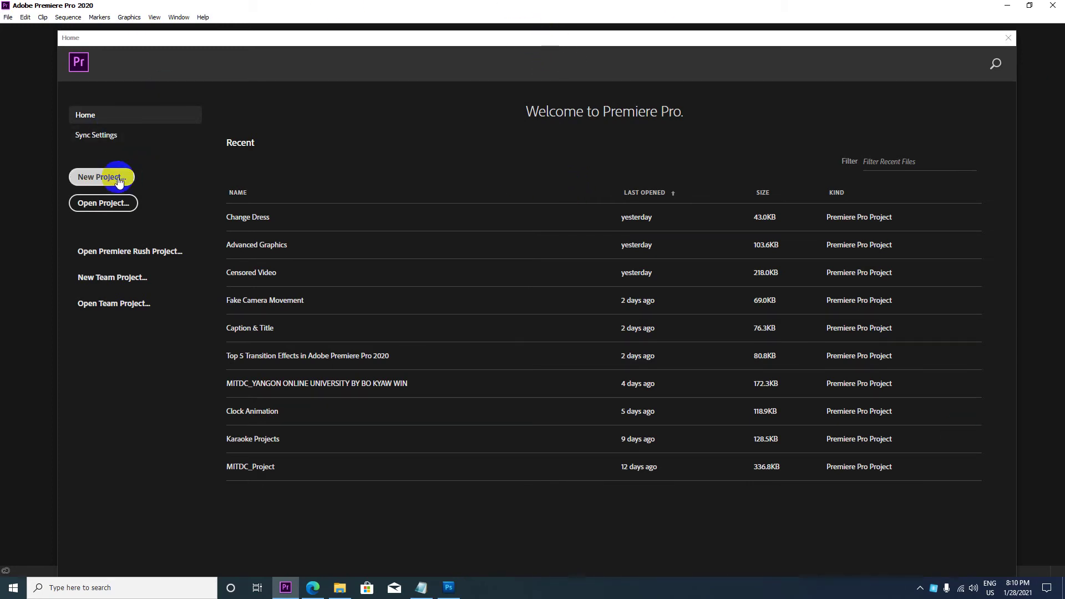
Set up a new project named 'Track Matte Key' in the MITDC_Project folder
click(101, 183)
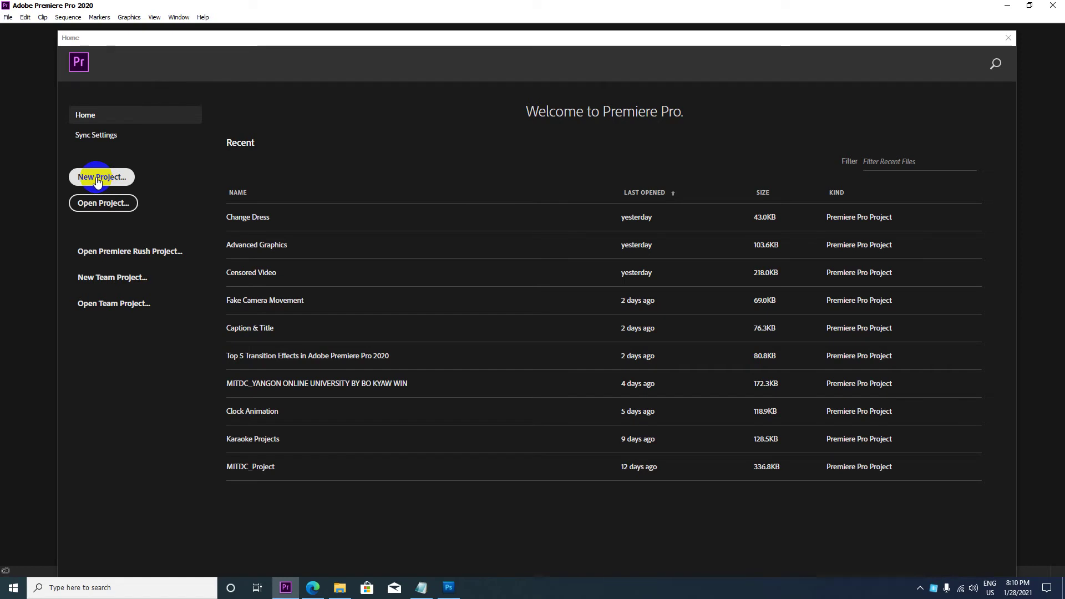
click(100, 181)
drag(427, 105, 177, 124)
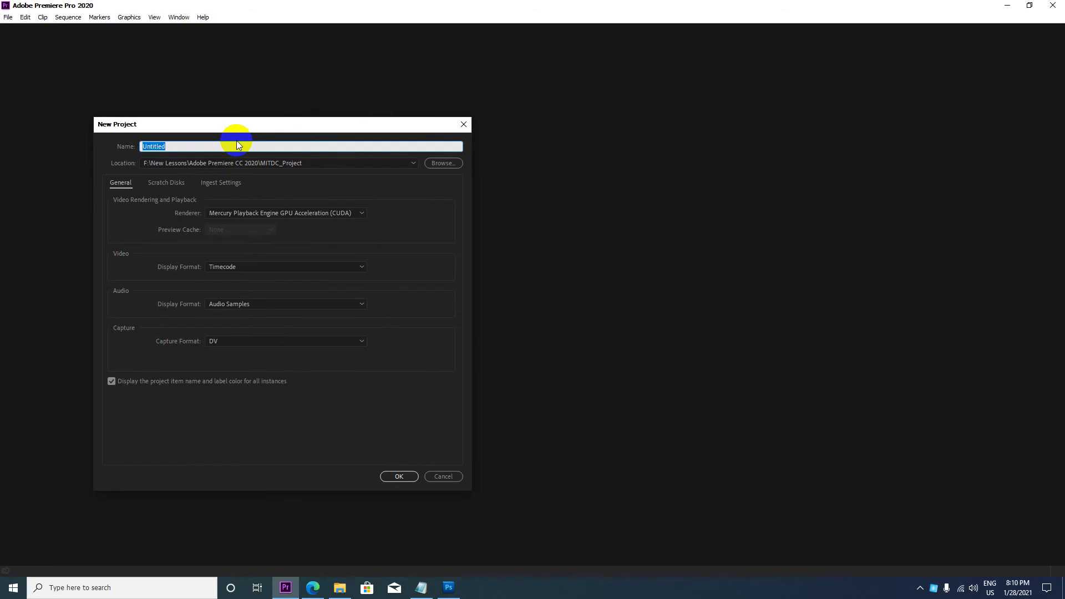
text(T)
text(rack Matte Key)
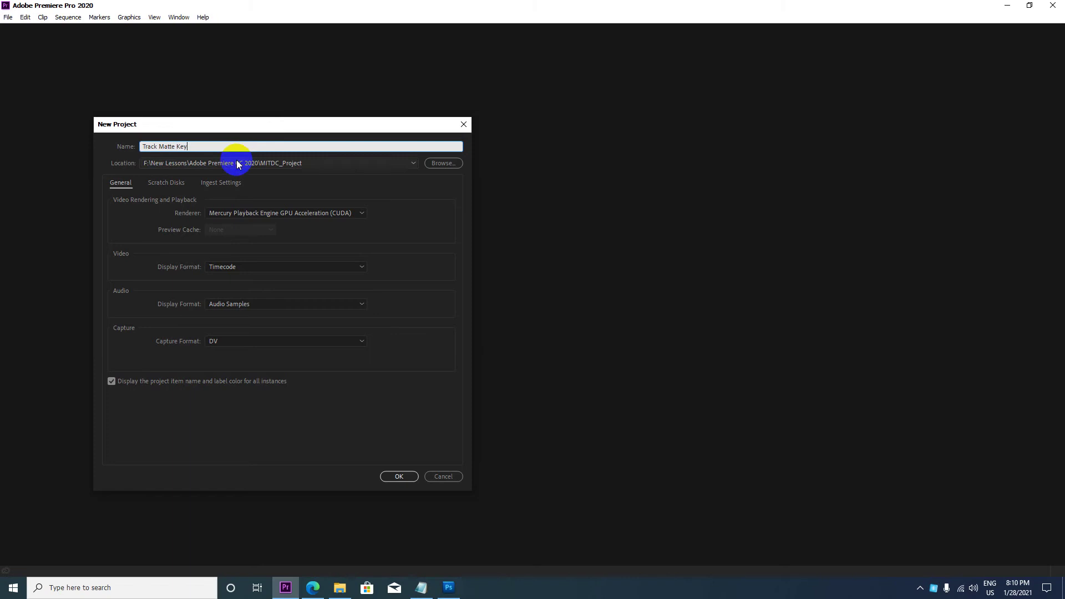
mouse_move(192, 143)
mouse_down()
mouse_move(87, 160)
mouse_move(196, 146)
mouse_up()
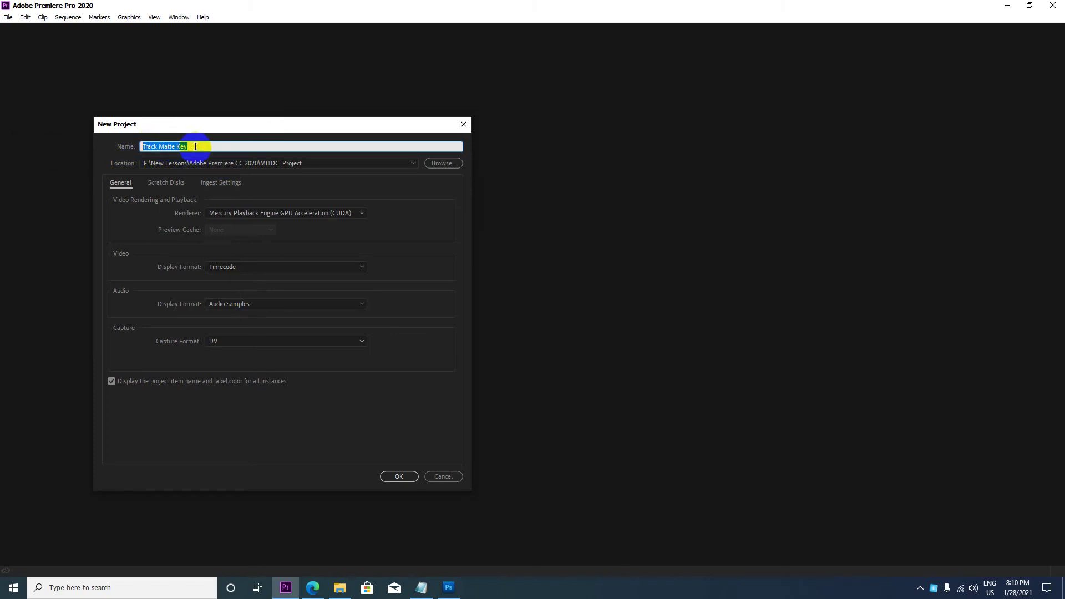
click(97, 151)
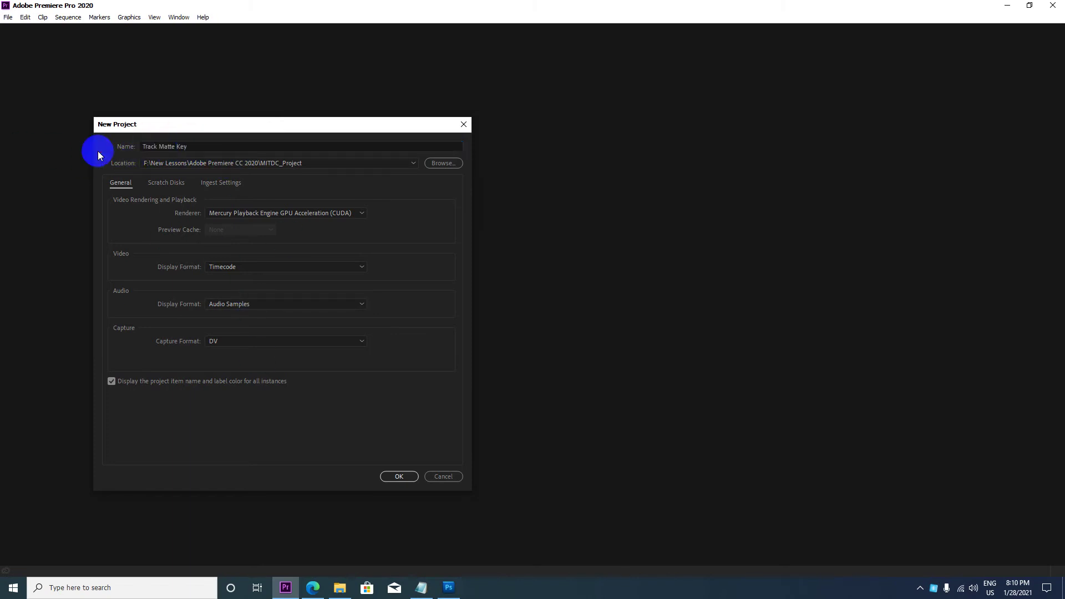
click(197, 146)
click(390, 477)
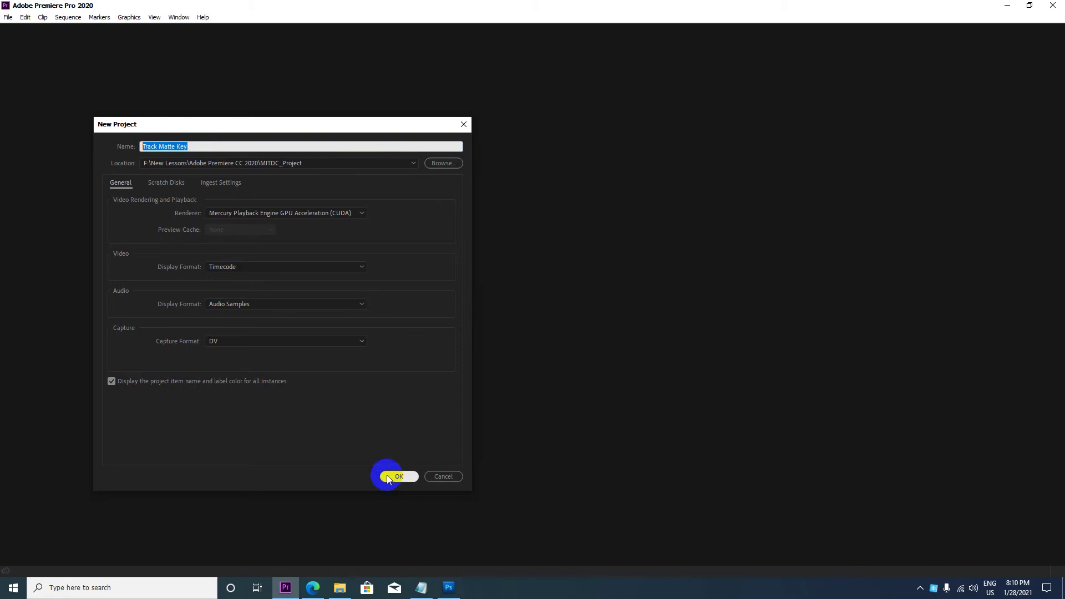
Create the Track Matte Key project, switch to the TRAINING workspace and enlarge the lower panels
click(397, 476)
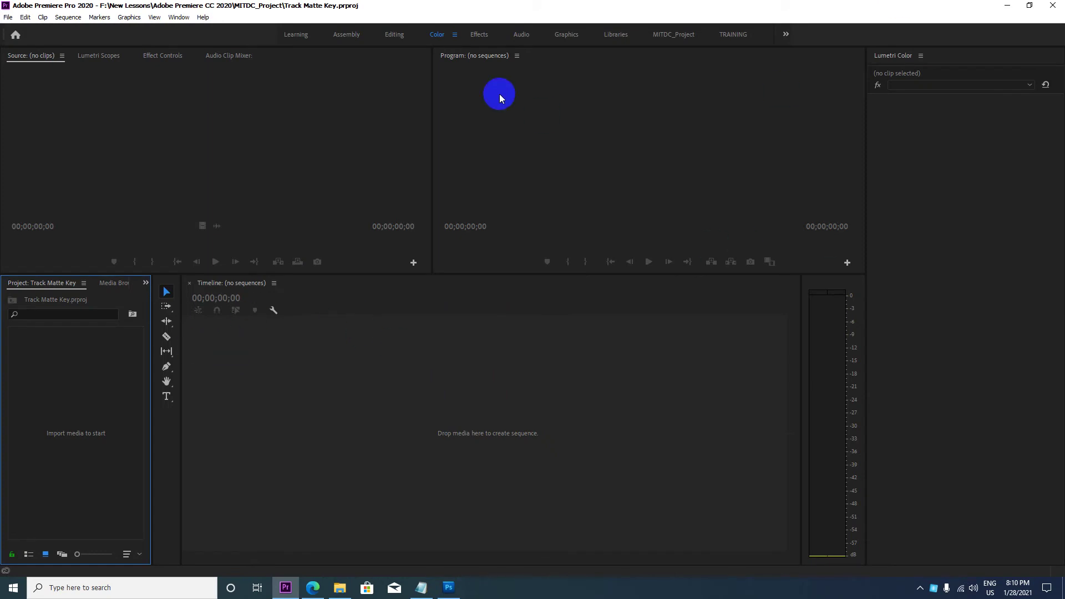
click(737, 34)
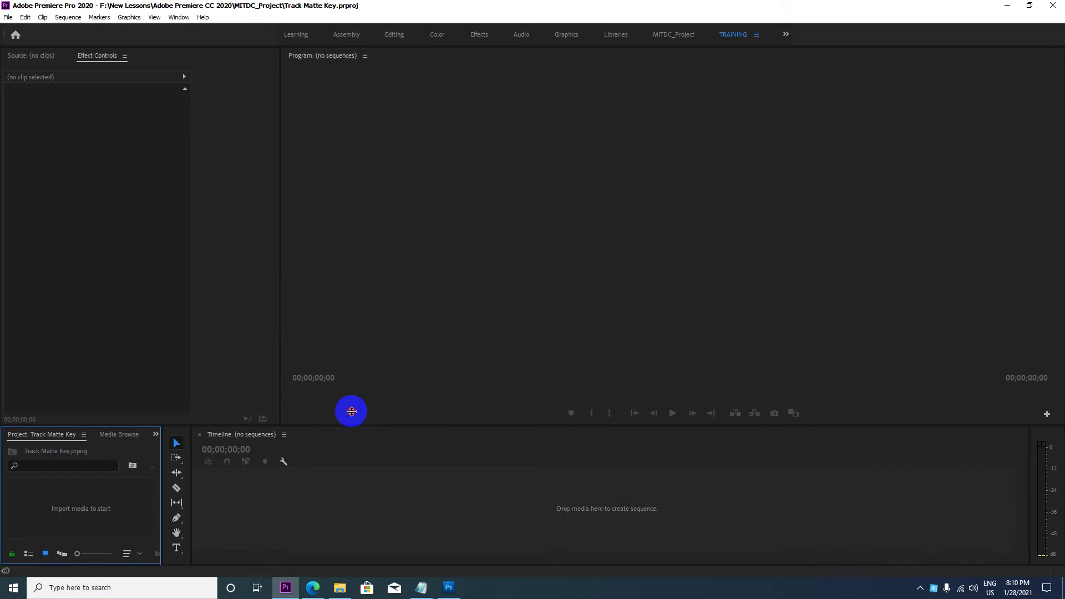
drag(343, 427, 390, 362)
mouse_move(62, 459)
mouse_down()
mouse_move(111, 468)
mouse_move(85, 460)
mouse_up()
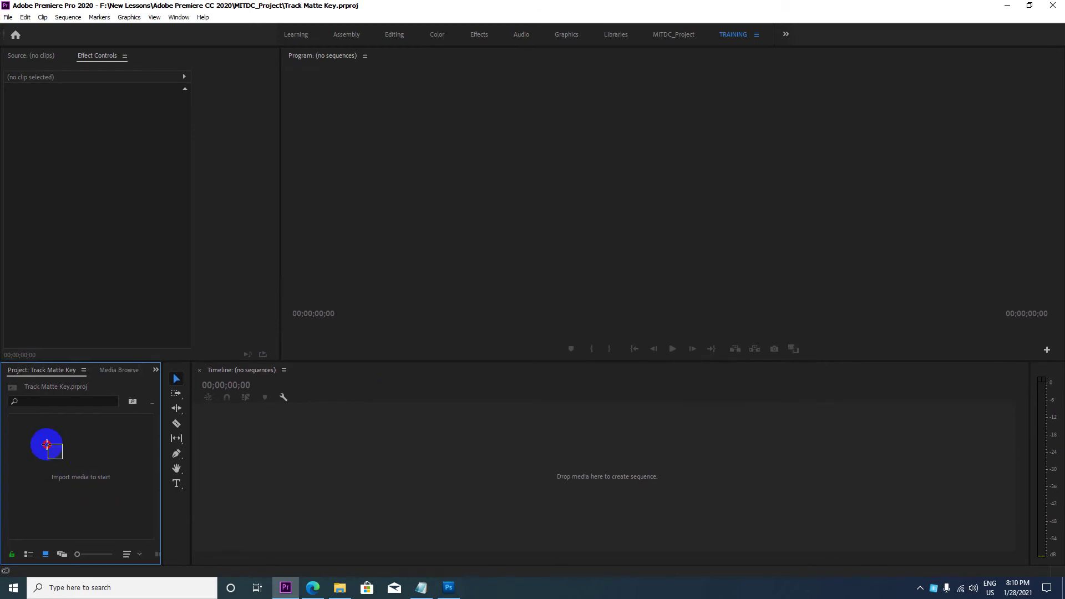
Import the whole 021_Track Matte Key folder from Adobe Premiere CC 2020 as a bin
double_click(95, 460)
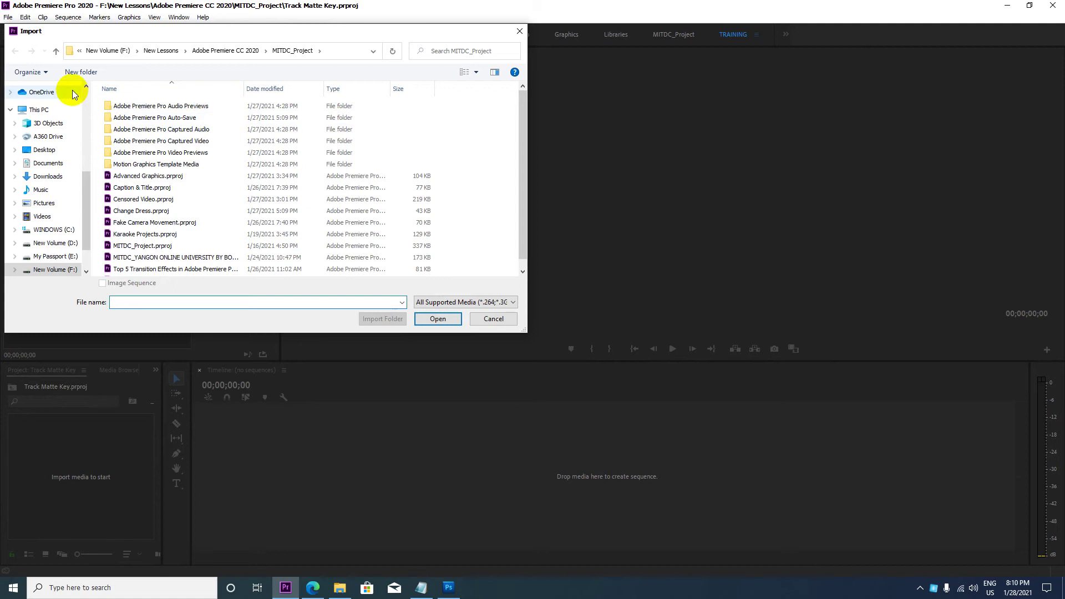
click(56, 51)
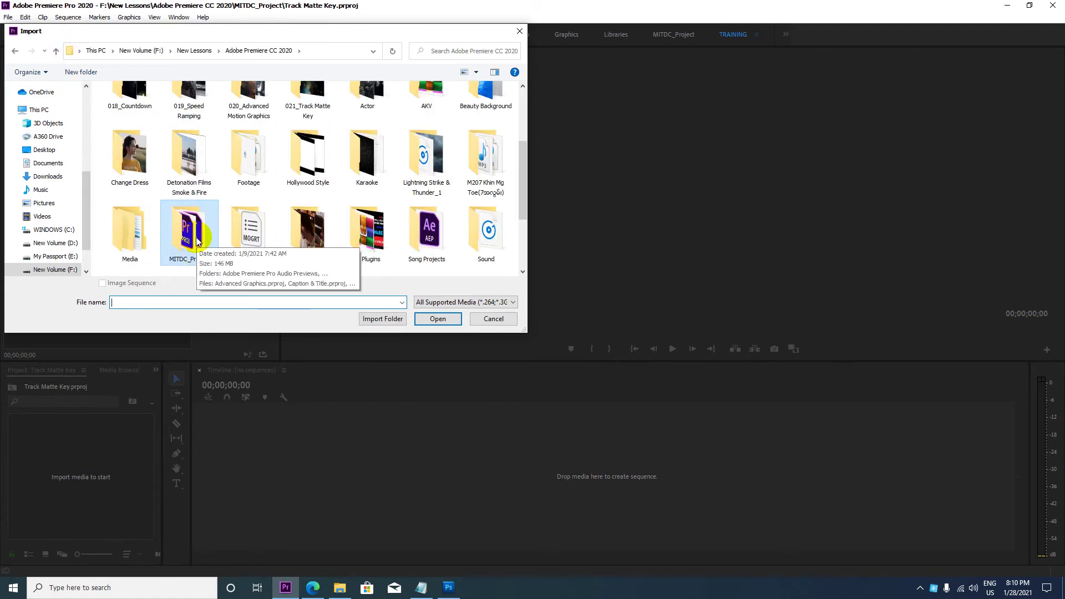
scroll(211, 222, up, 3)
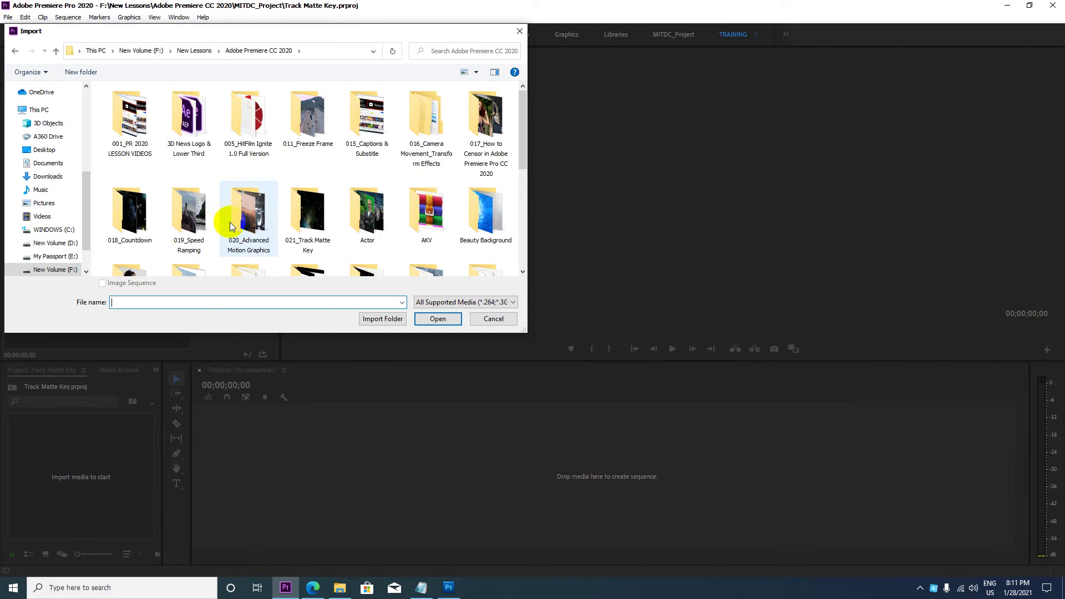
click(314, 221)
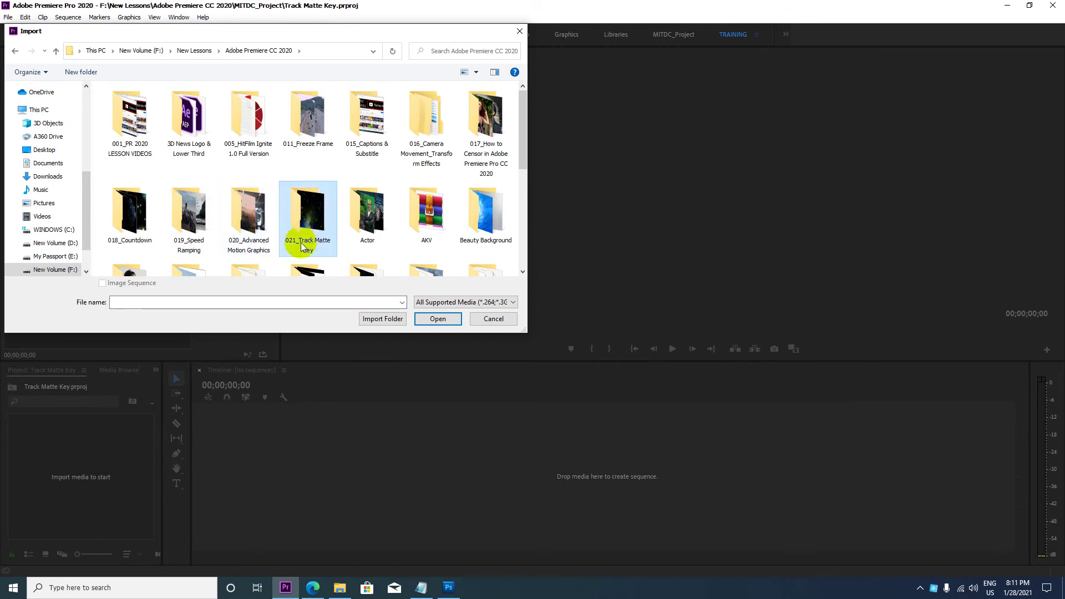
click(314, 228)
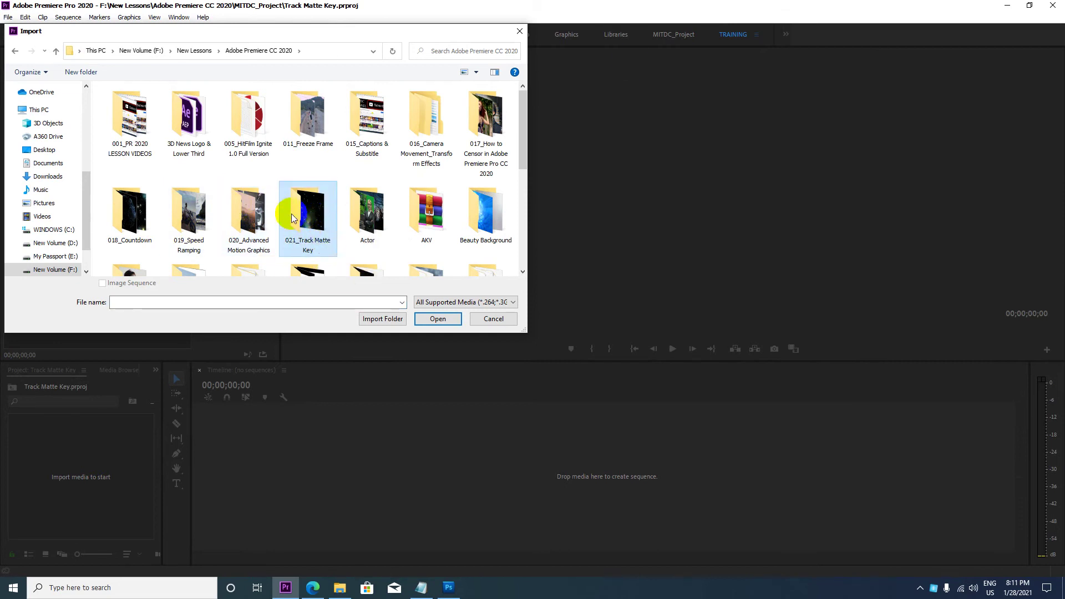
click(438, 319)
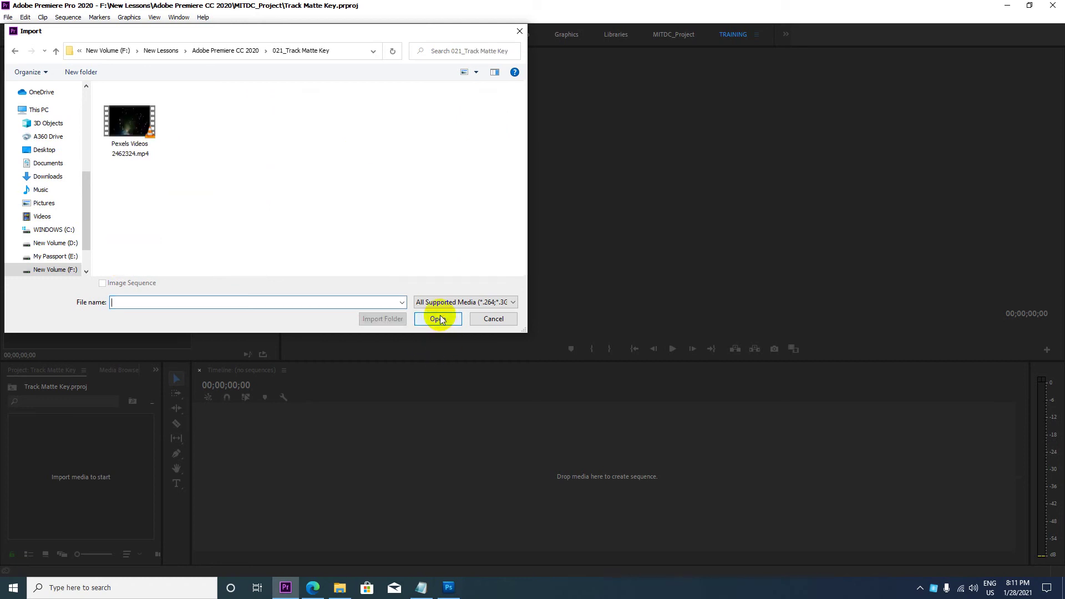
click(55, 52)
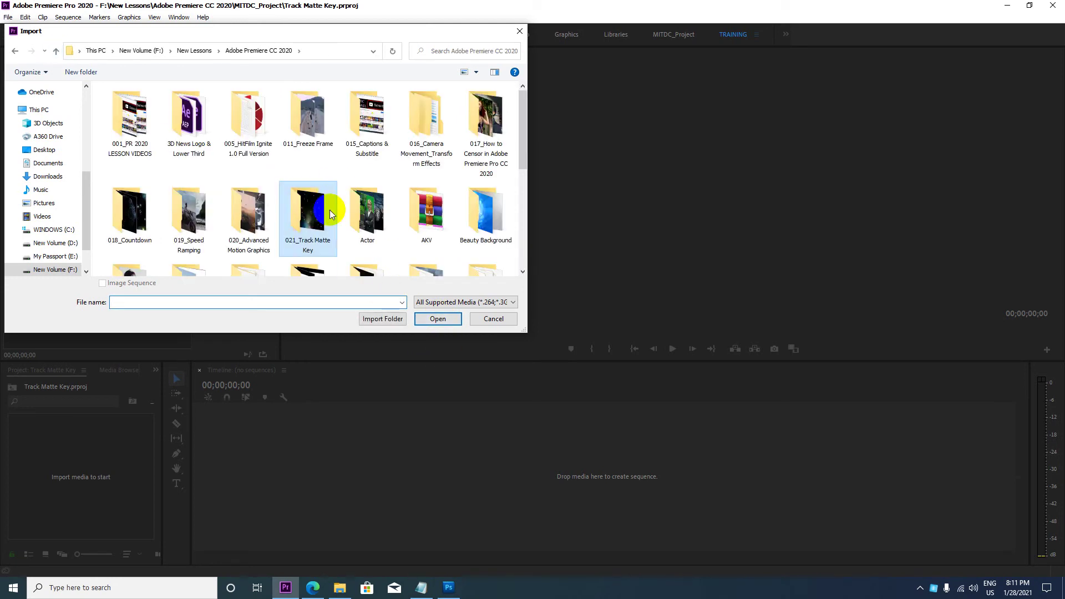
click(381, 318)
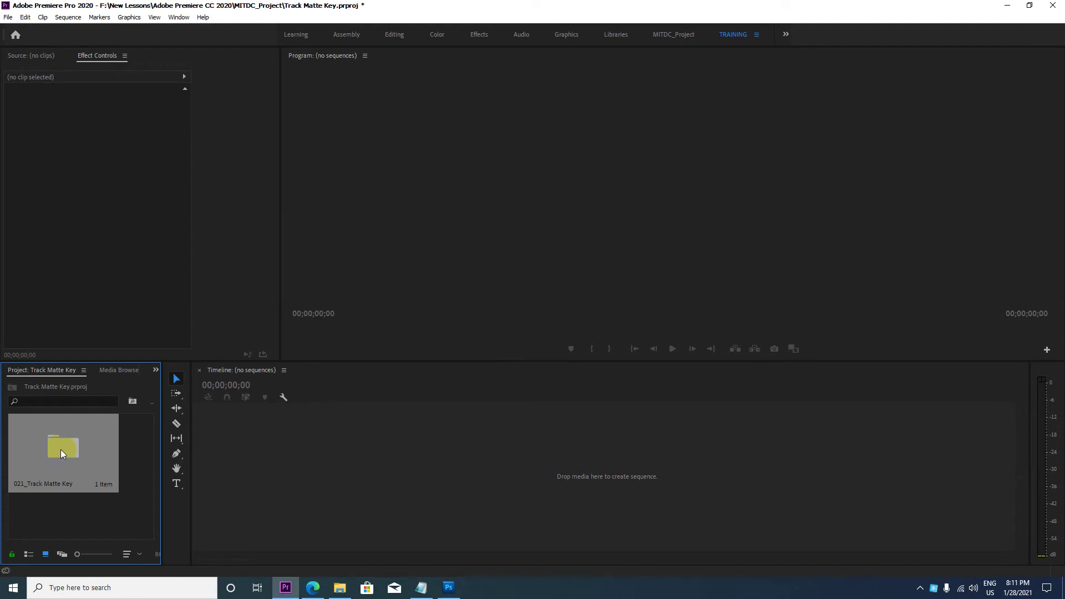
Build a sequence from Pexels Videos 2462324.mp4 in the 021_Track Matte Key bin and enlarge the timeline
double_click(61, 449)
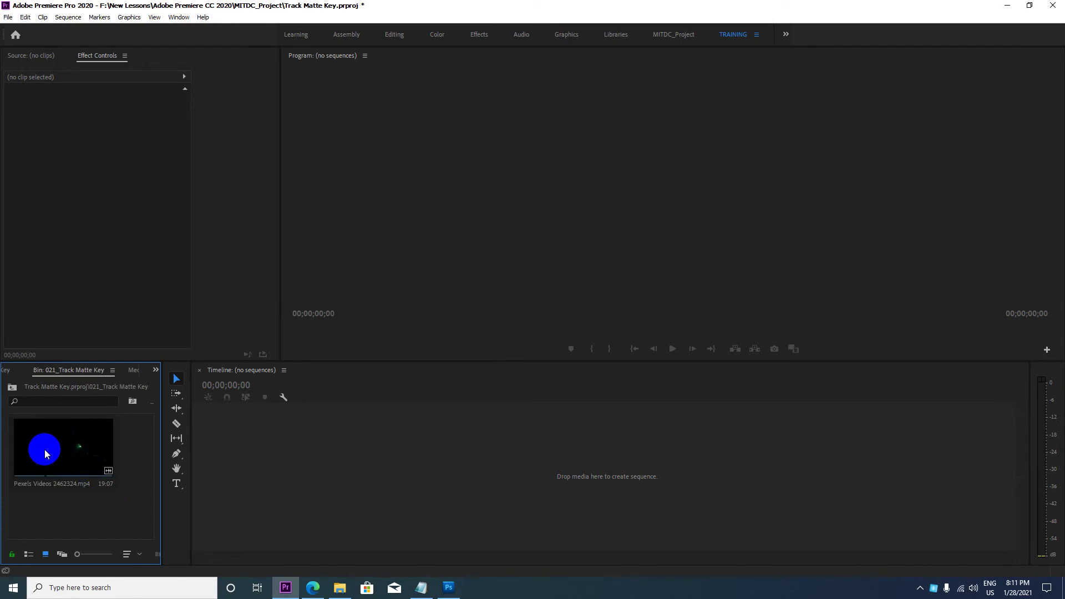
drag(44, 453, 266, 456)
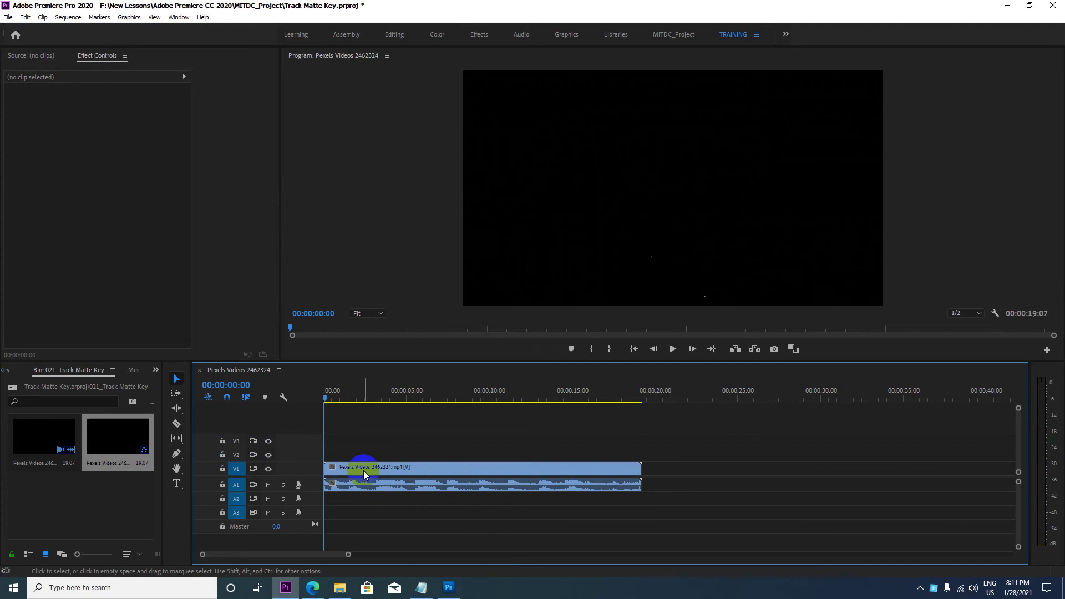
drag(343, 359, 335, 289)
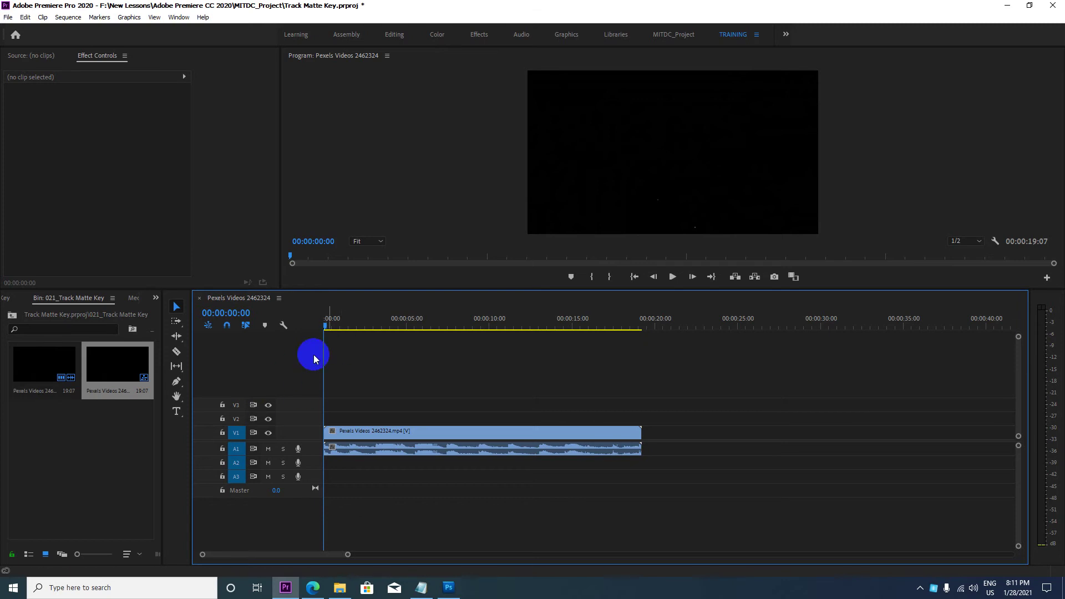
click(39, 380)
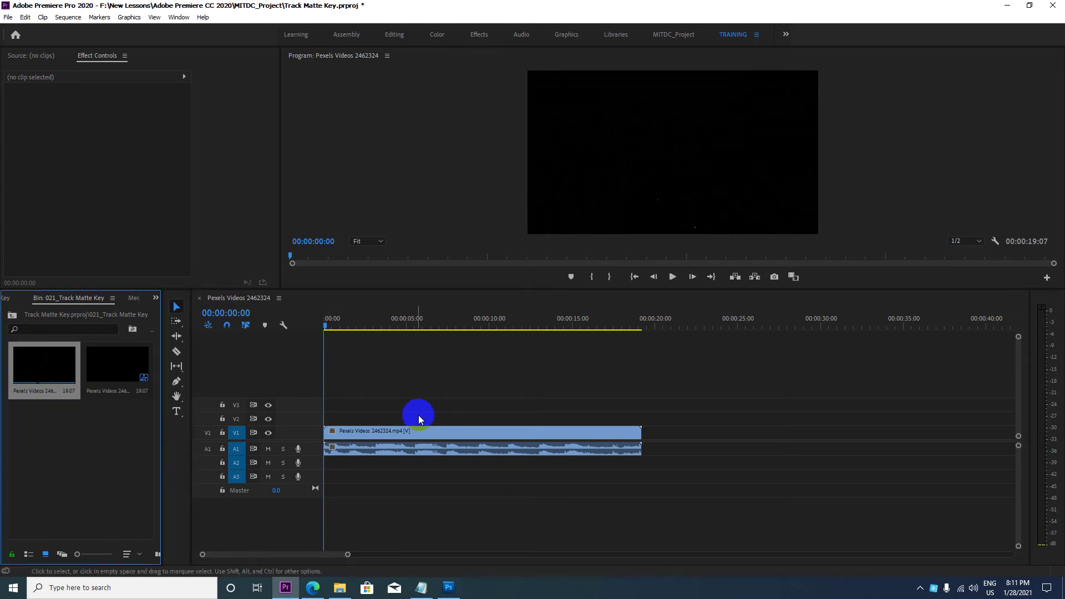
click(119, 368)
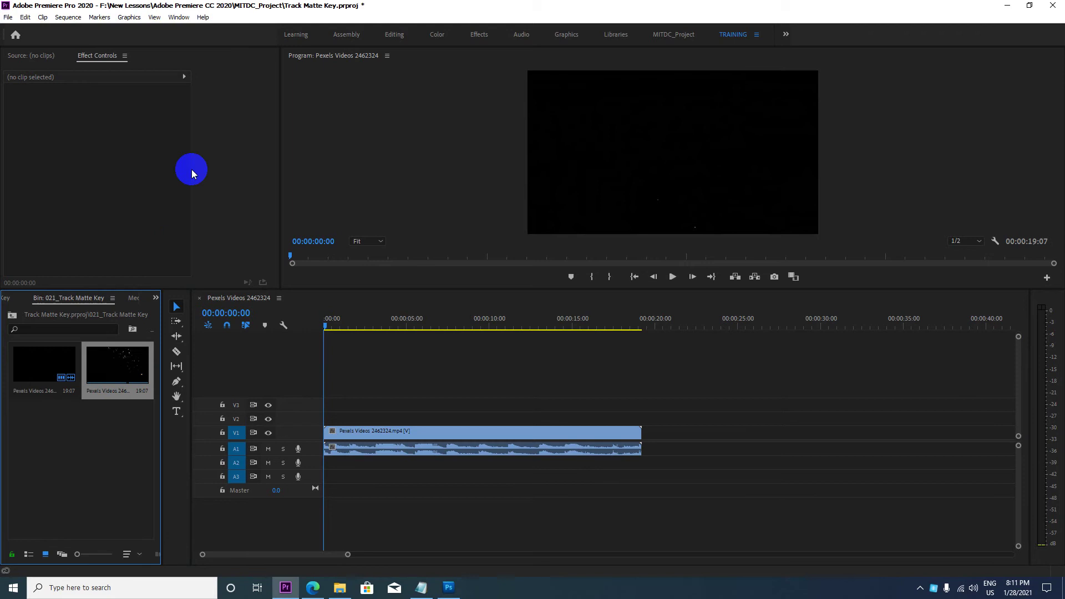
Enable Maximum Render Quality in Sequence Settings, keeping 1280×720 at 30 fps
click(65, 16)
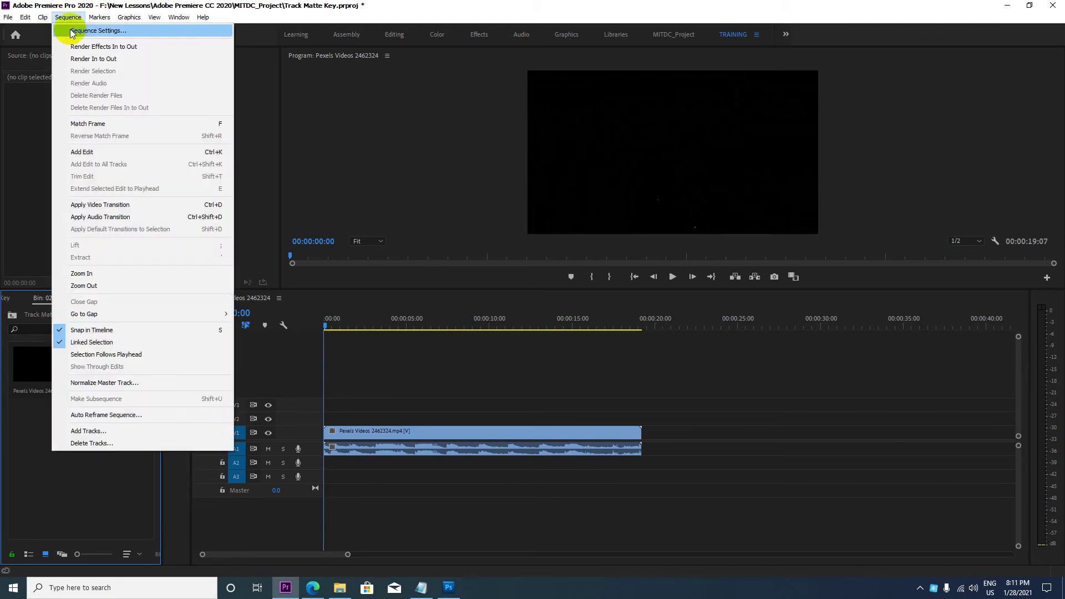
click(69, 27)
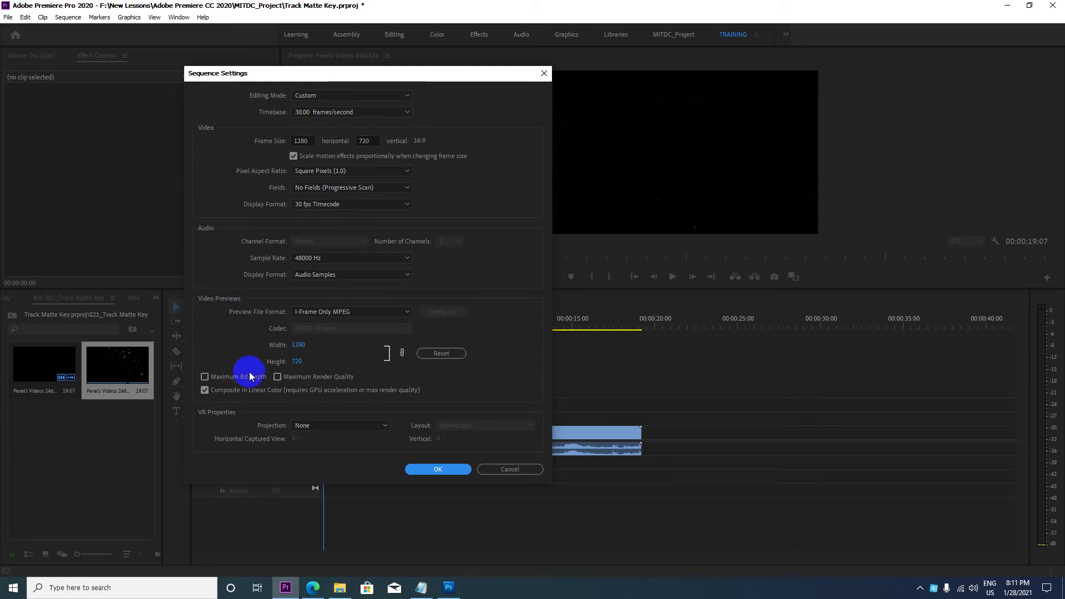
click(277, 377)
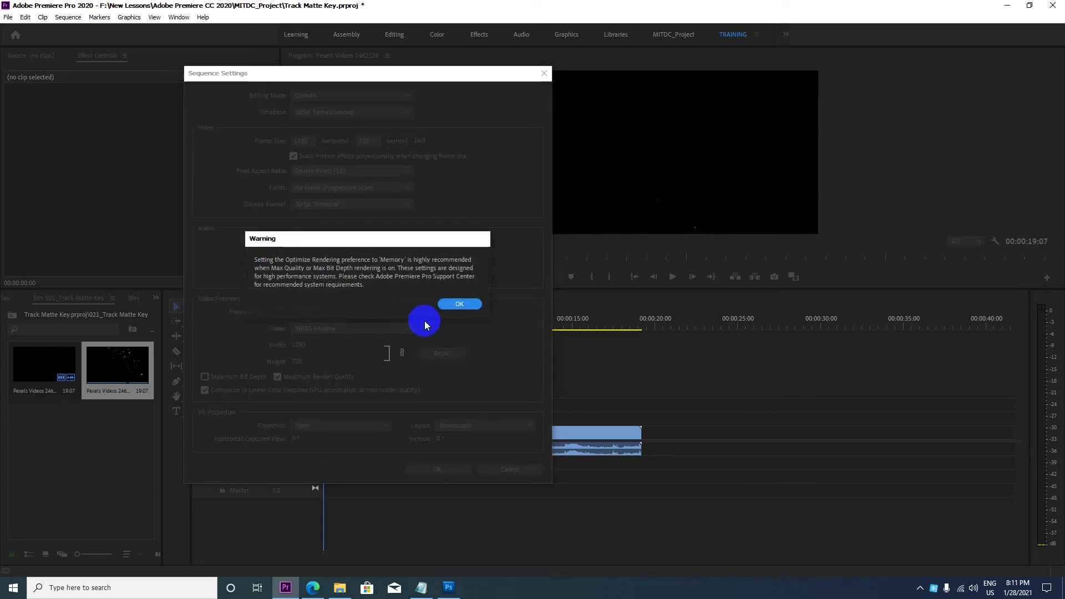
click(458, 304)
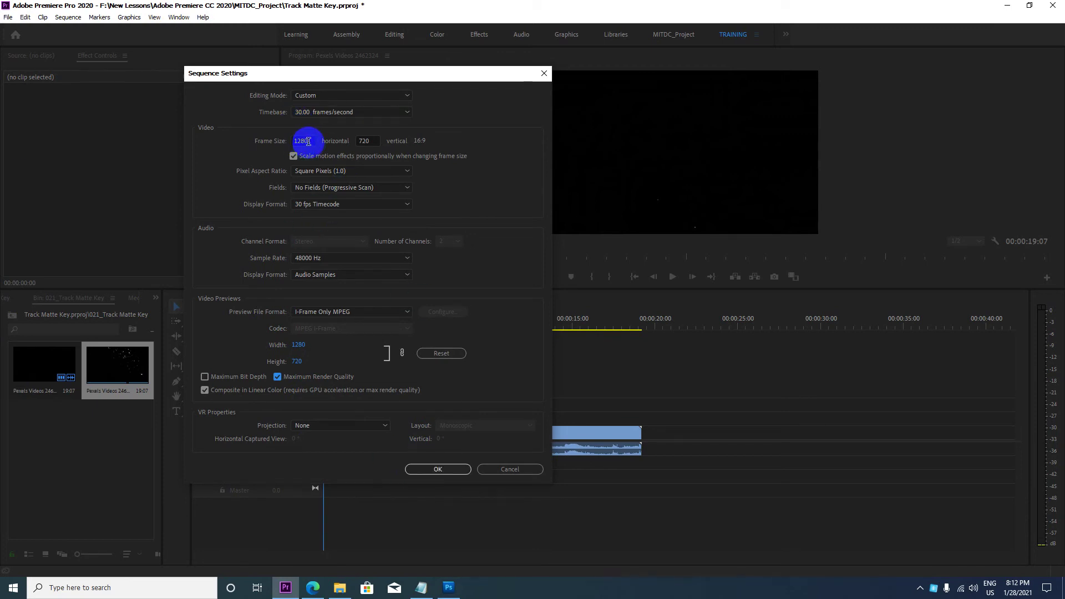
click(367, 142)
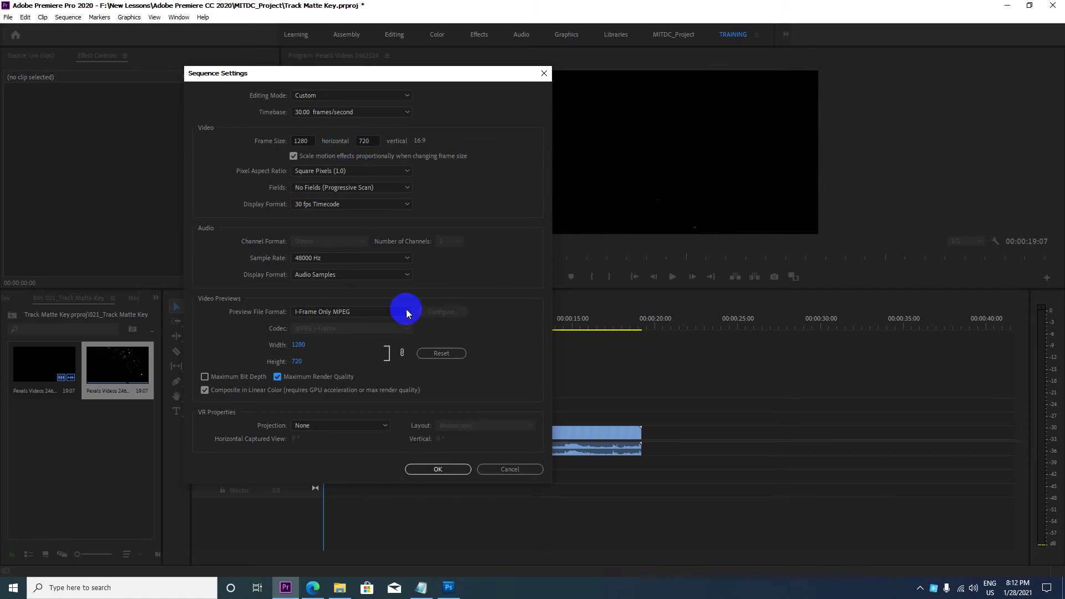
click(438, 469)
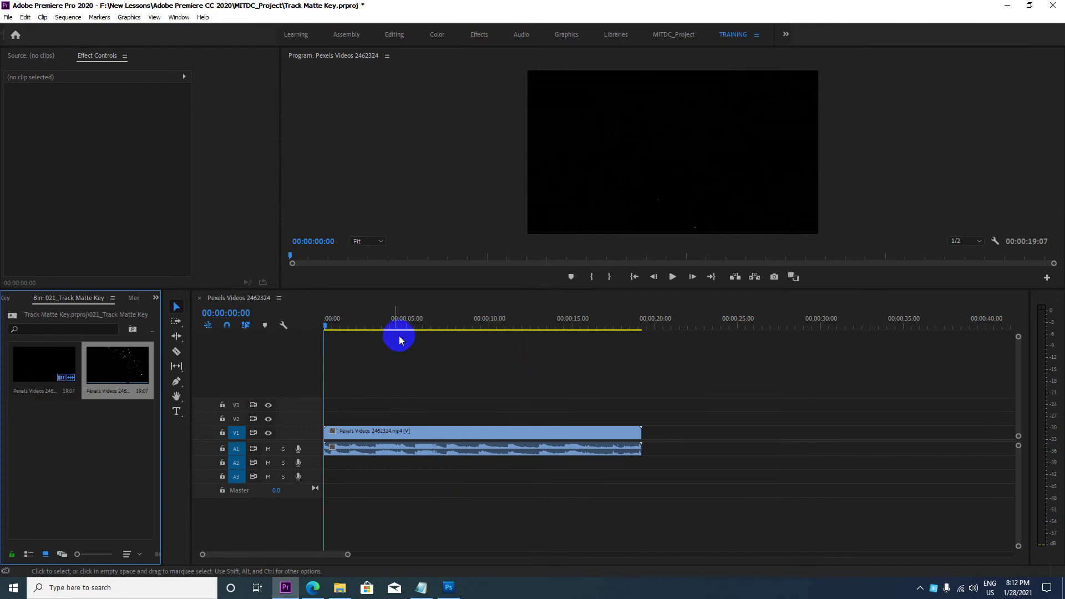
Scrub and play the fireworks clip, then park the playhead near 00:00:12:11
click(329, 328)
drag(330, 330, 426, 331)
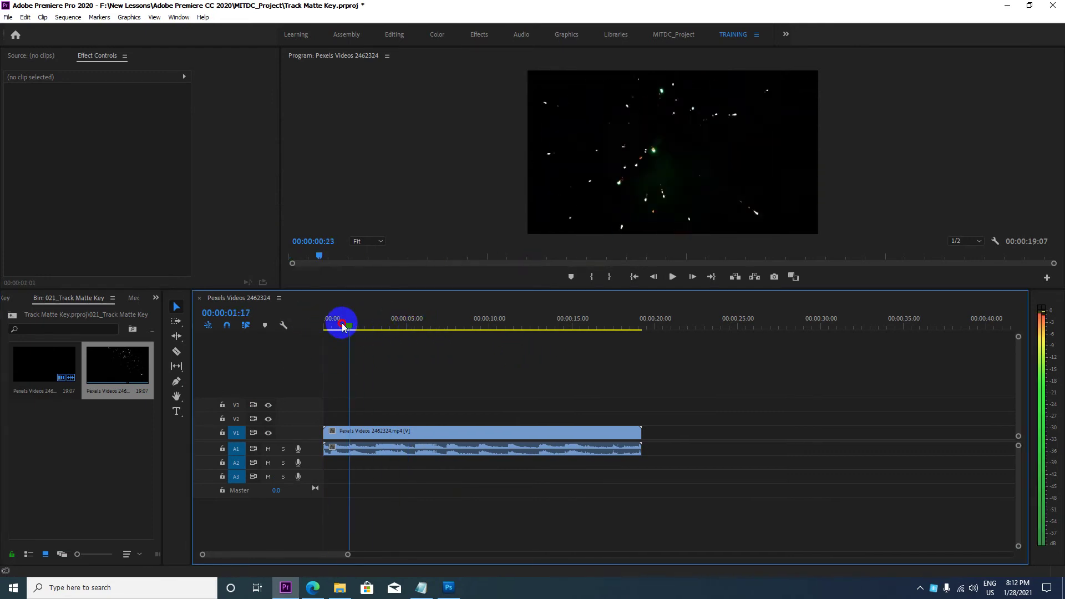
drag(426, 331, 316, 329)
key(space)
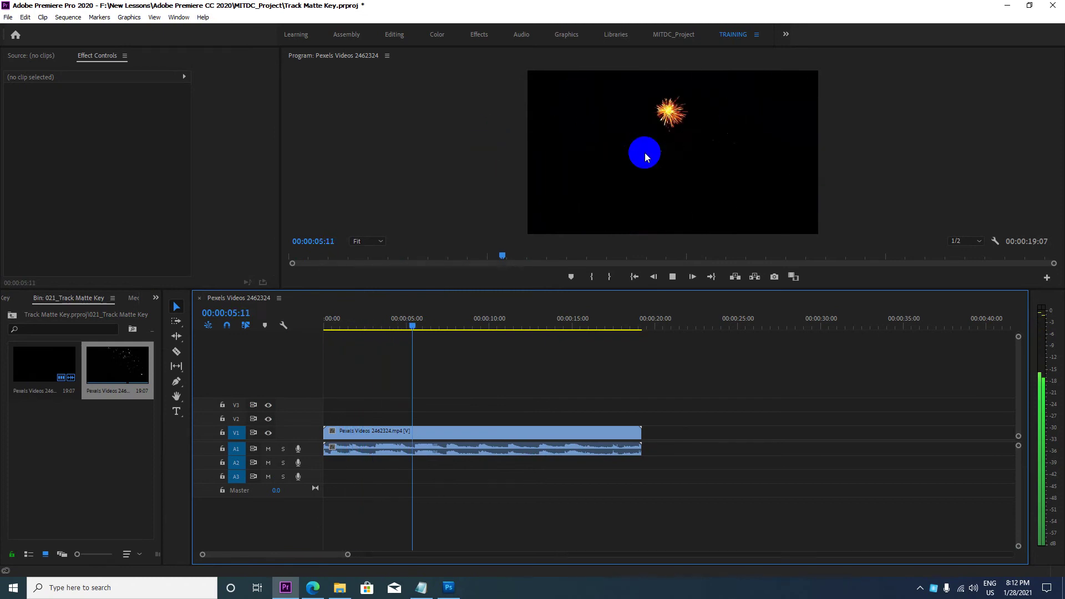
key(space)
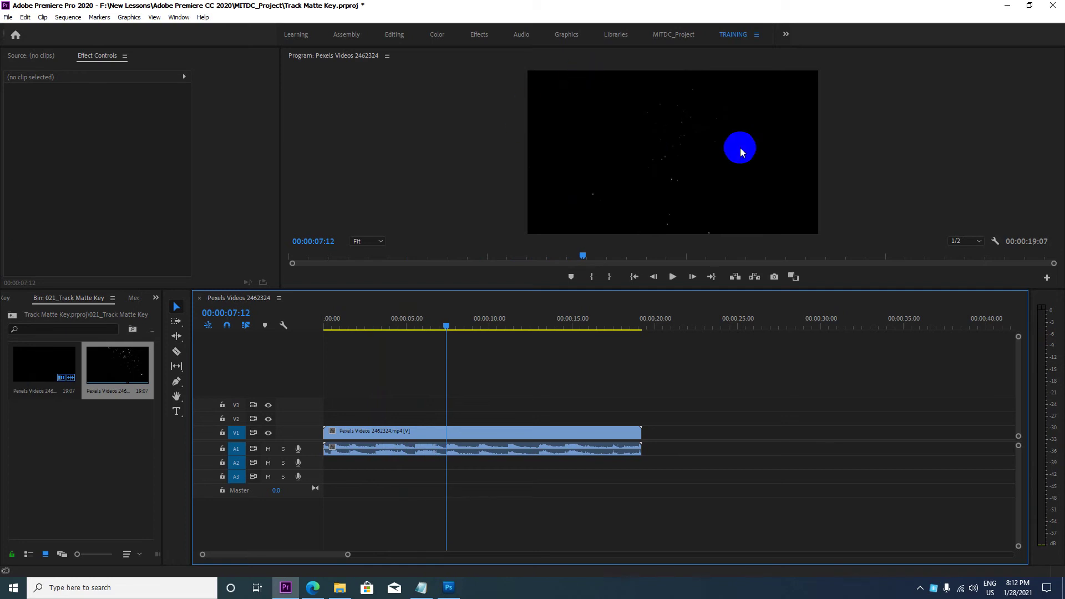
drag(445, 327, 528, 332)
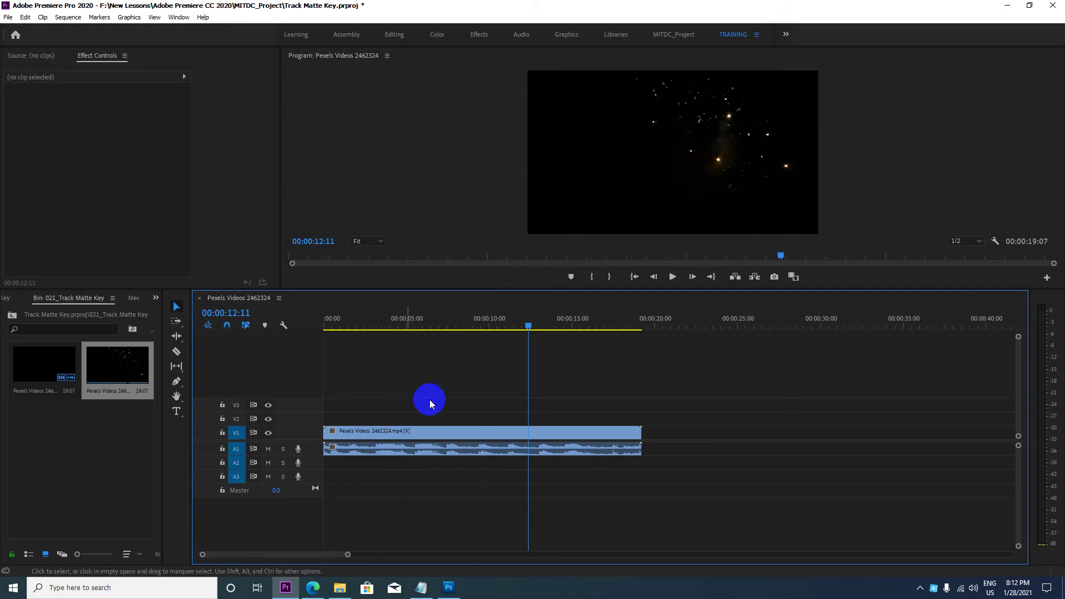
Show the Essential Graphics panel from the Window menu, opening on its Browse templates
click(174, 19)
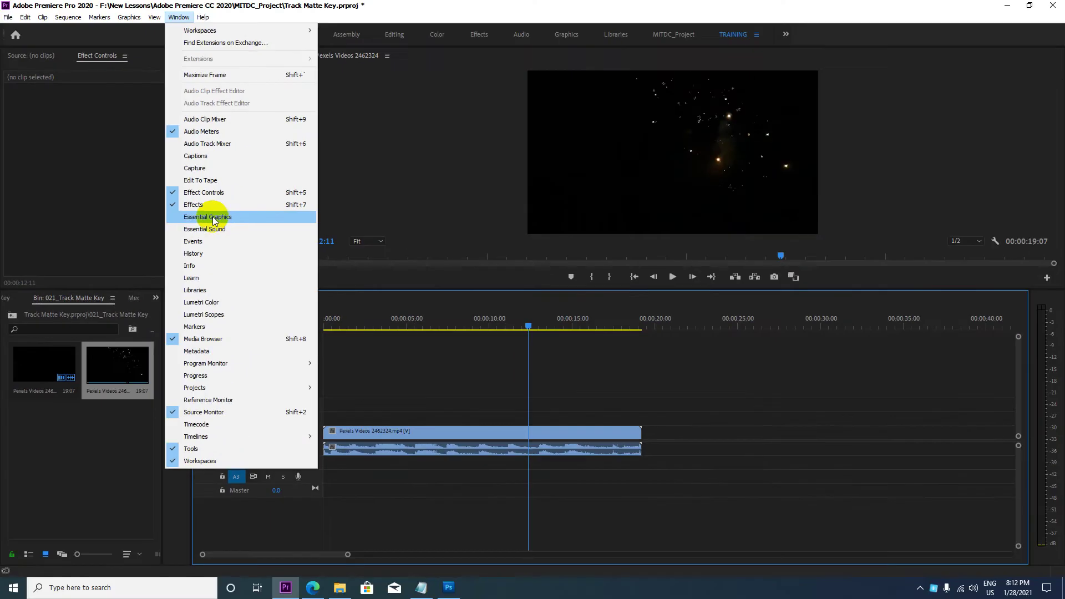
click(214, 219)
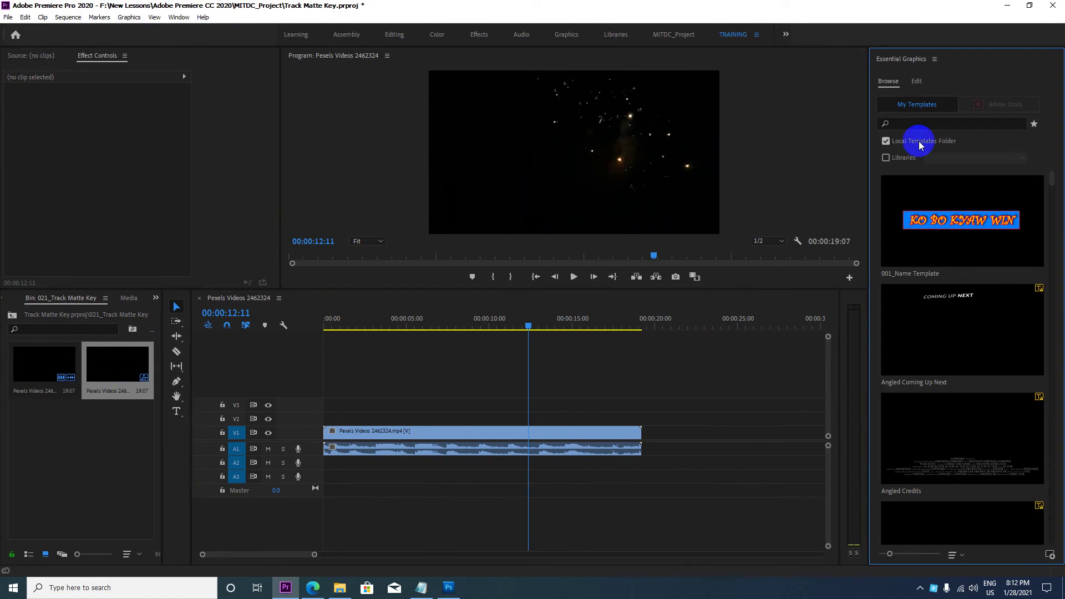
Add a New Text Layer title on V2 from the Essential Graphics Edit tab
click(917, 82)
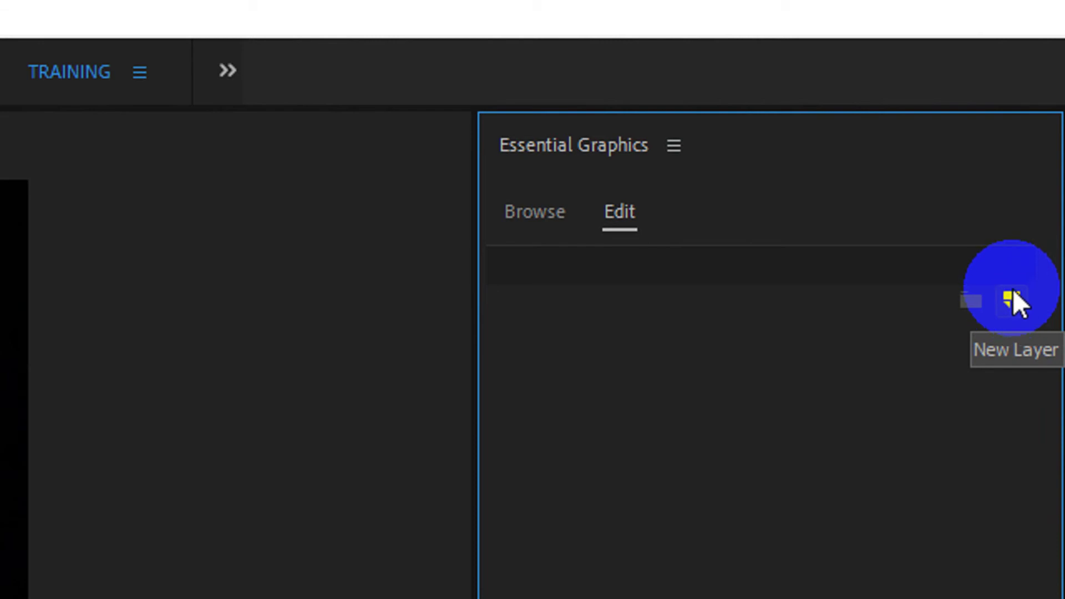
click(1012, 300)
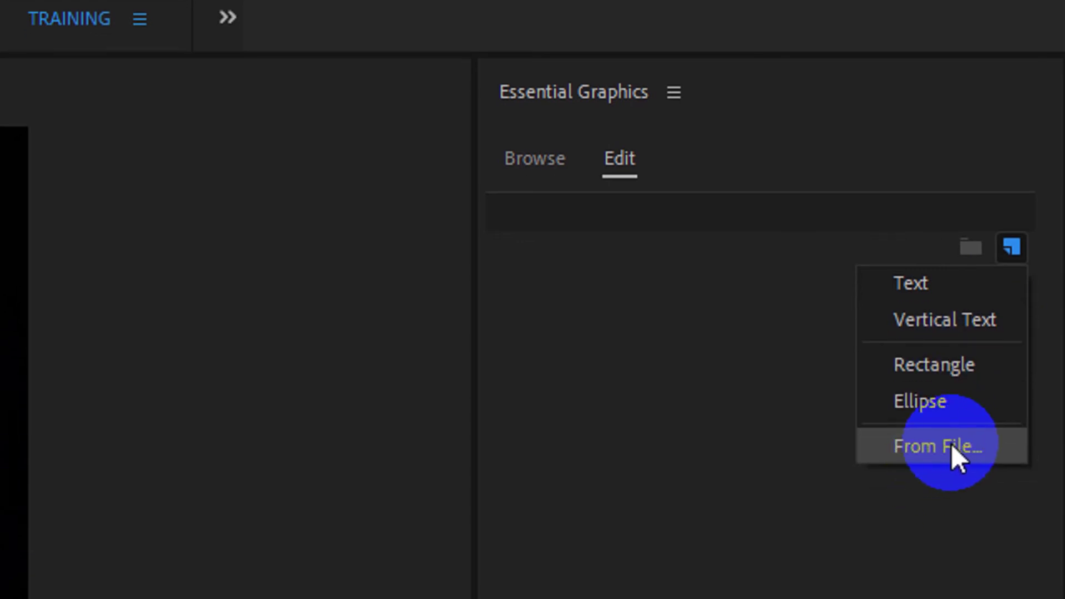
click(916, 282)
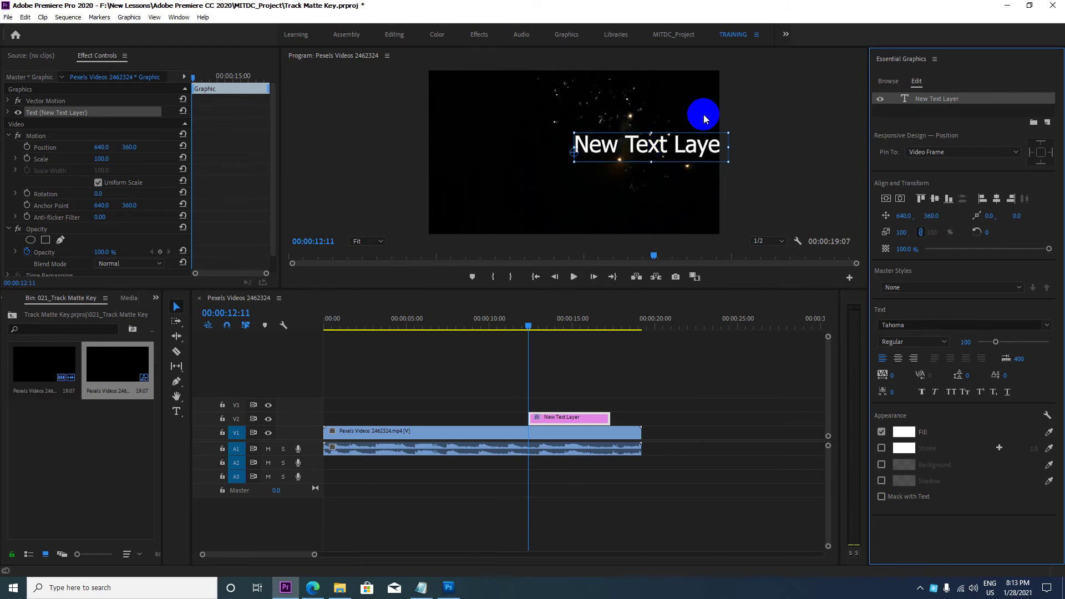
Scale the New Text Layer title to 144 and center it vertically and horizontally
click(887, 198)
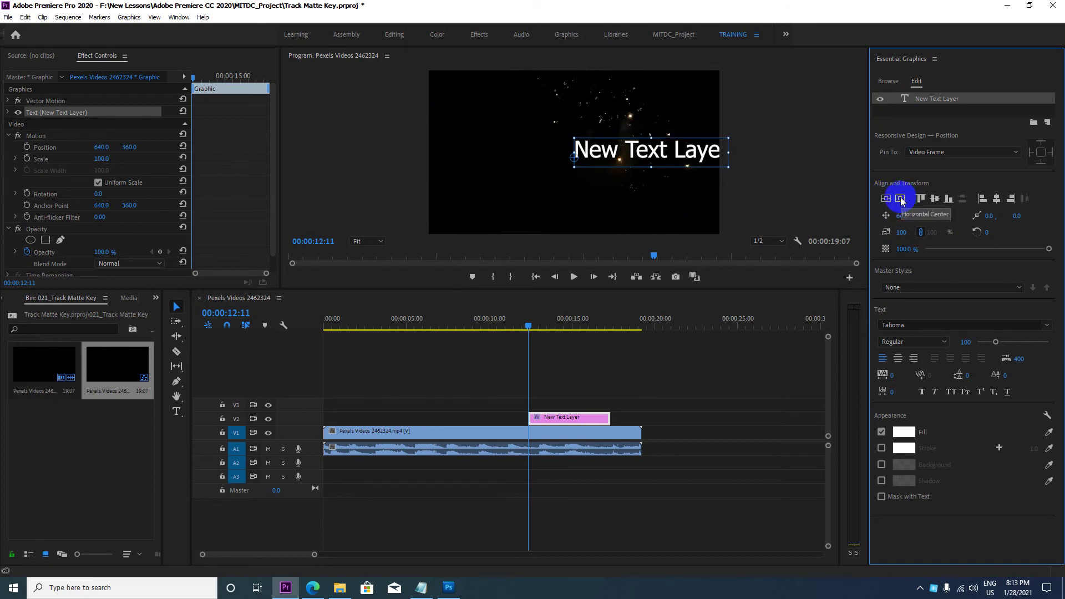
click(900, 199)
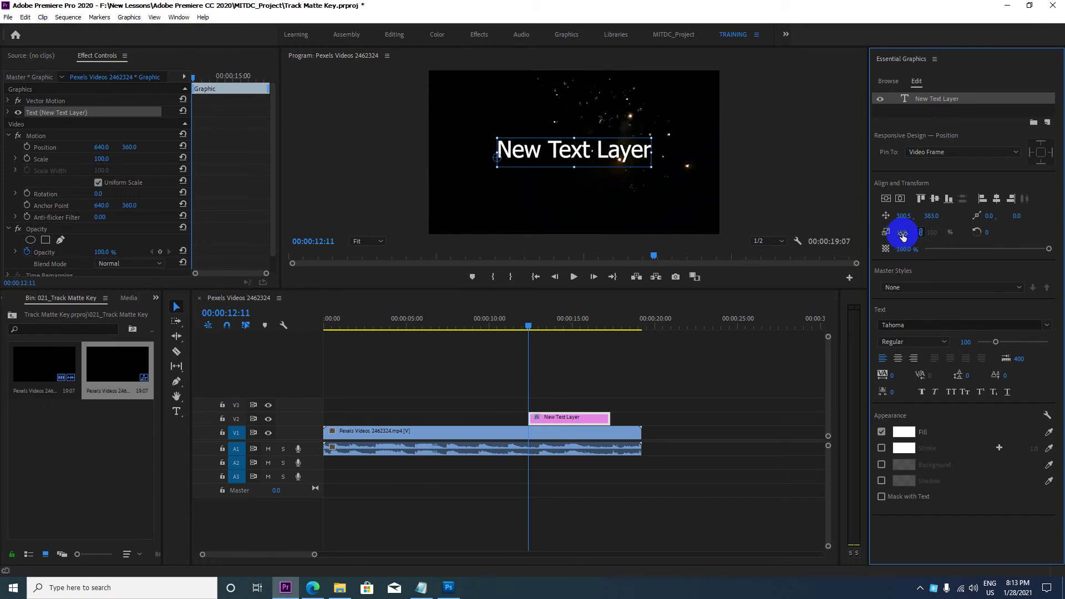
drag(902, 233, 927, 233)
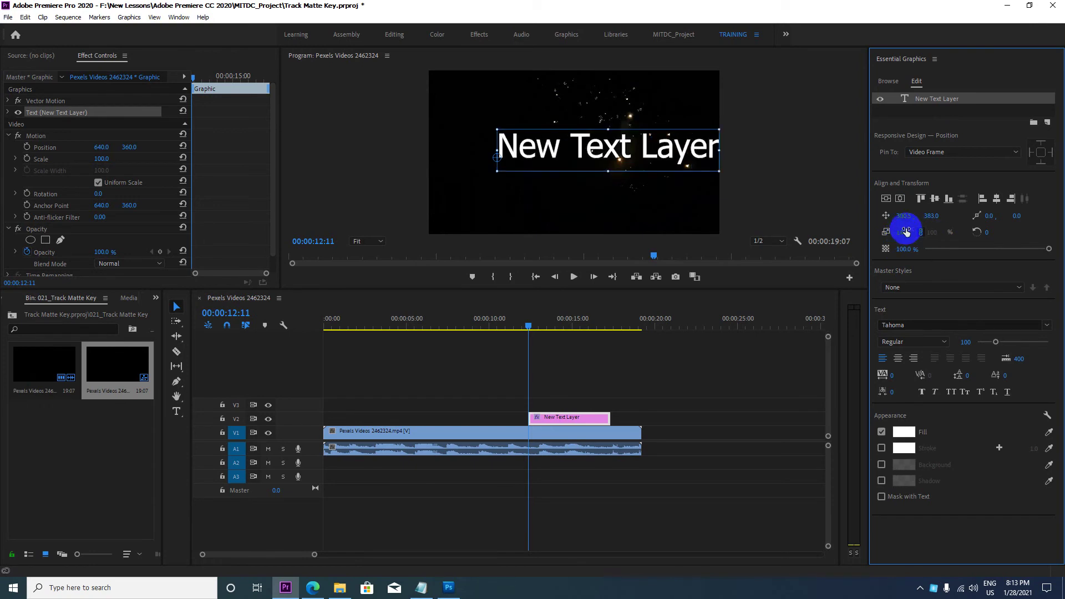
click(900, 199)
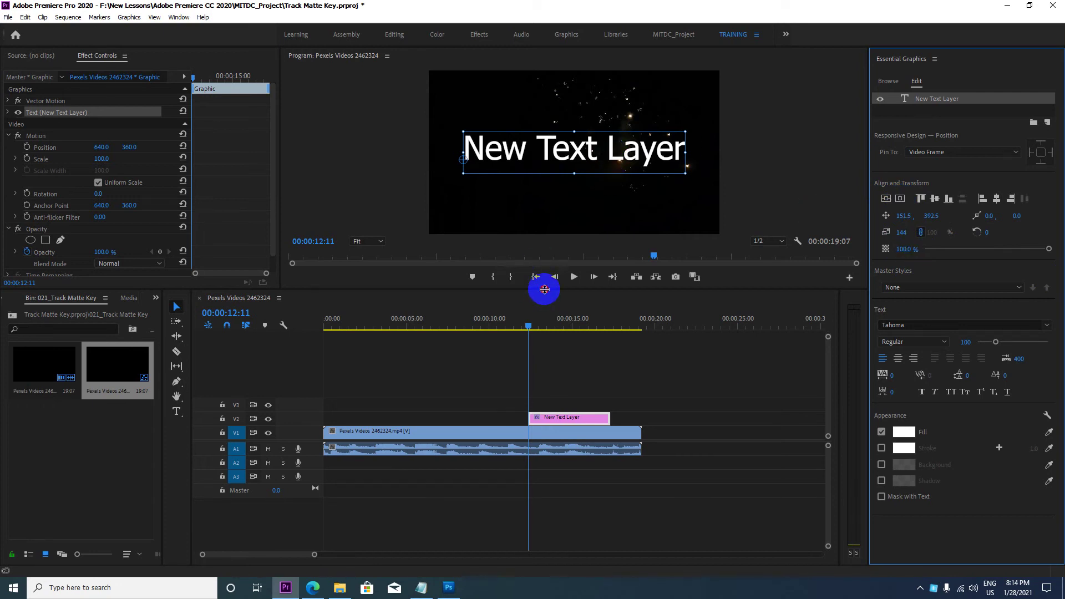
drag(544, 289, 544, 401)
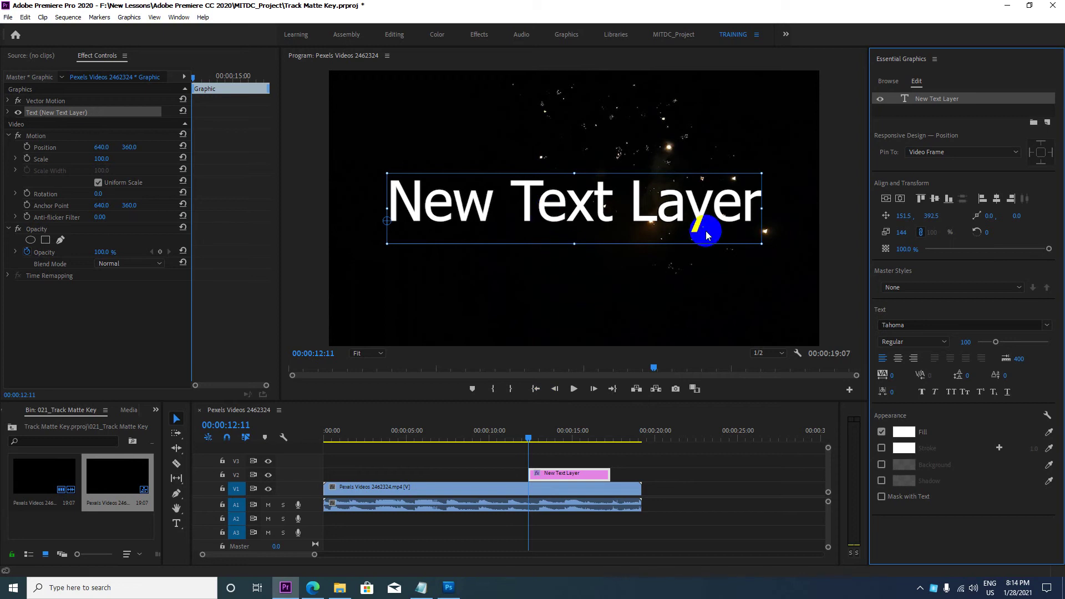
Replace the title's 'New Text Layer' text with MITDC
double_click(935, 100)
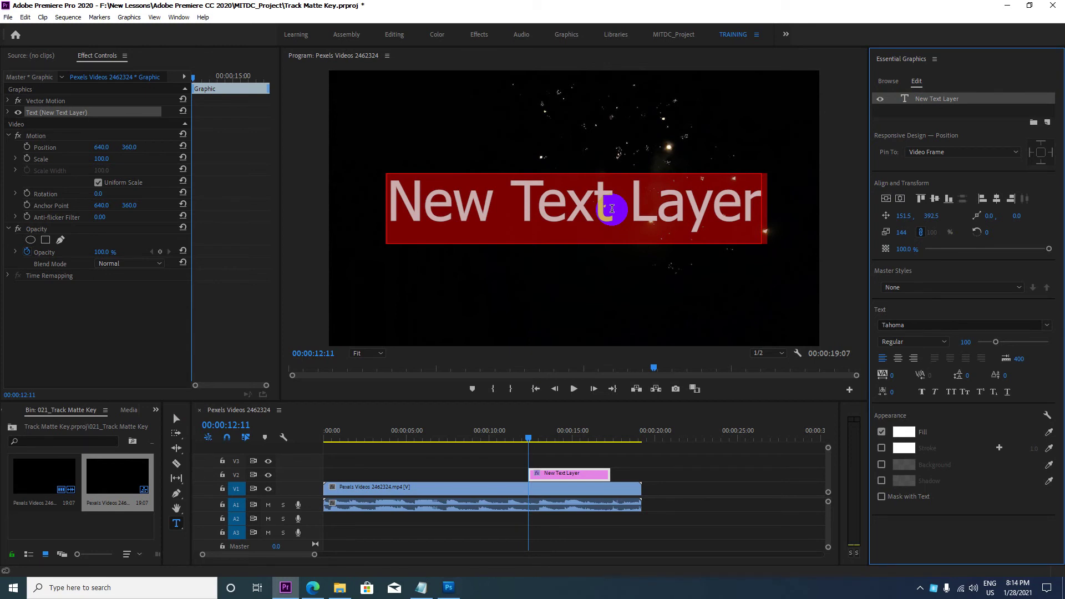
click(612, 209)
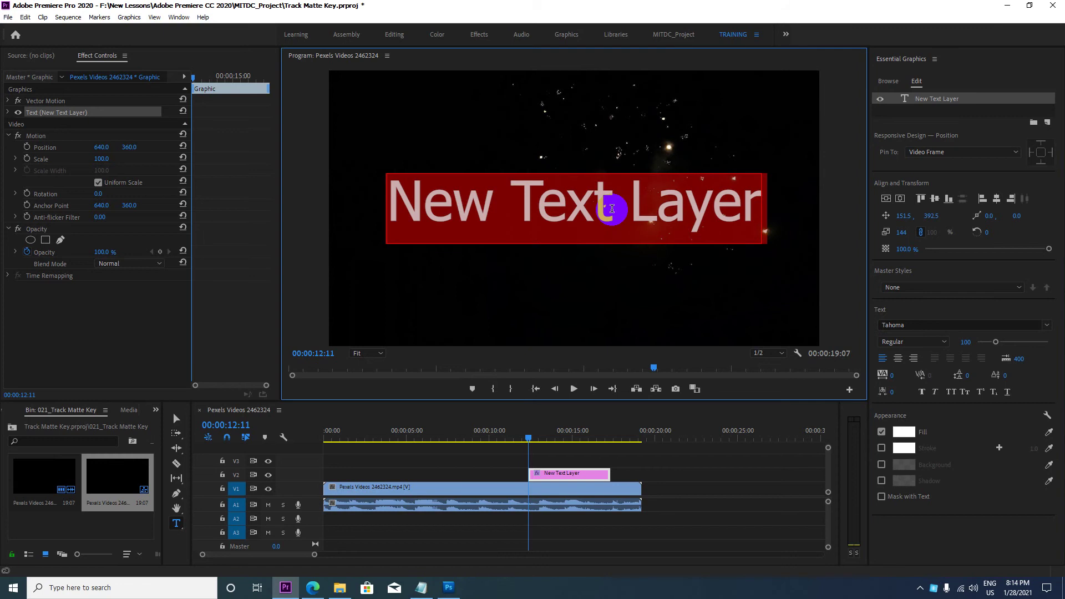
text(MITD)
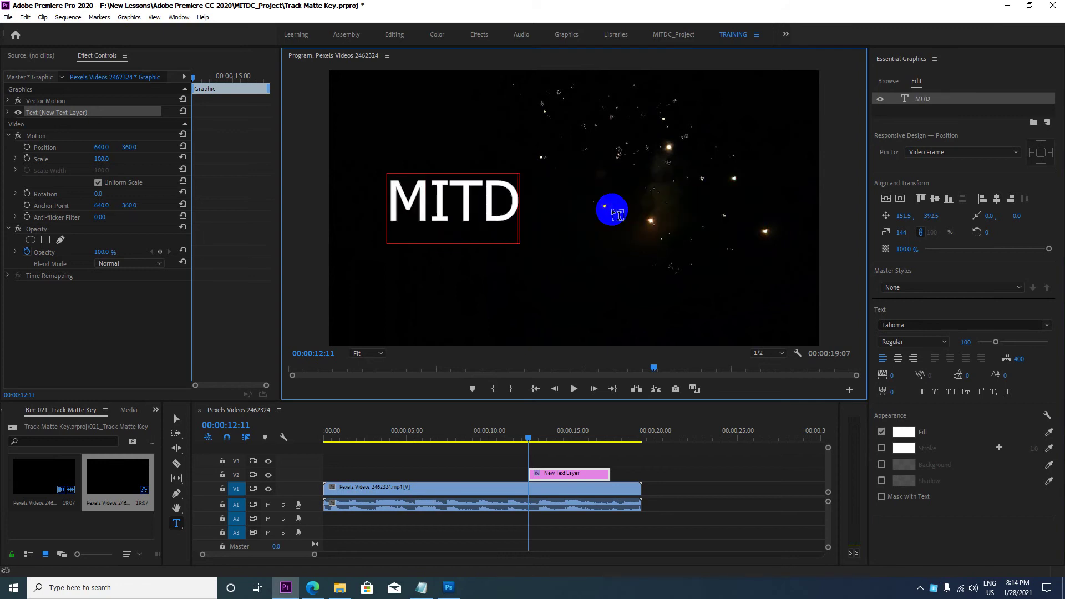
text(C)
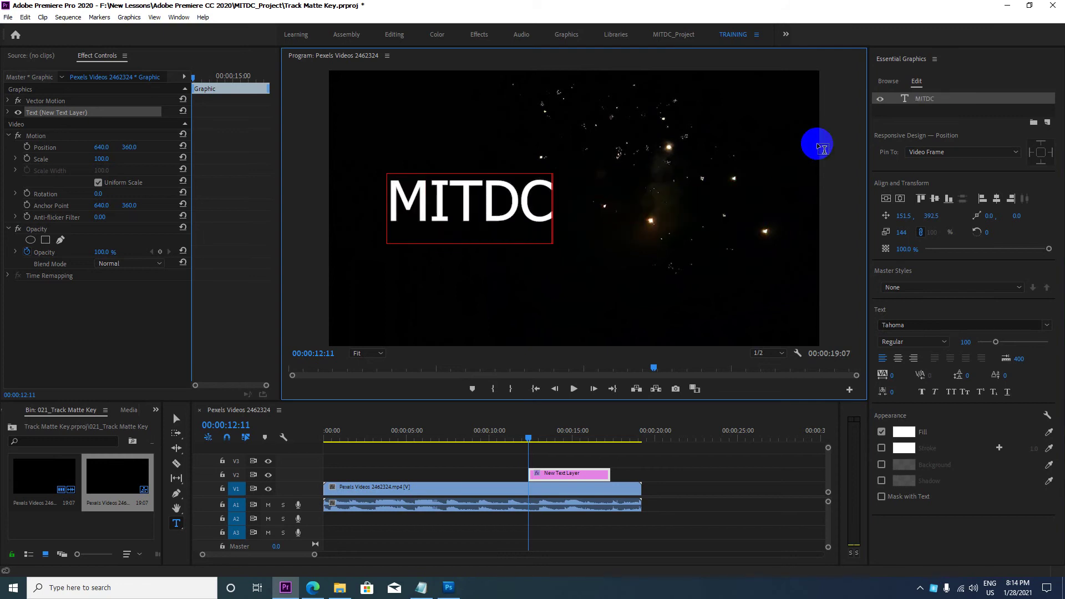
click(922, 100)
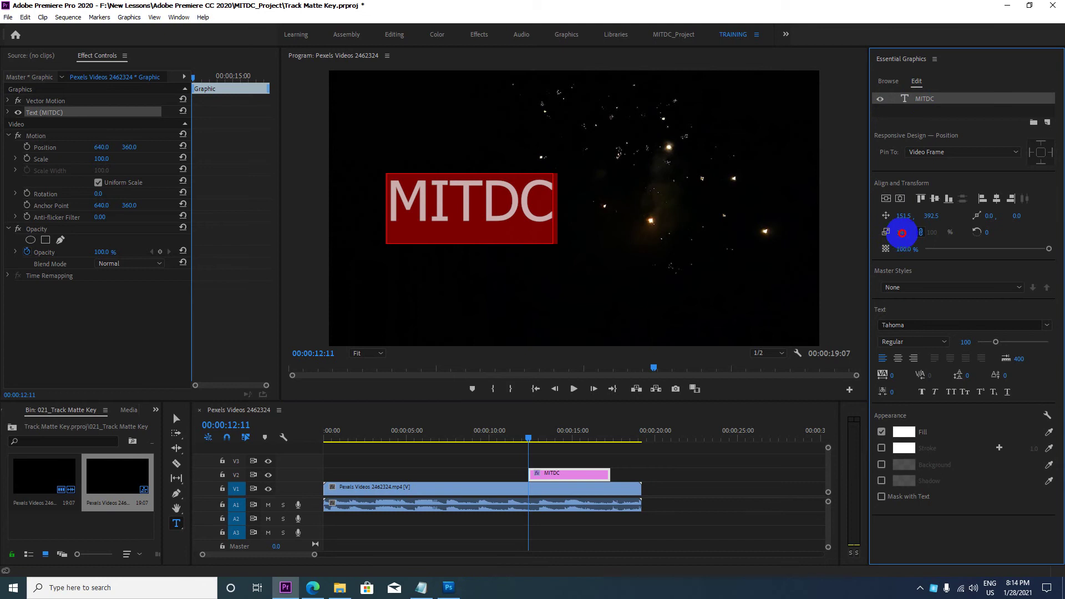
Enlarge the MITDC title to about 235 percent and centre it vertically and horizontally
drag(902, 232, 942, 233)
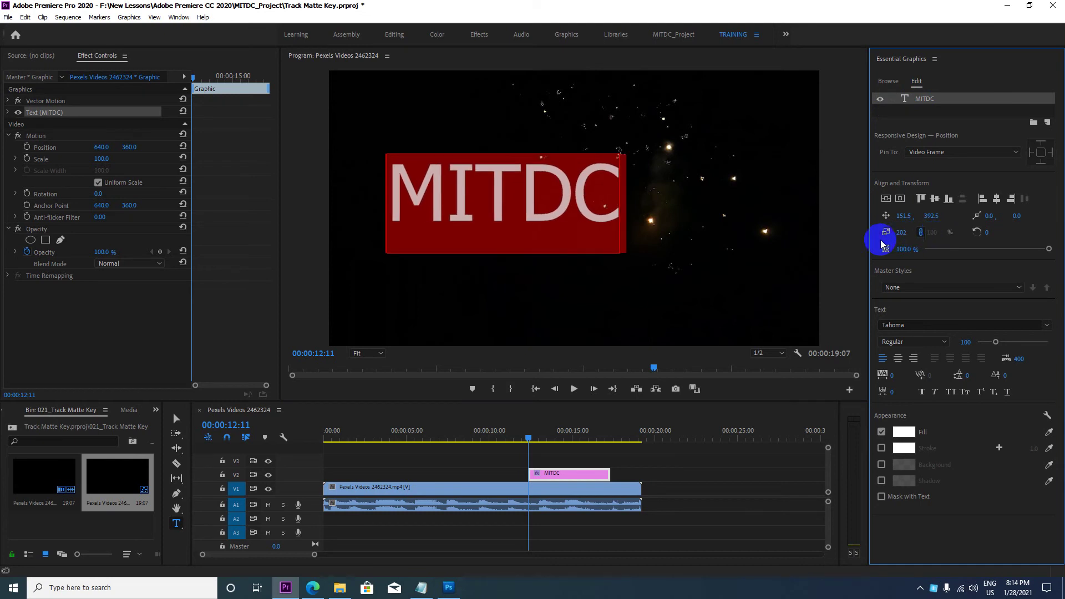
drag(903, 233, 990, 246)
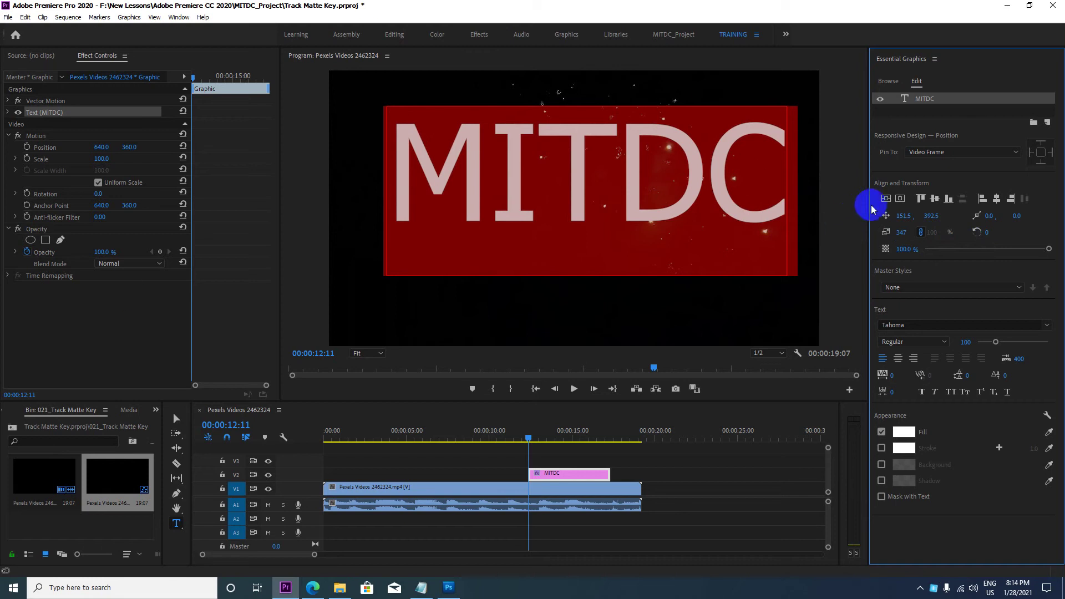
click(886, 198)
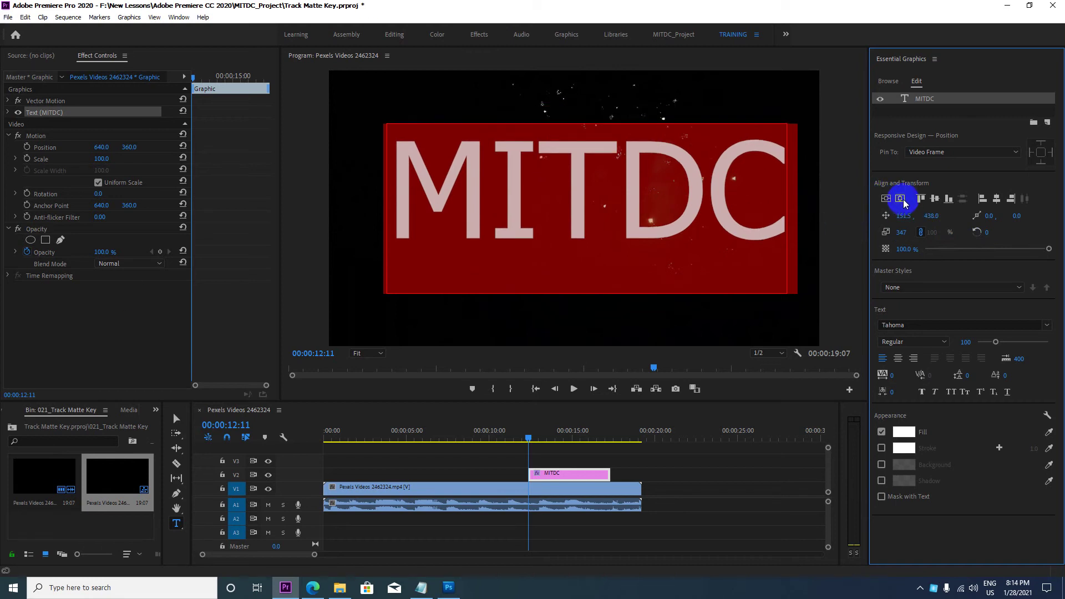
click(899, 198)
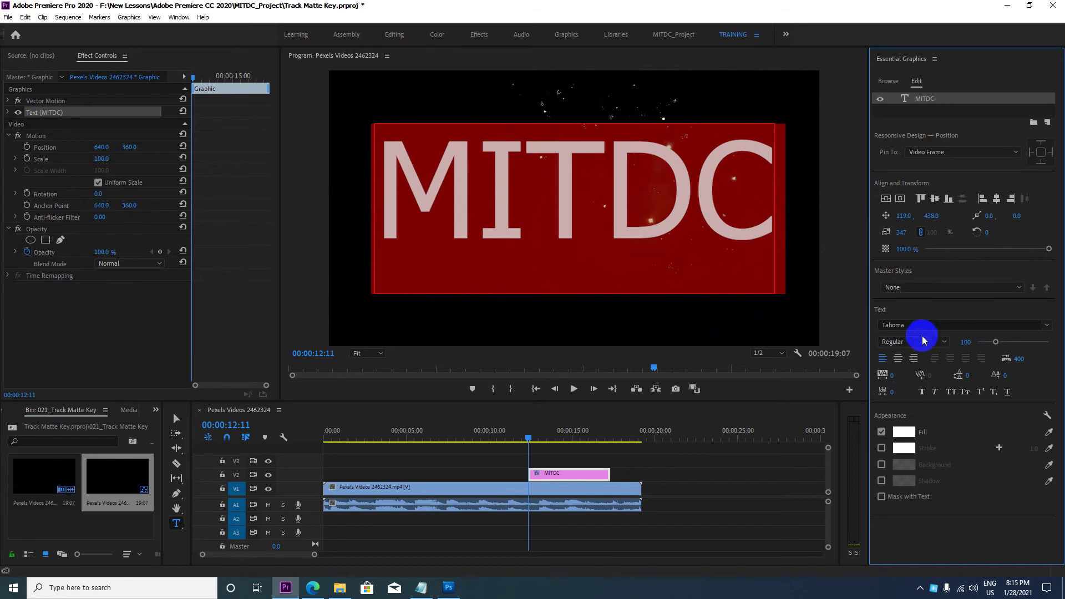
Make the title Bold, set its scale to 308, and re-centre it in the frame
click(1046, 326)
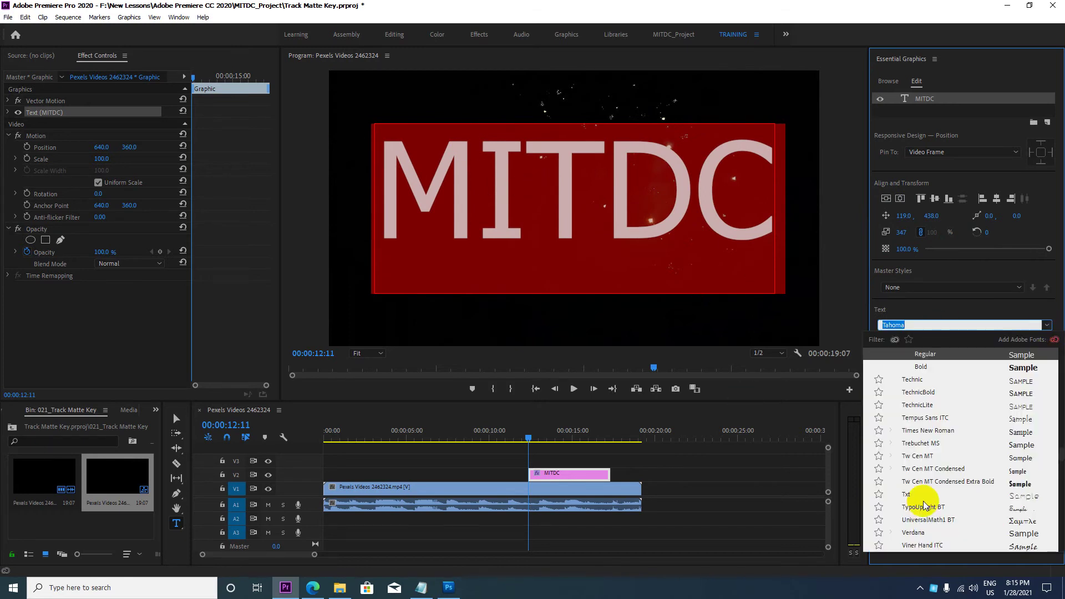
click(935, 371)
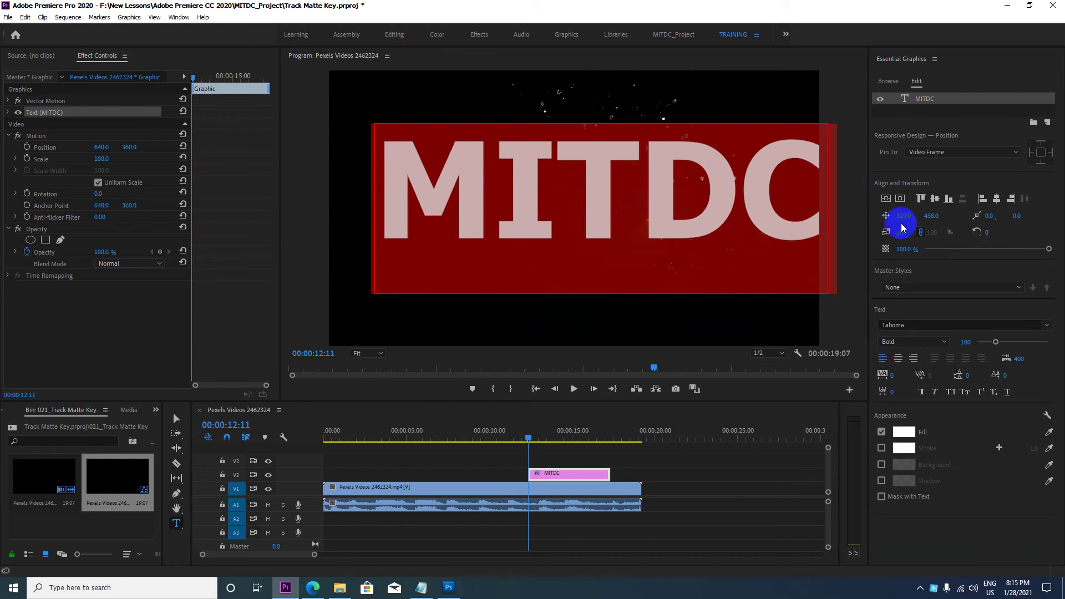
drag(902, 234, 906, 232)
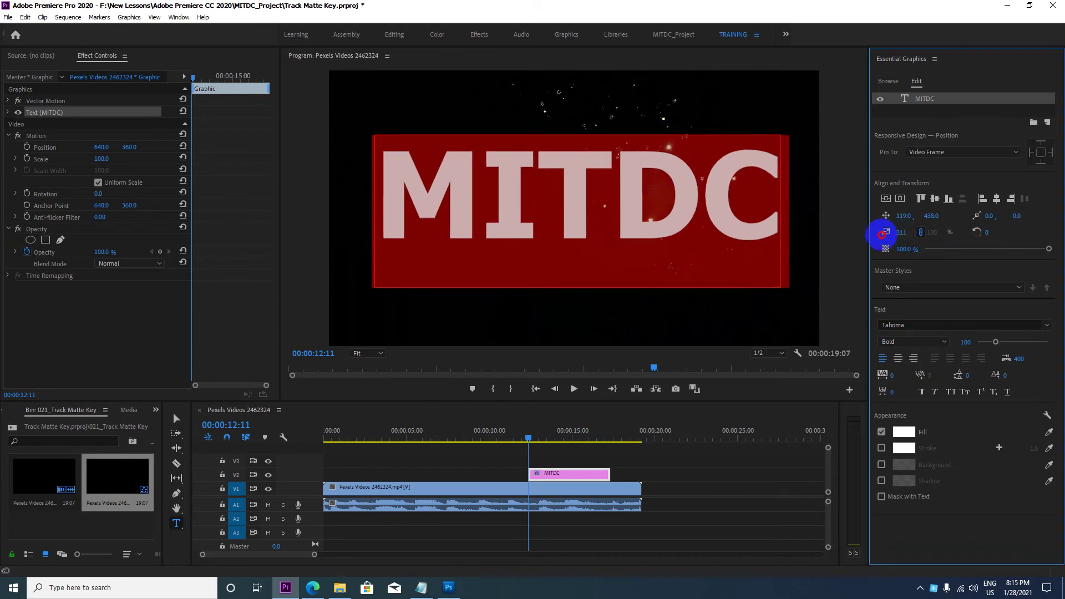
click(900, 199)
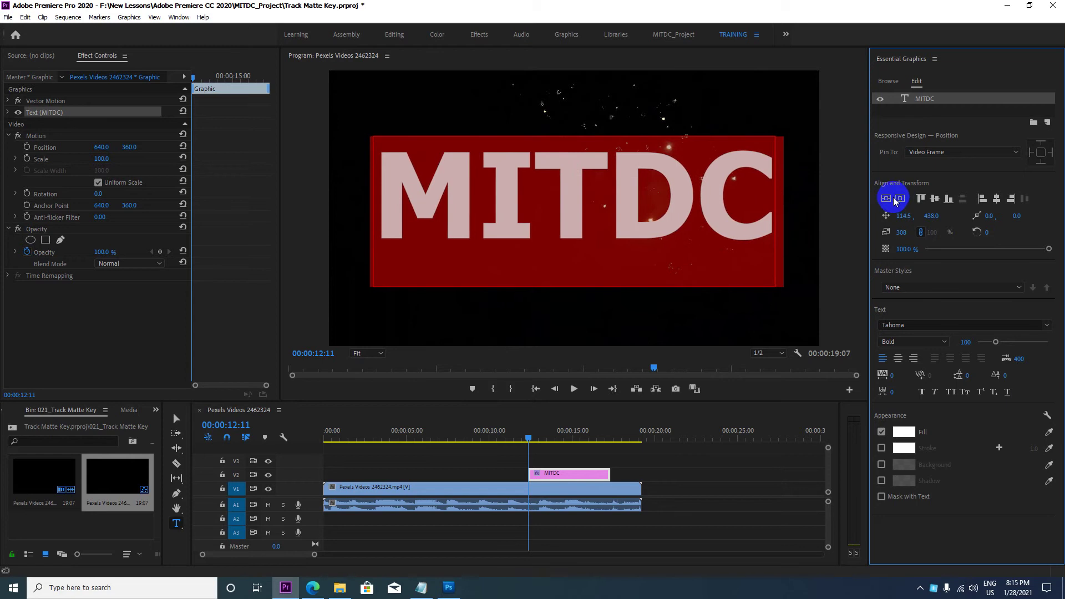
click(885, 199)
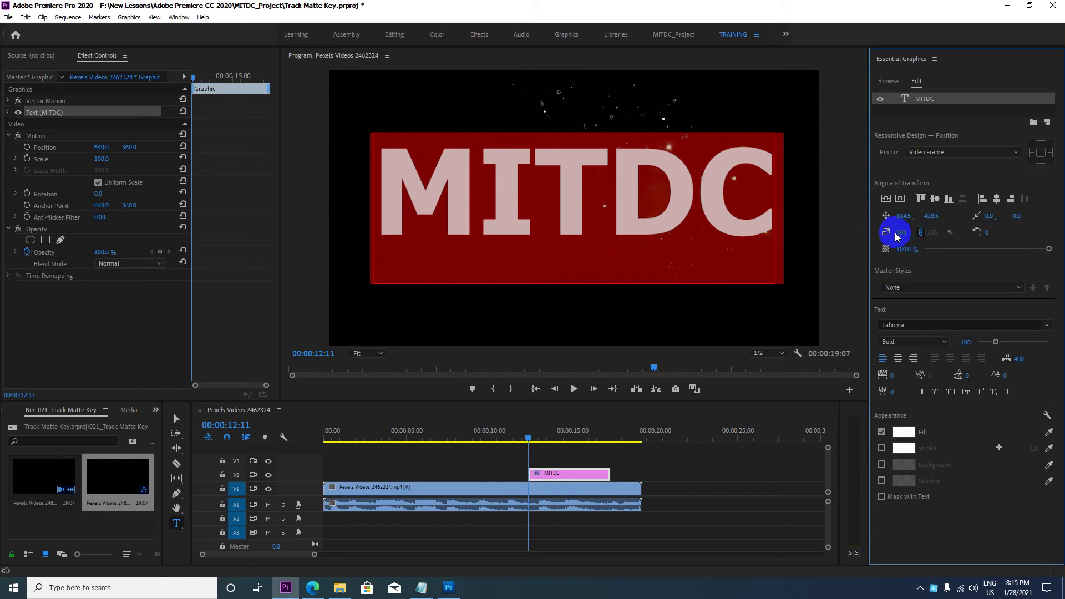
drag(440, 202, 759, 193)
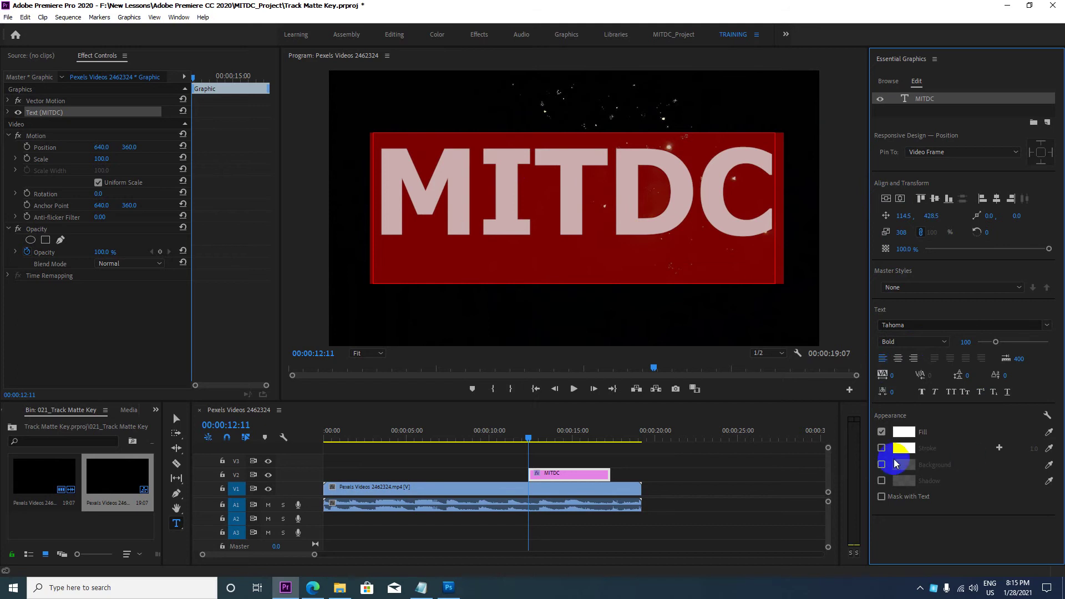
Add a bright yellow stroke to the MITDC letters
click(881, 432)
click(881, 432)
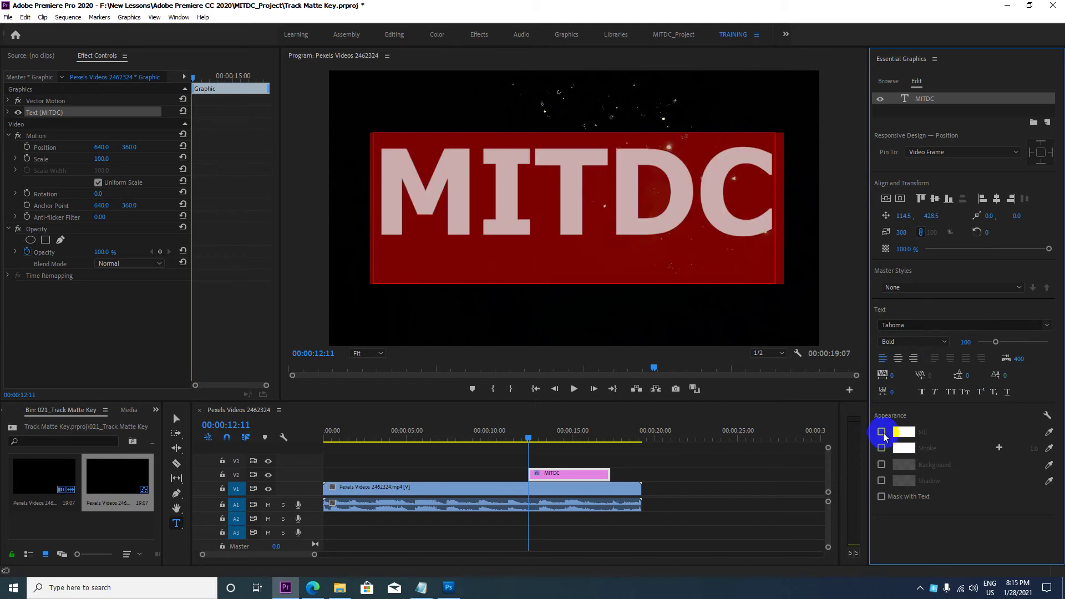
click(881, 449)
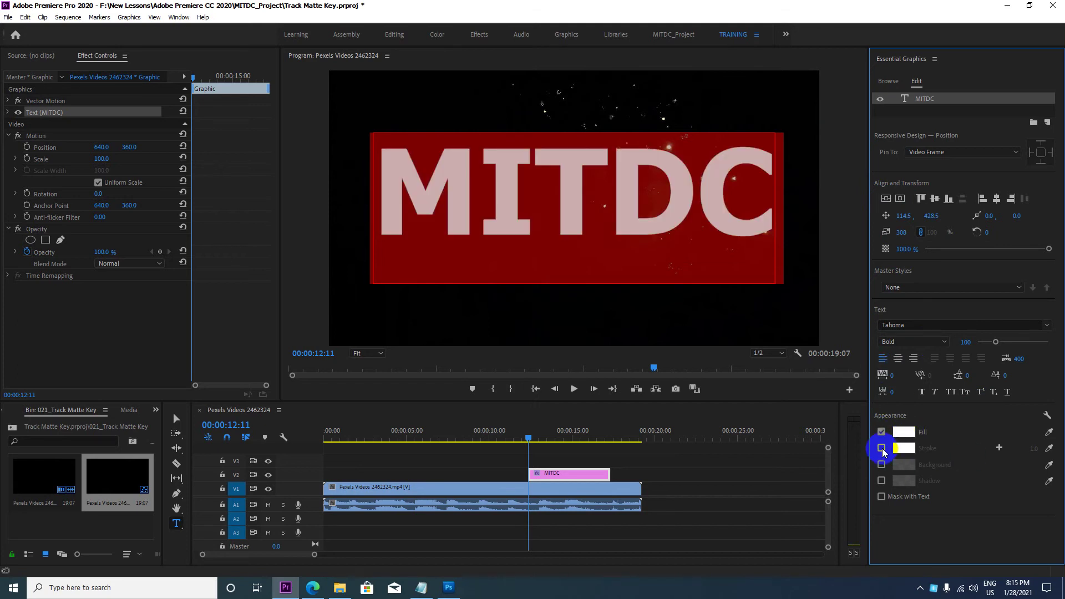
click(898, 452)
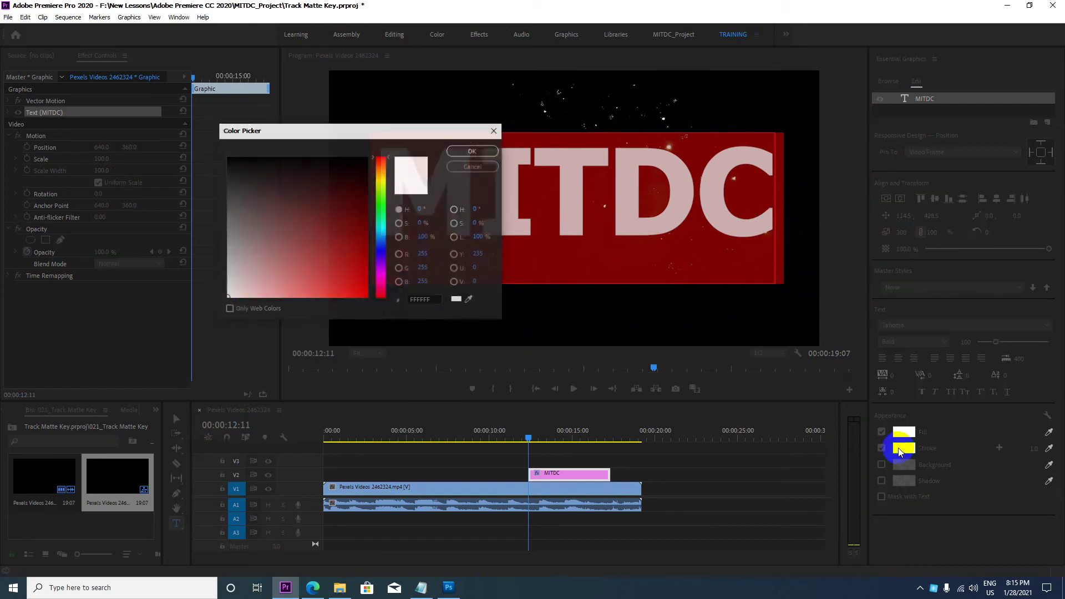
drag(347, 135, 194, 135)
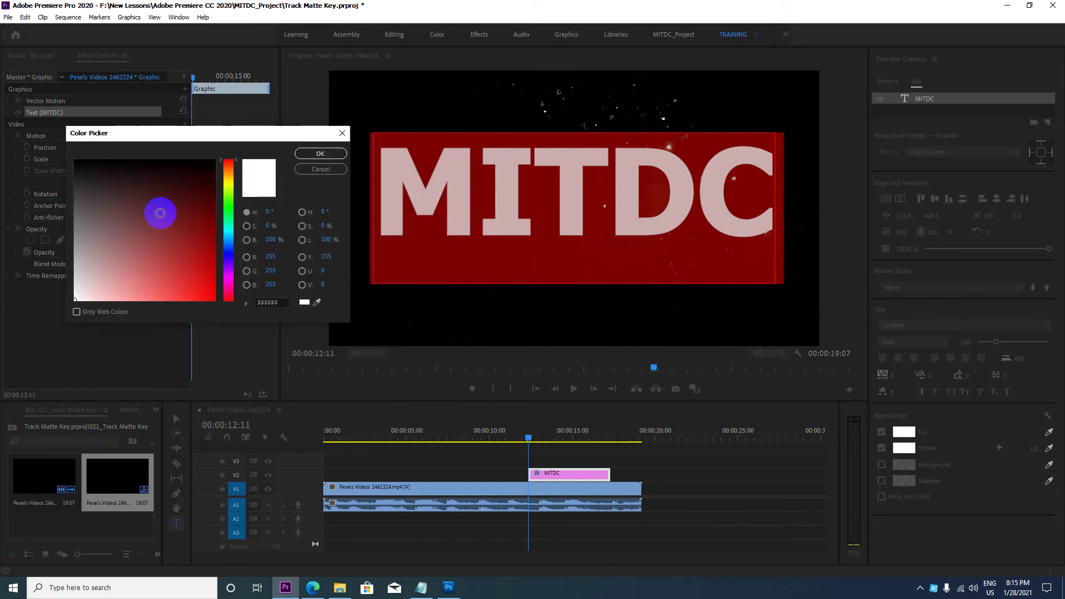
click(228, 183)
click(200, 194)
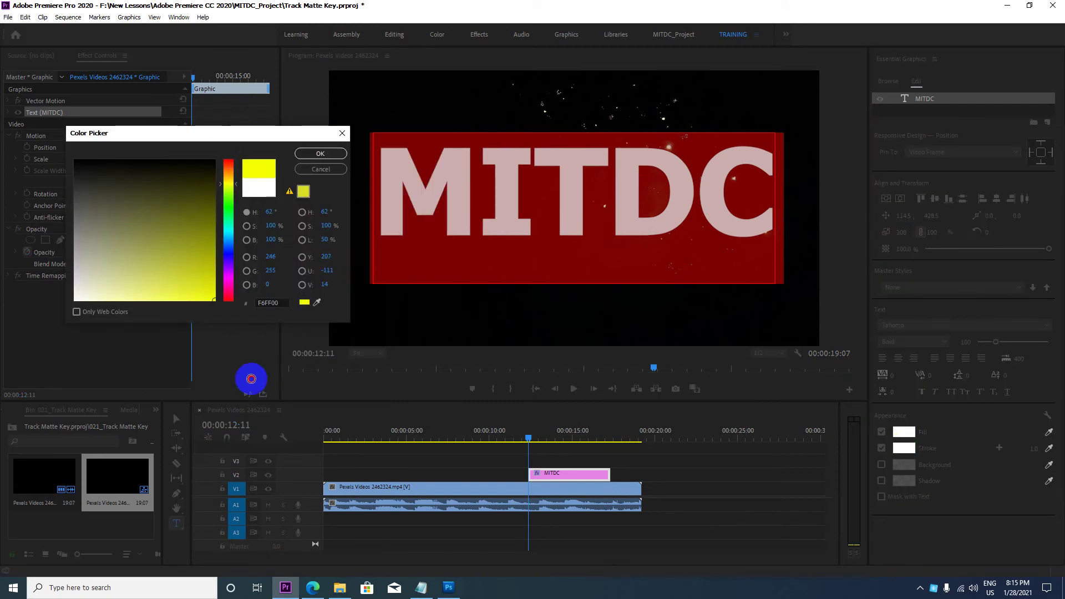
click(321, 153)
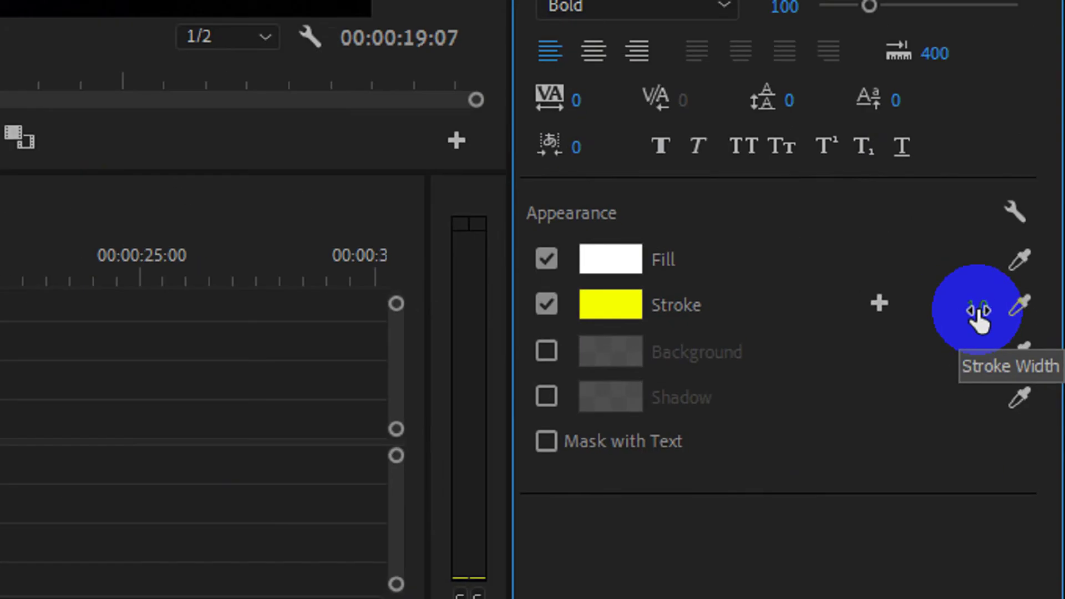
Set the stroke width to 30, then reduce it to 10
click(1027, 451)
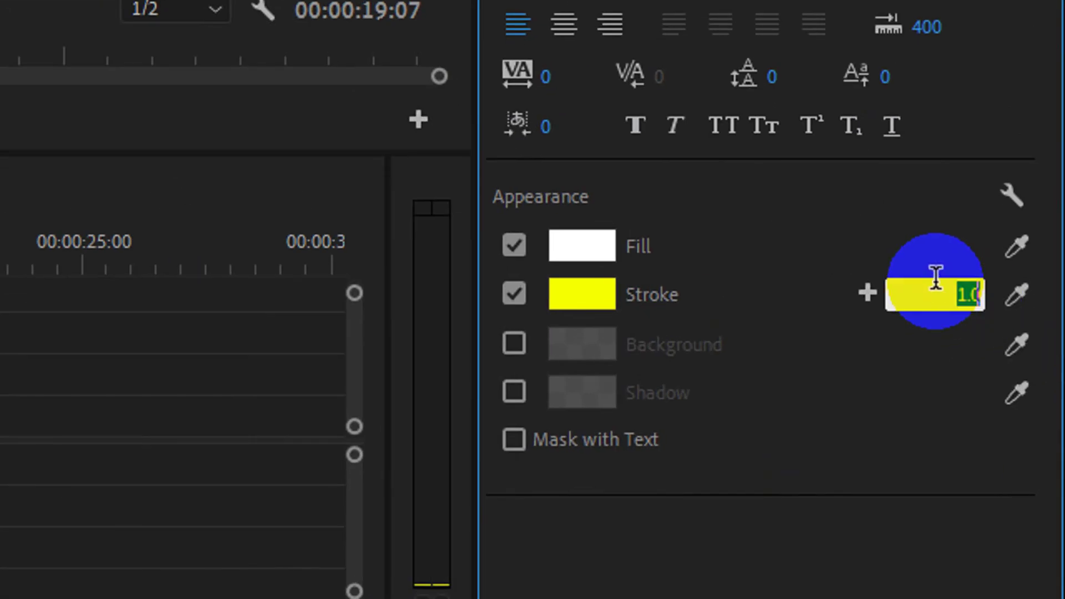
text(30)
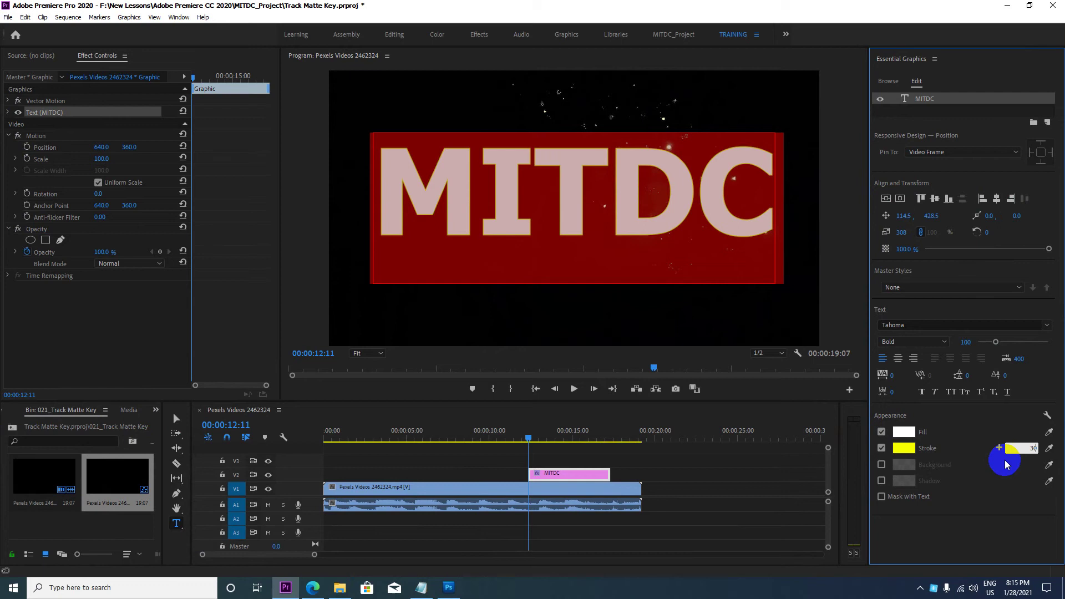
key(Return)
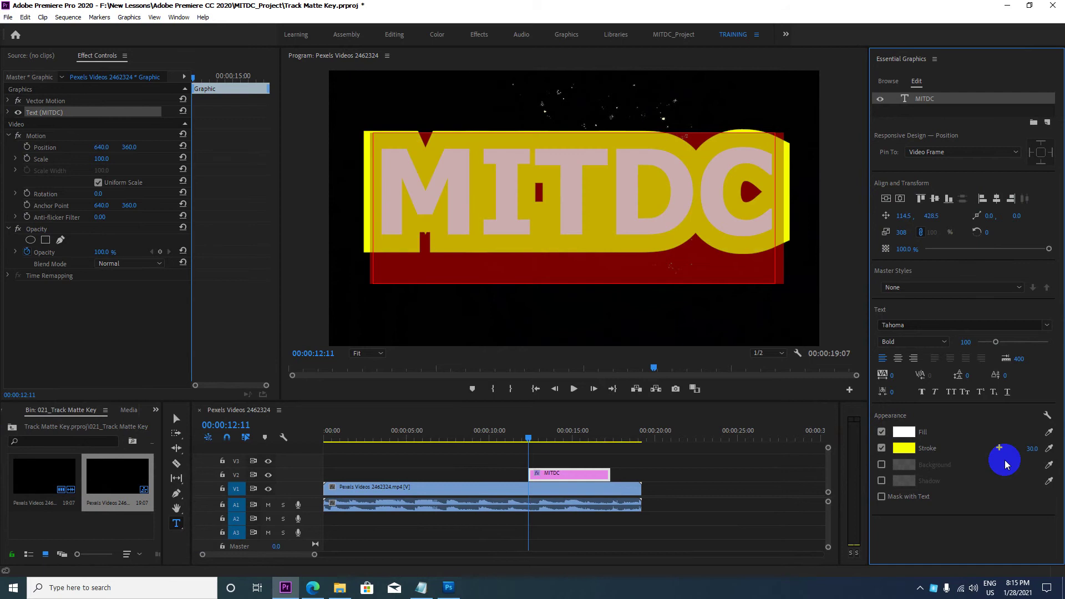
key(Right)
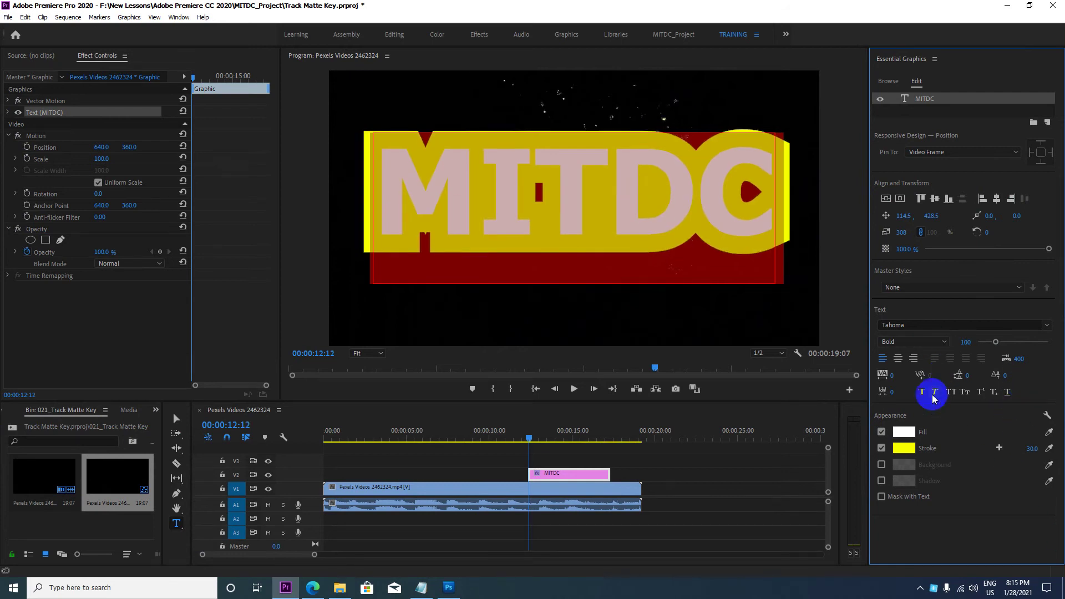
click(914, 432)
click(1030, 448)
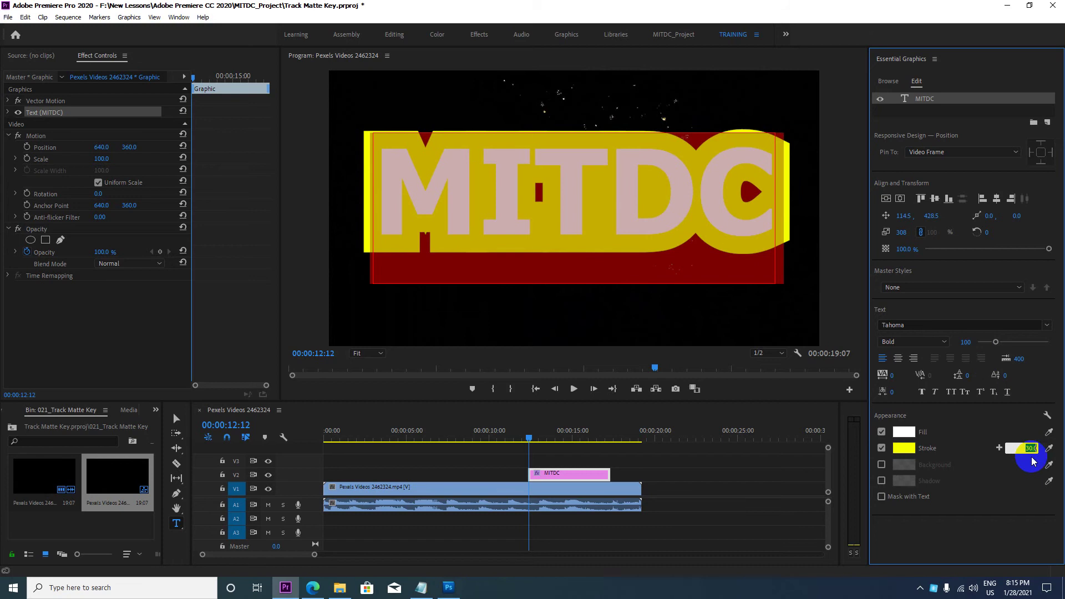
text(10)
key(Return)
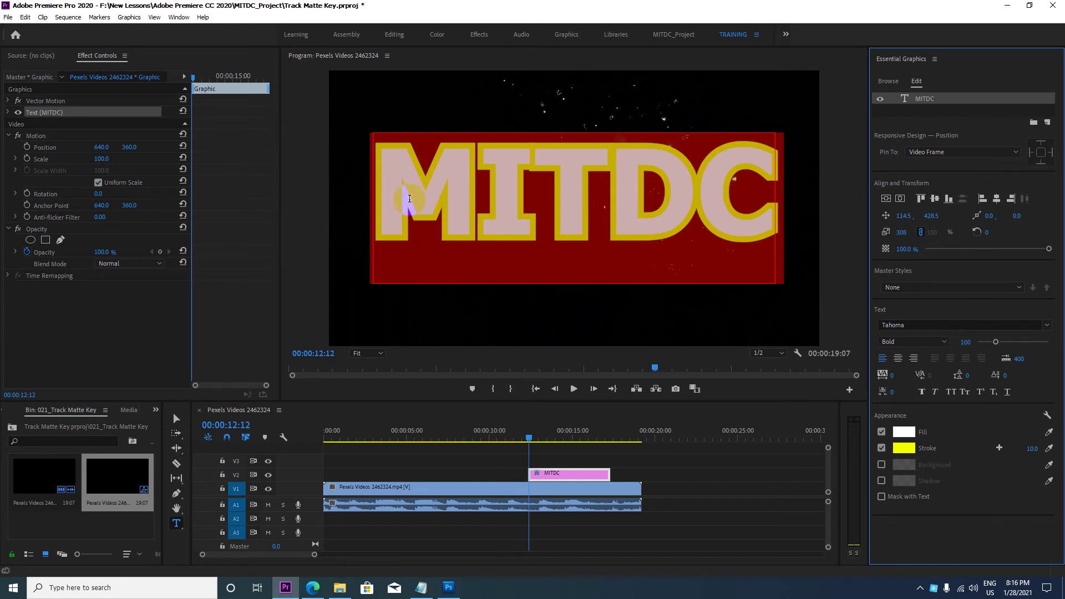
Re-centre the title and extend the MITDC clip on V2 to the video's full length
click(886, 200)
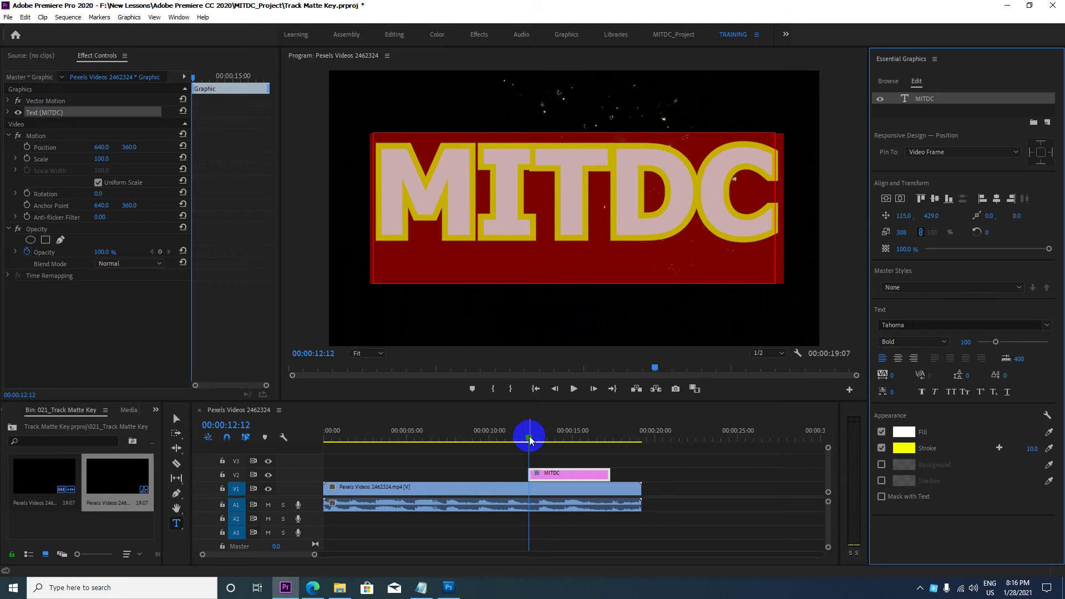
click(530, 439)
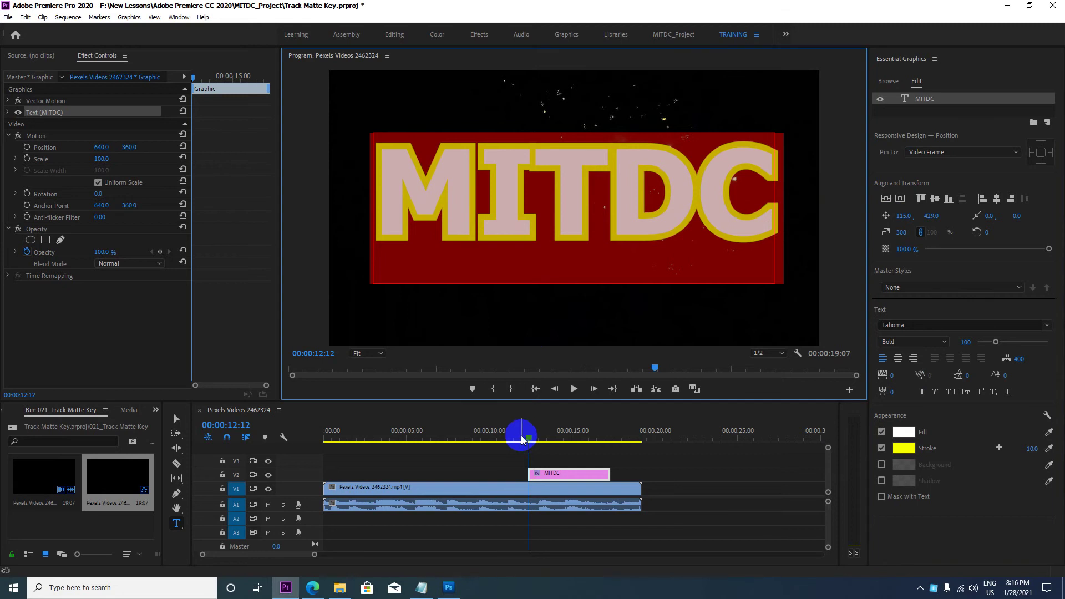
drag(521, 439, 520, 440)
key(Home)
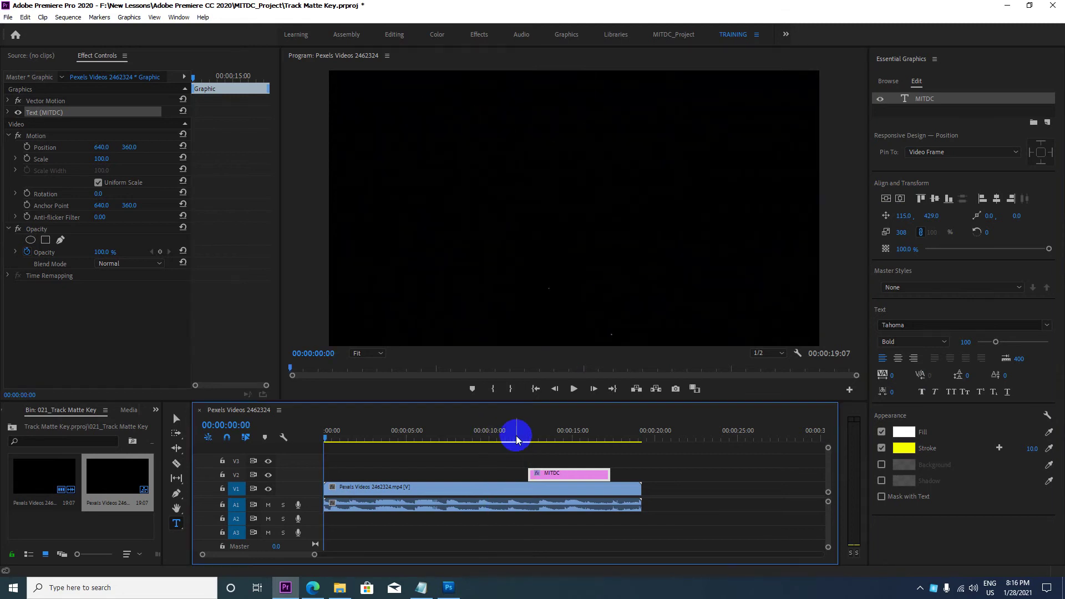
click(579, 475)
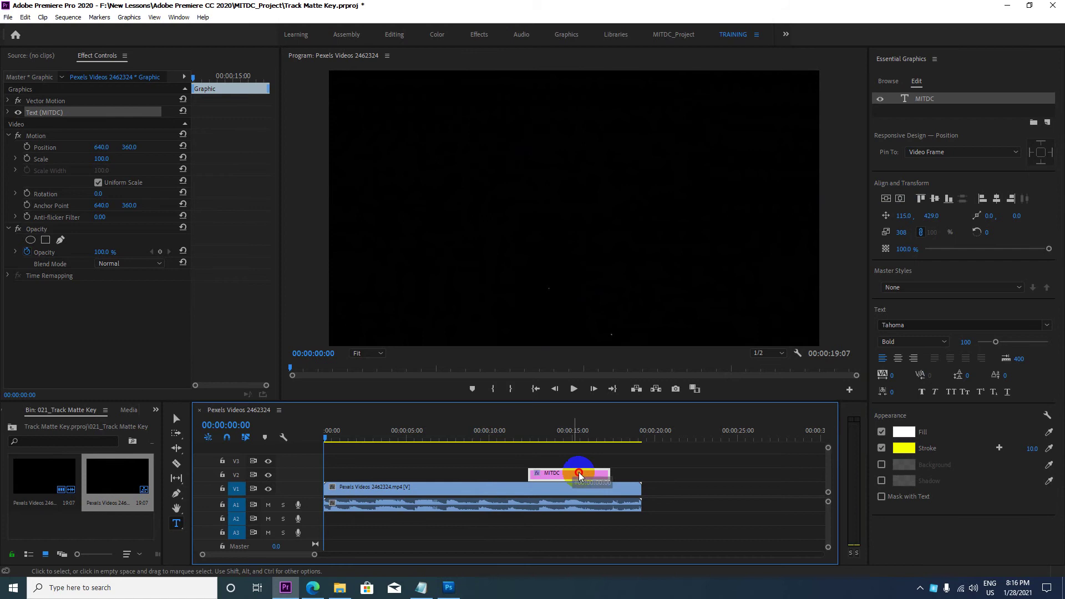
mouse_move(579, 475)
mouse_down()
mouse_move(609, 476)
mouse_move(320, 477)
mouse_up()
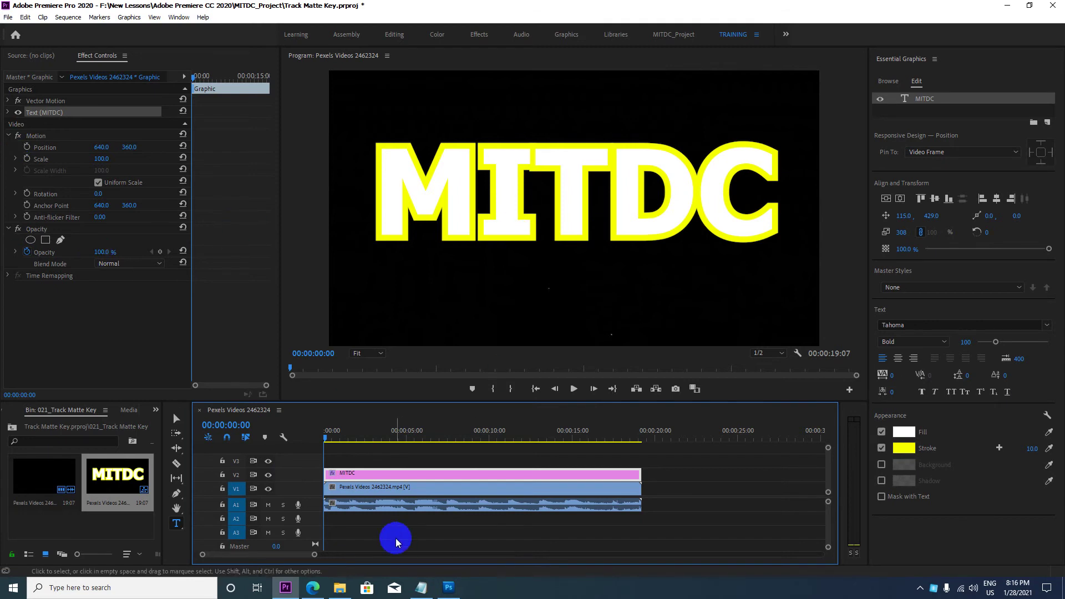
click(404, 281)
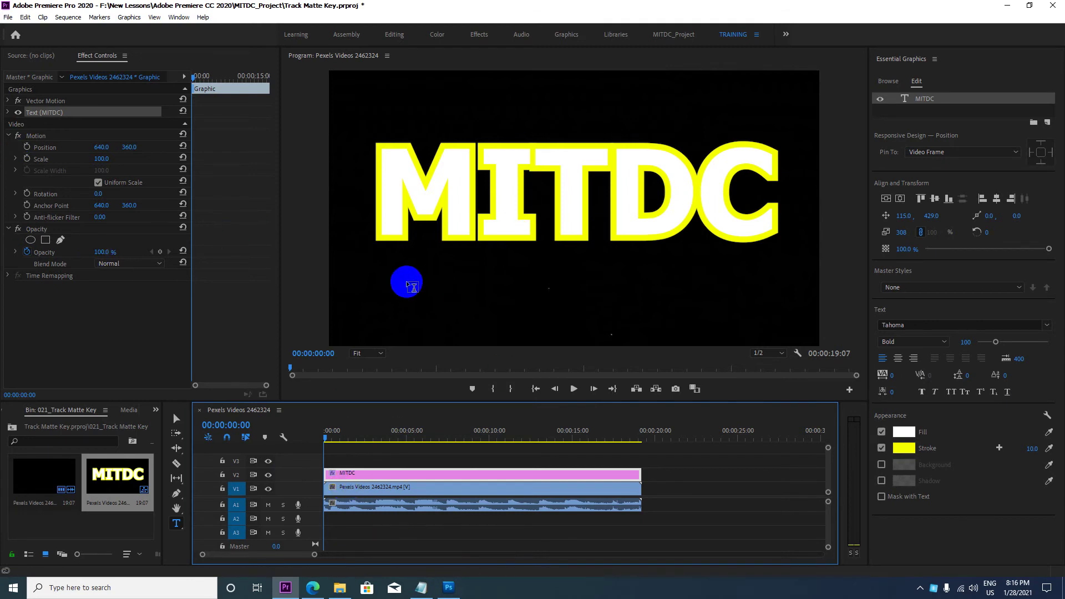
Switch off the V2 title track's output and give the timeline panel more height
click(368, 473)
click(387, 499)
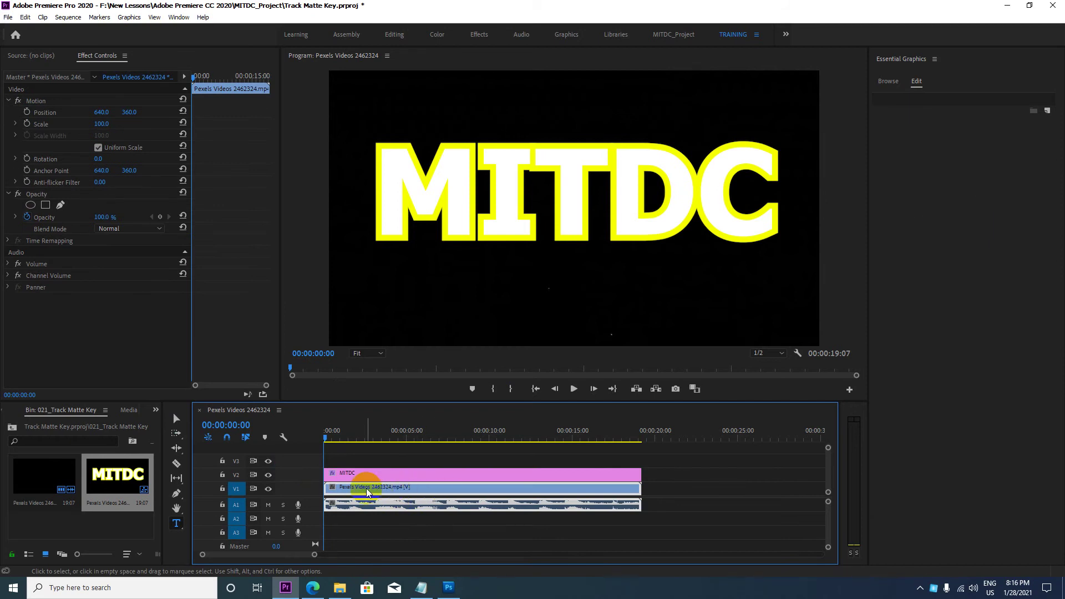
click(268, 475)
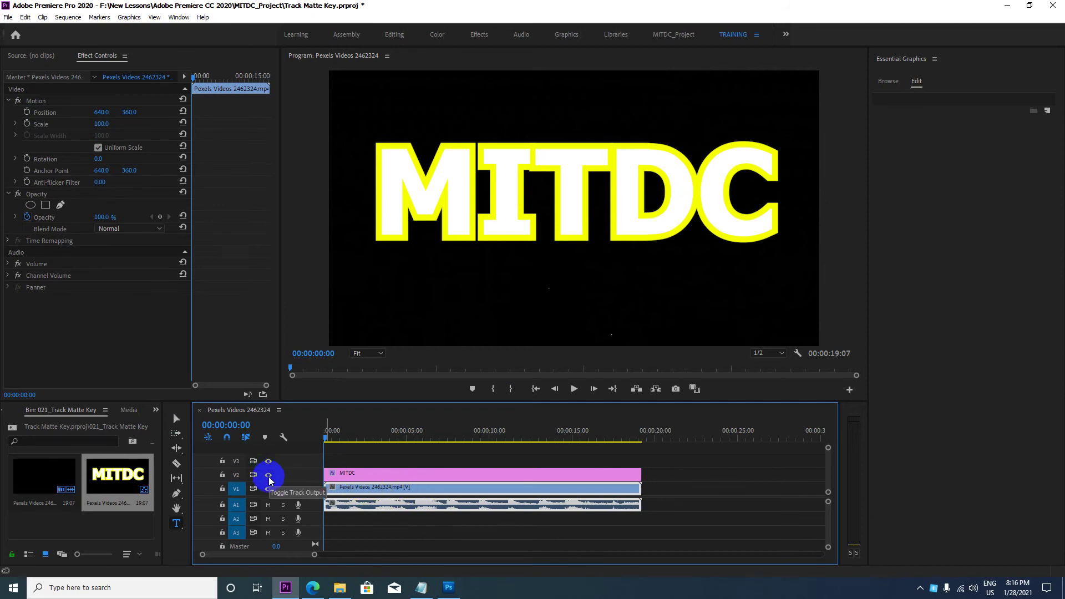
drag(321, 438, 427, 437)
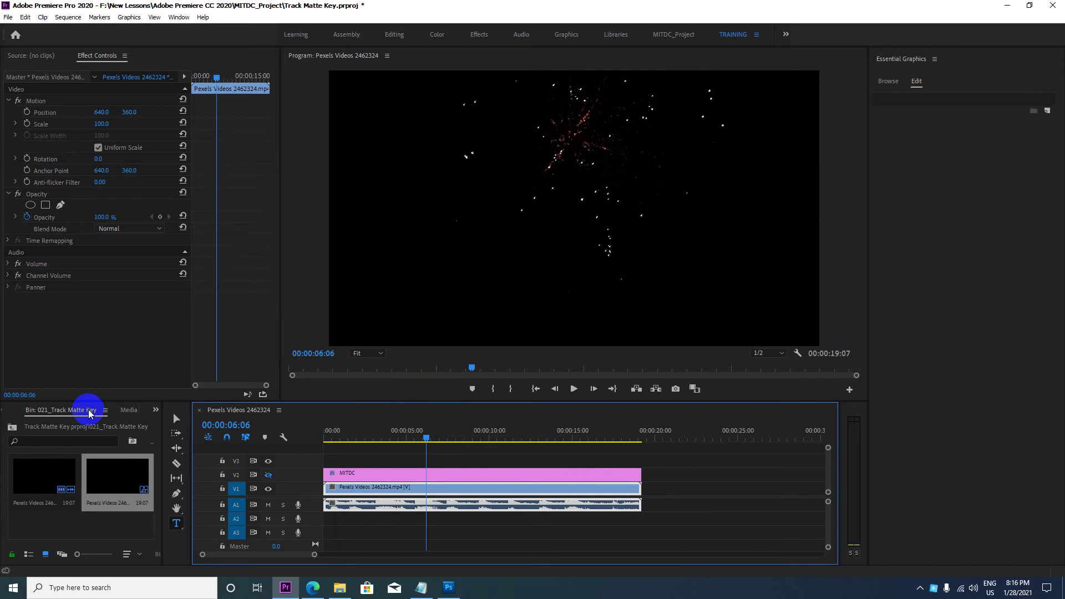
mouse_move(157, 402)
mouse_down()
mouse_move(152, 335)
mouse_move(143, 347)
mouse_up()
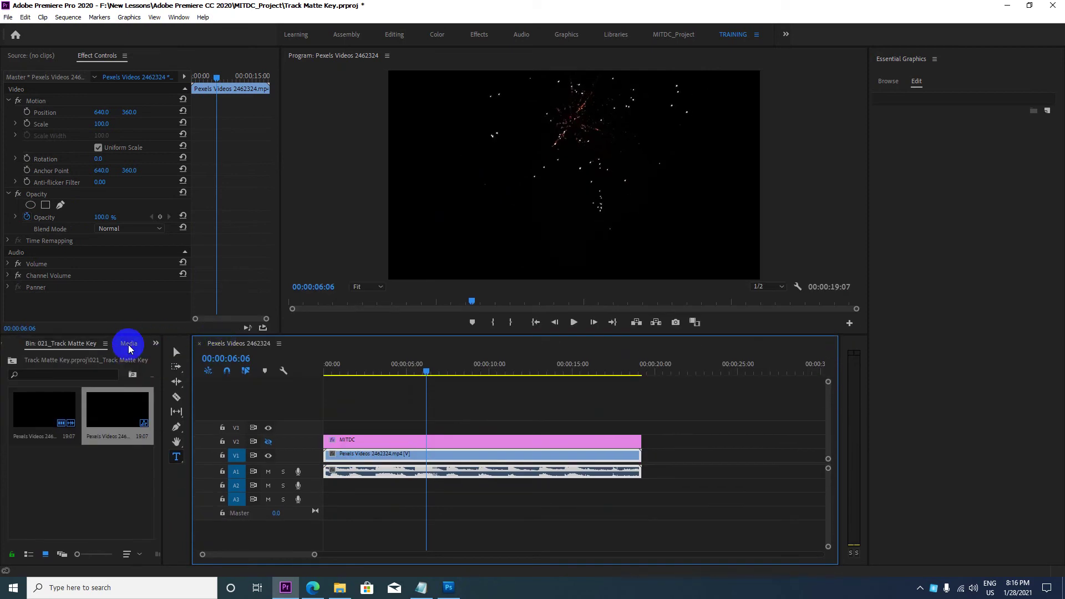
drag(128, 348, 139, 349)
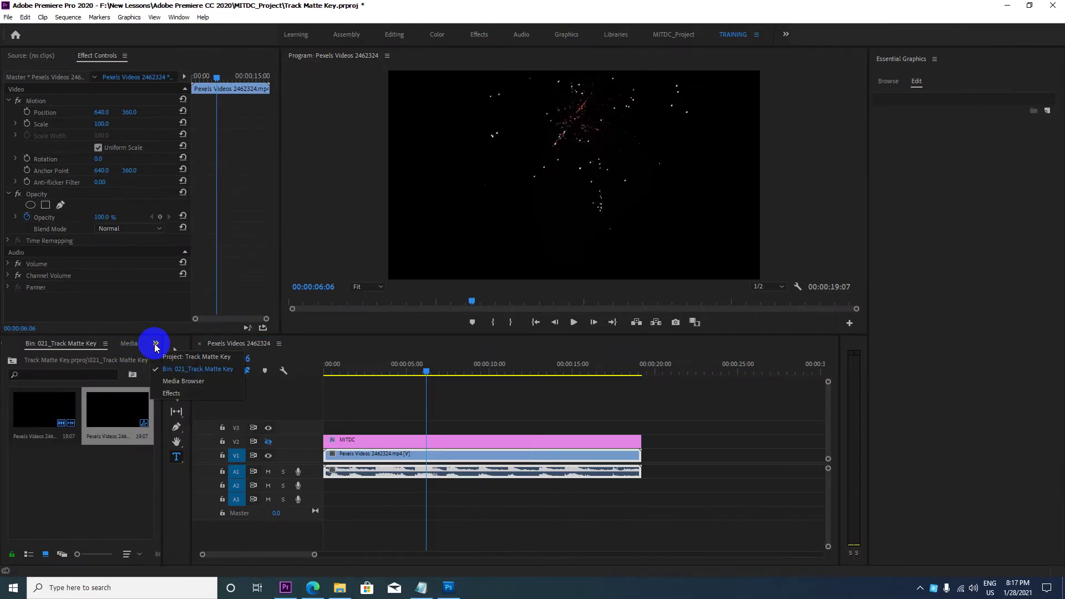
Search 'Track' in the Effects panel and drag Track Matte Key onto the V1 clip
click(156, 347)
click(190, 393)
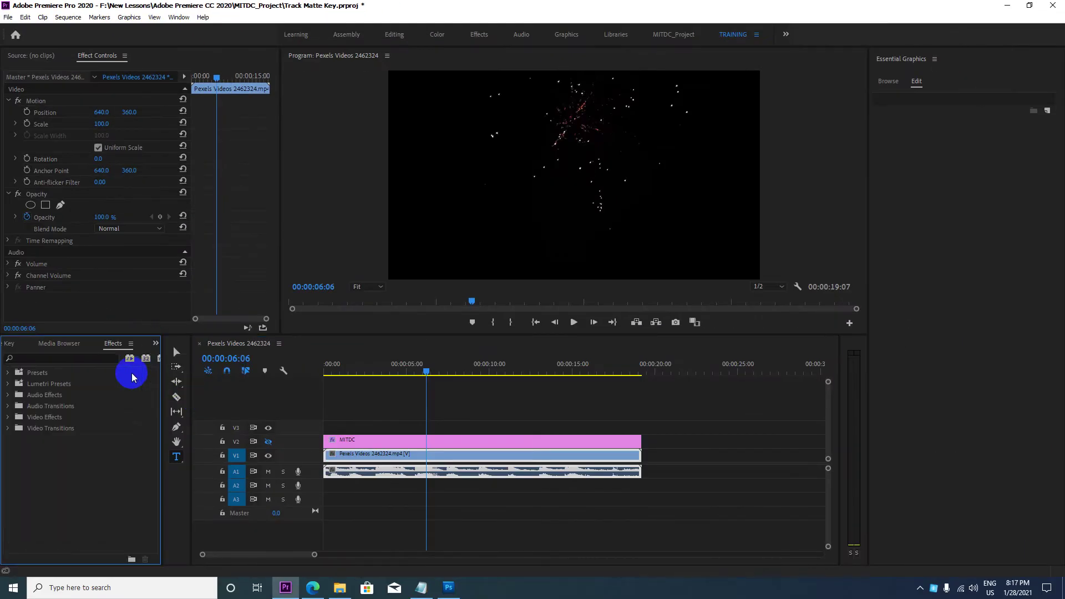
click(66, 357)
text(tRA)
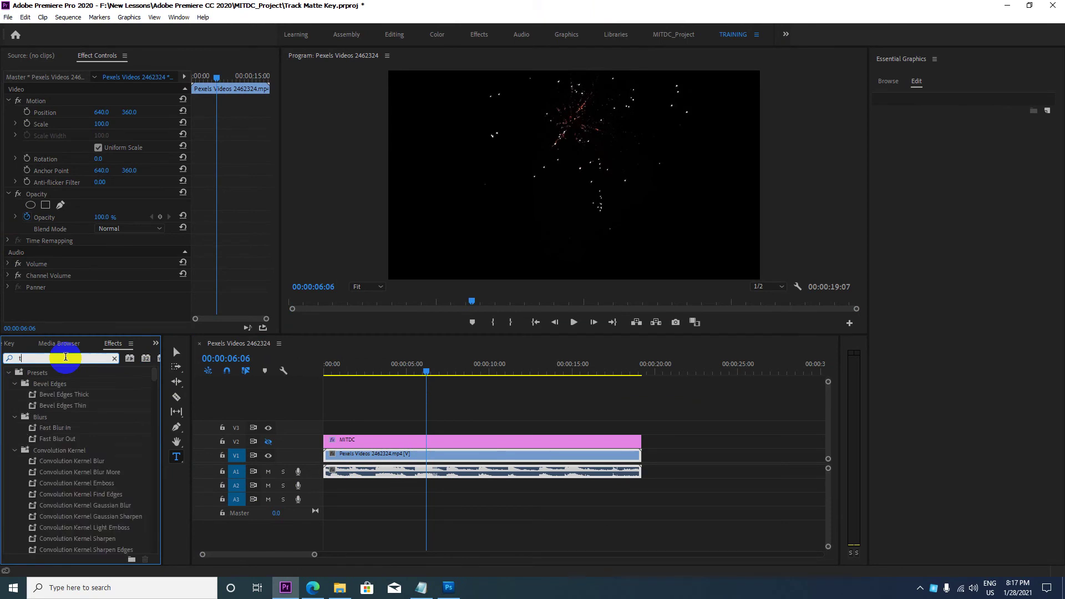
key(BackSpace)
key(BackSpace)
key(BackSpace)
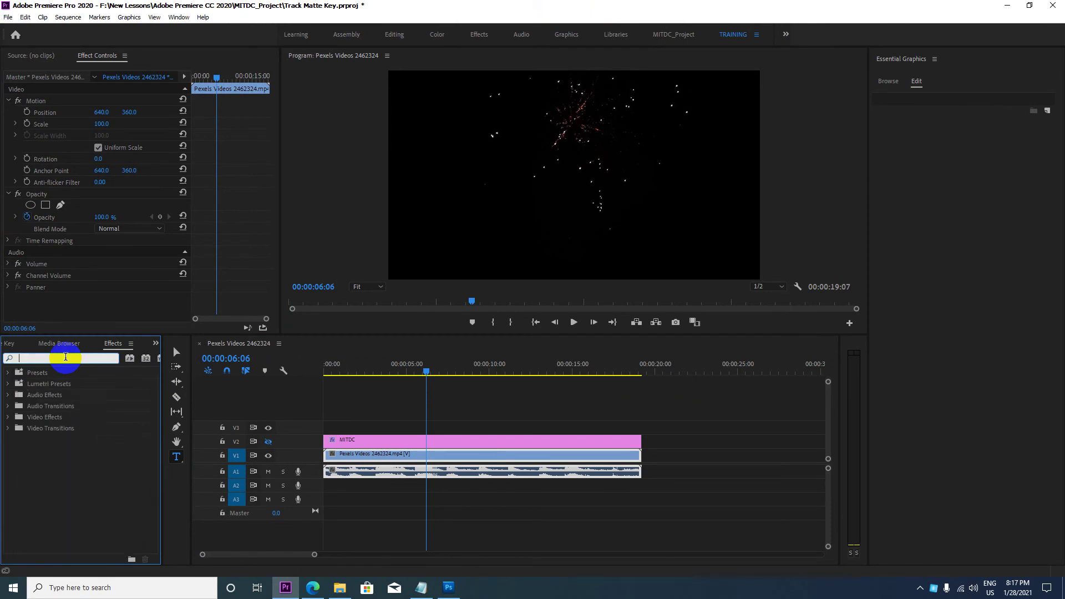
text(Track)
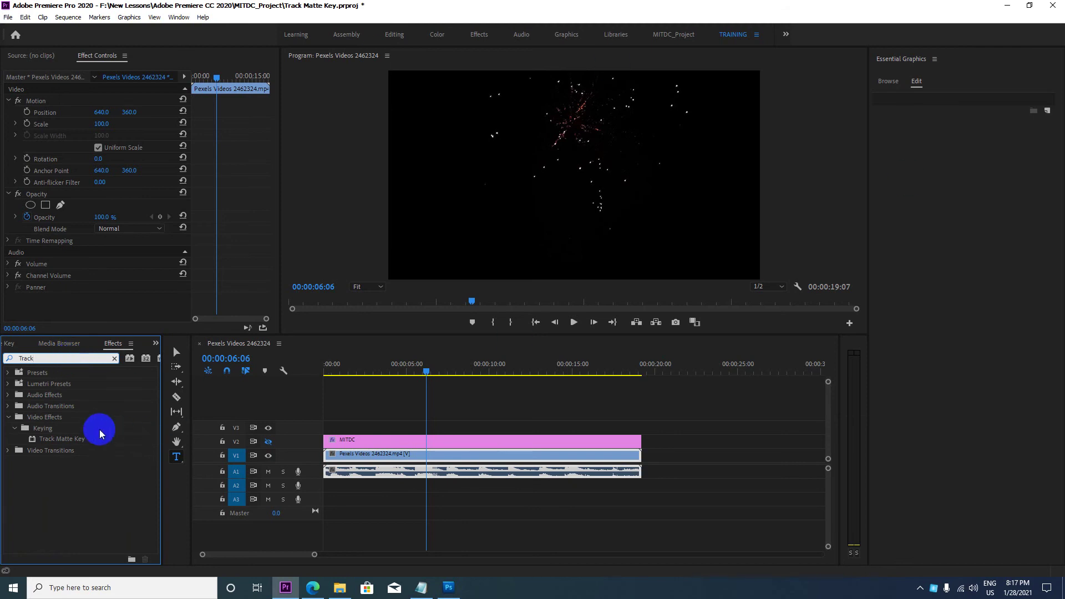
click(81, 439)
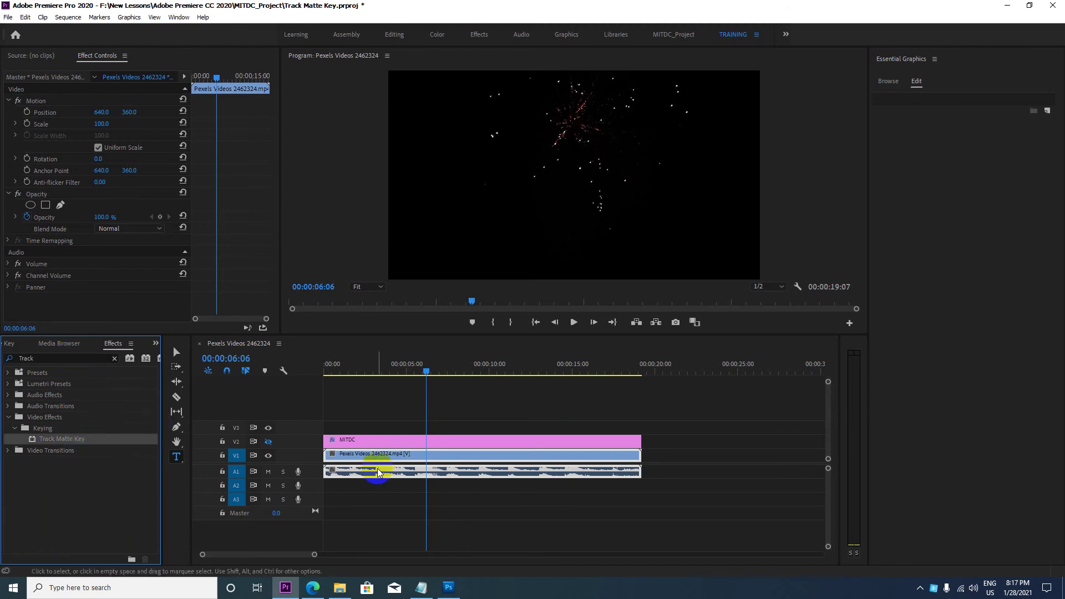
mouse_move(82, 439)
mouse_down()
mouse_move(26, 445)
mouse_move(369, 463)
mouse_up()
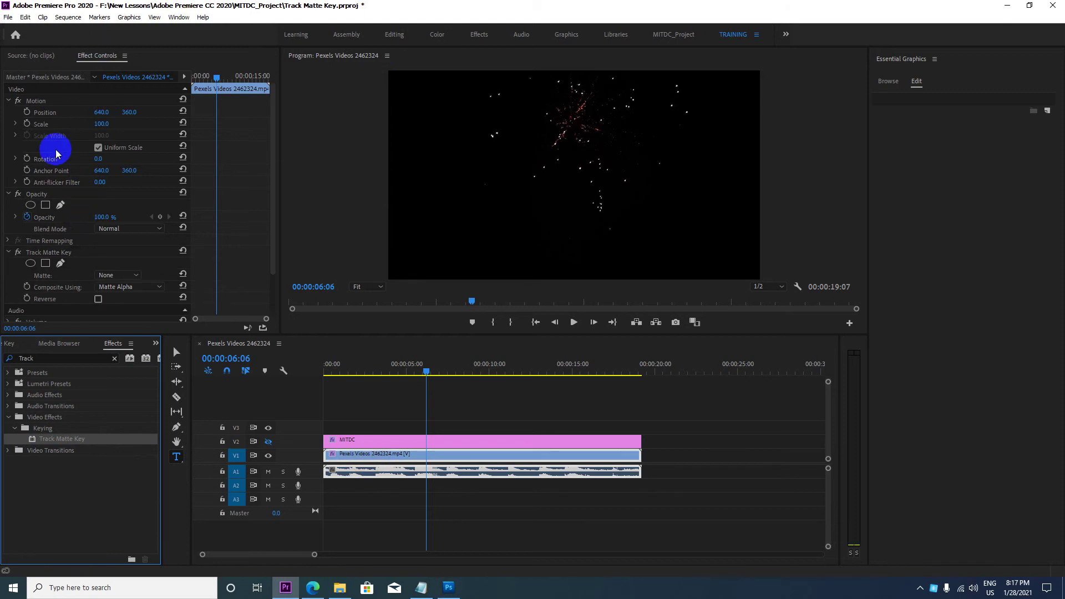
Close Effect Controls and reopen it from the Window menu to show Track Matte Key
click(124, 56)
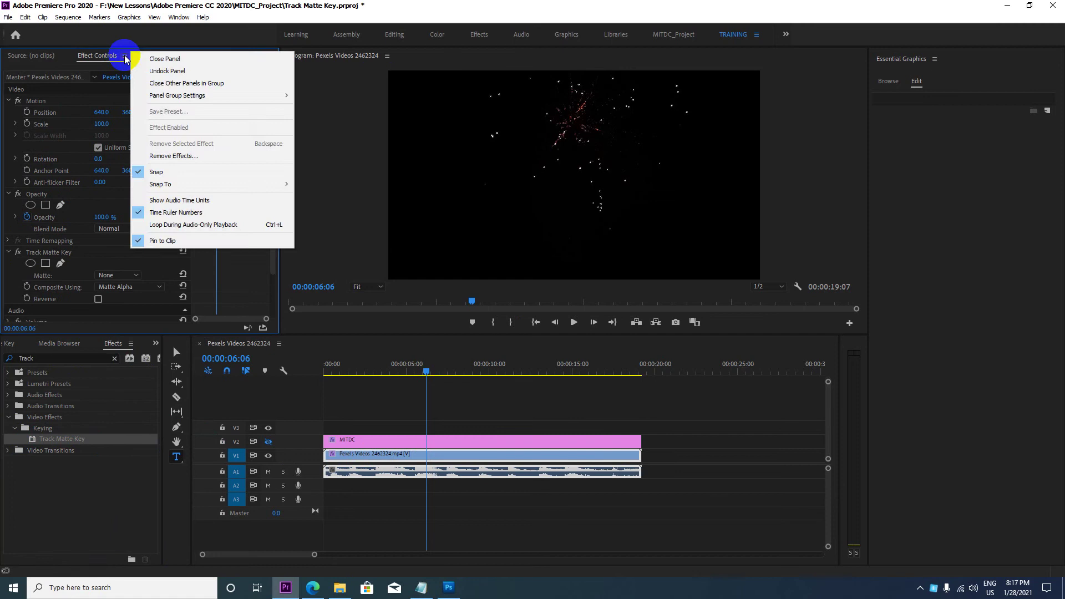
click(147, 58)
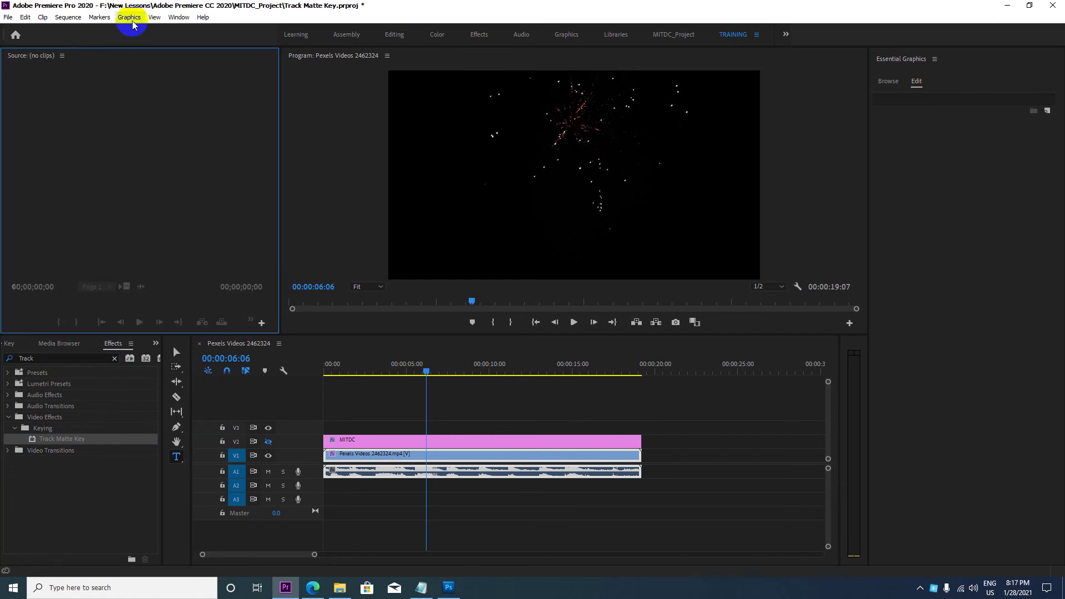
click(178, 17)
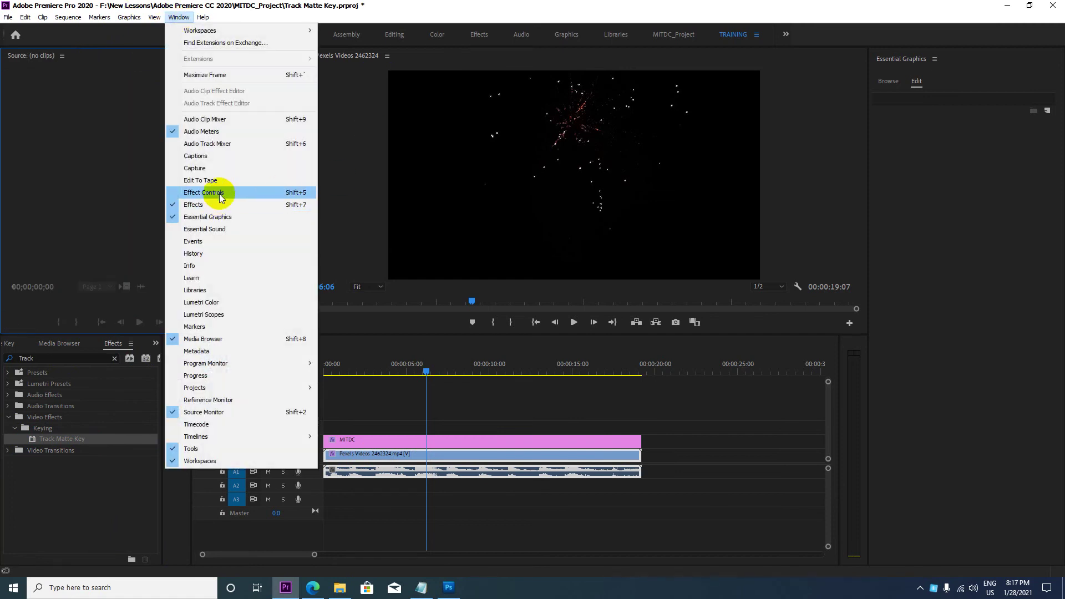
click(276, 193)
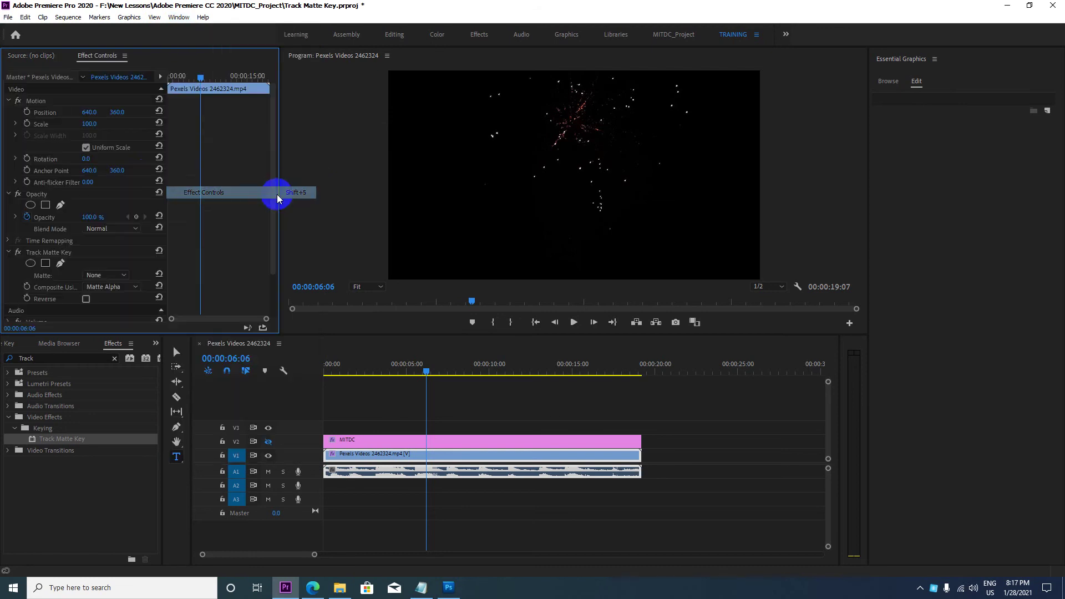
scroll(130, 191, down, 3)
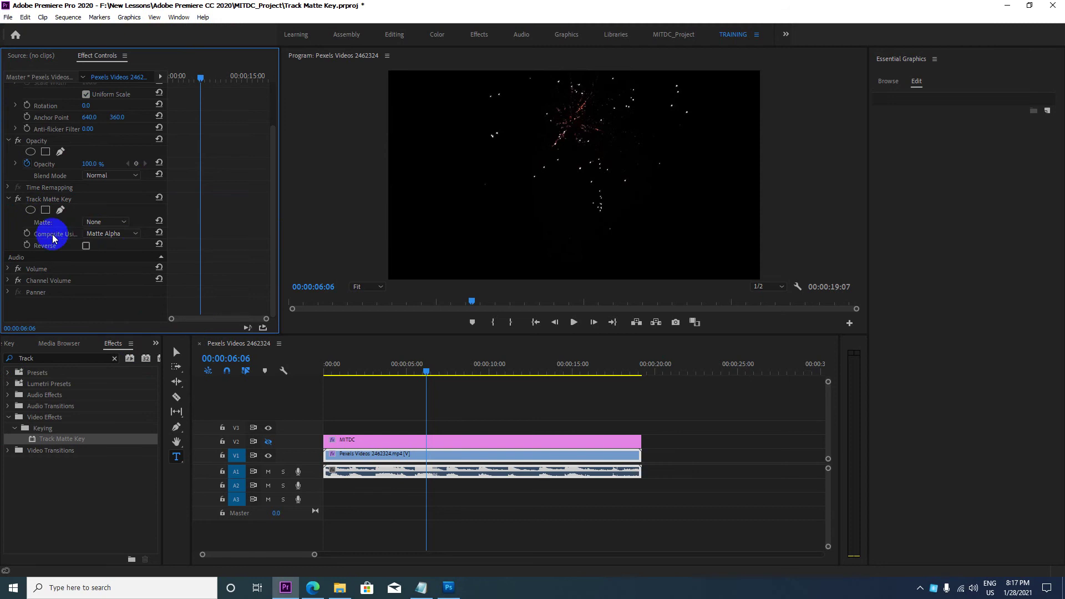
Set Track Matte Key's Matte to Video 2 and toggle the V2 track's visibility
click(123, 222)
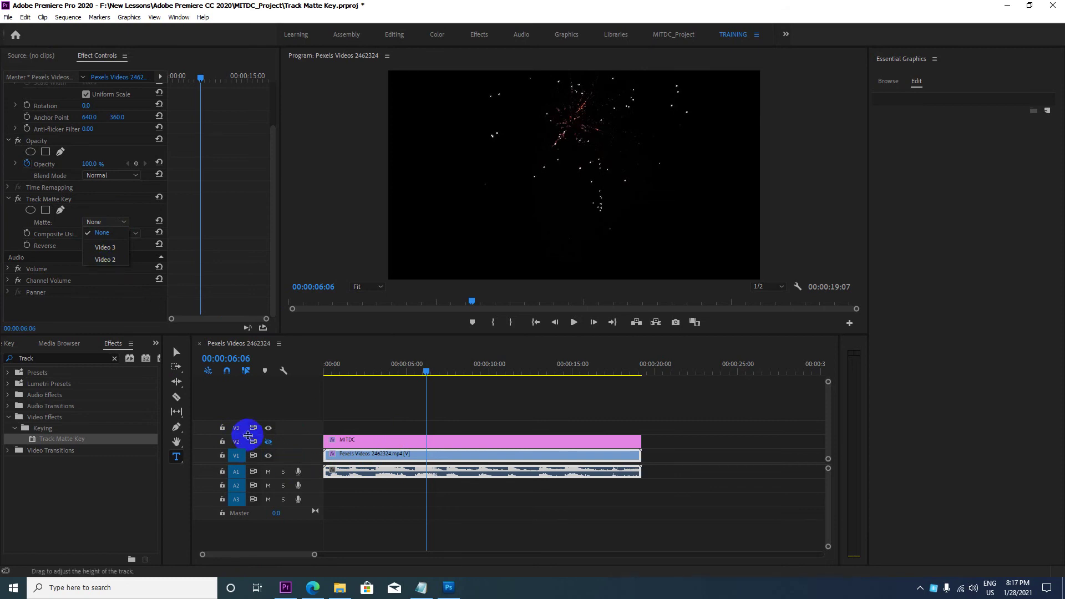
click(110, 261)
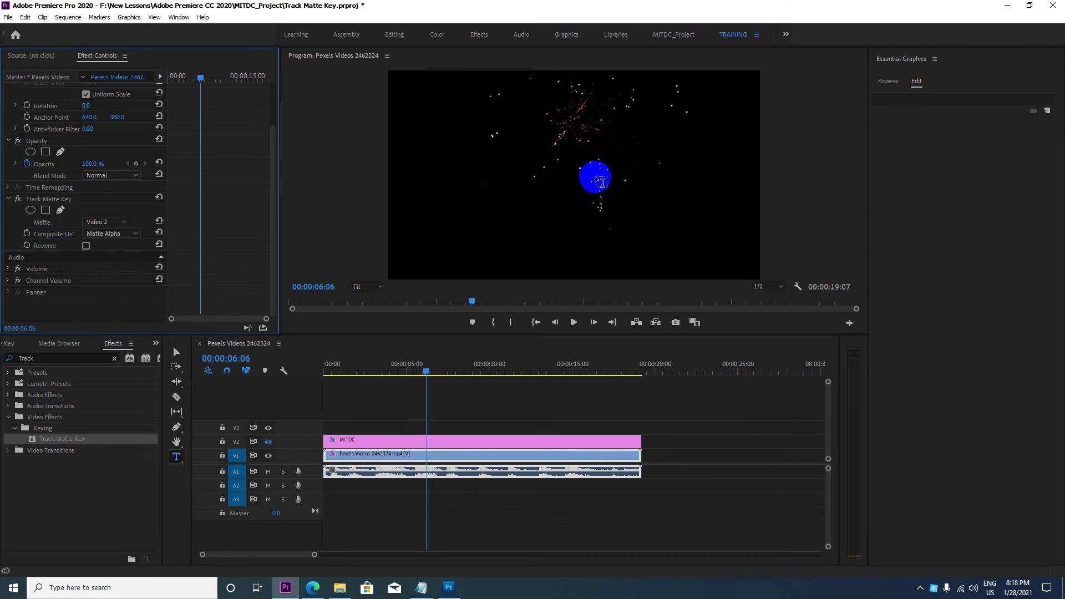
click(355, 454)
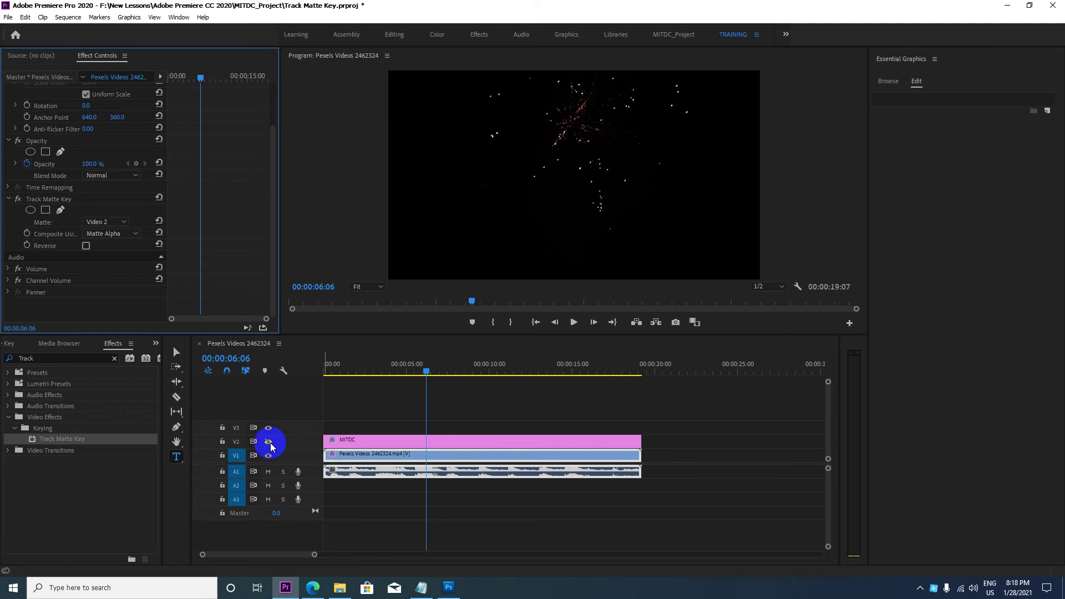
click(269, 446)
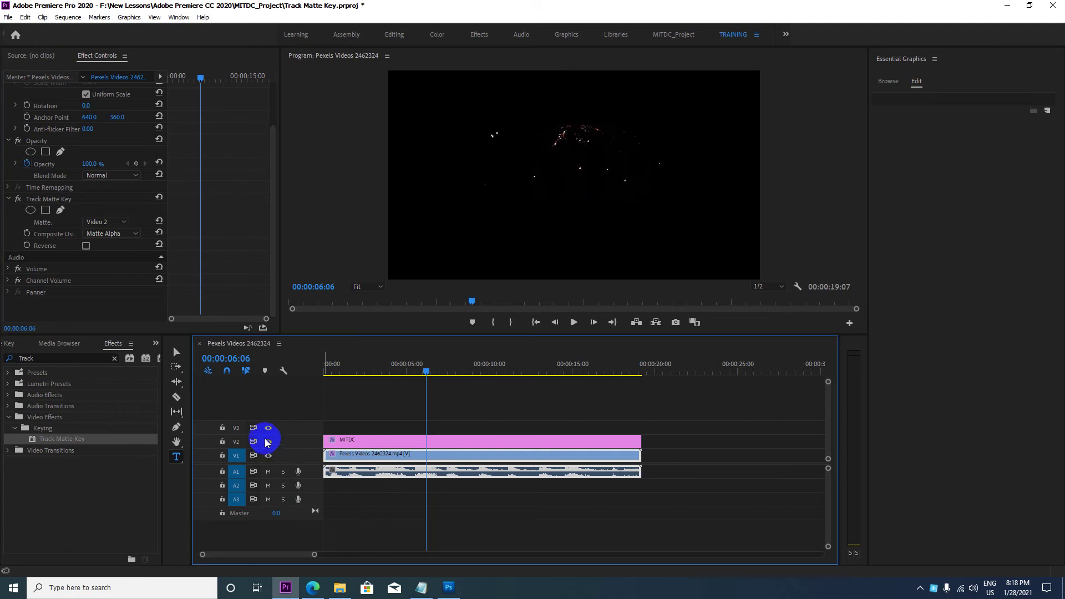
Preview the matte from the sequence start, then select the MITDC title clip on V2
click(537, 176)
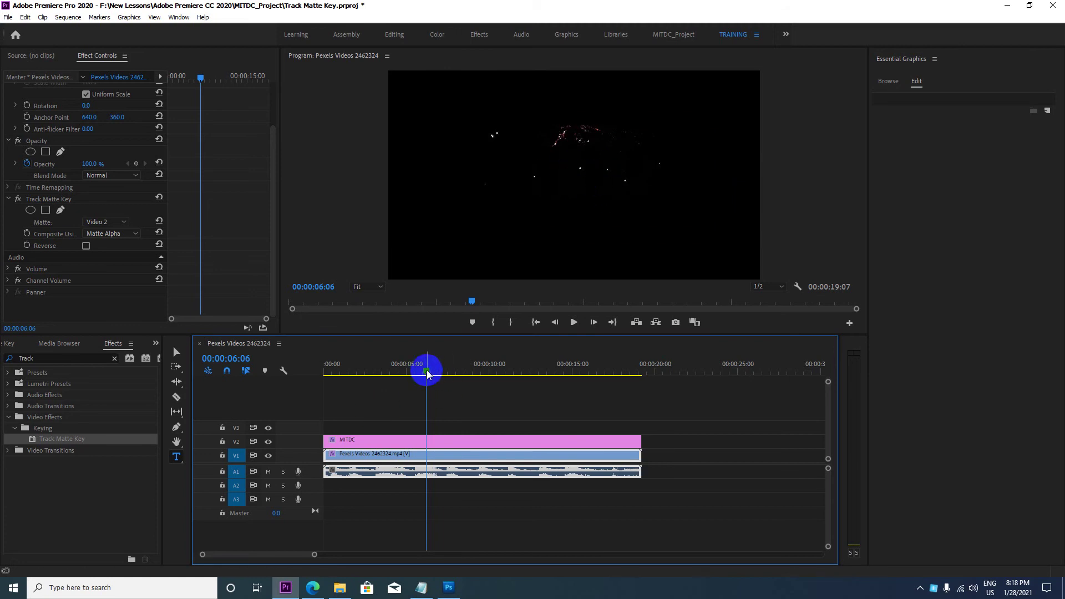
drag(424, 377, 317, 379)
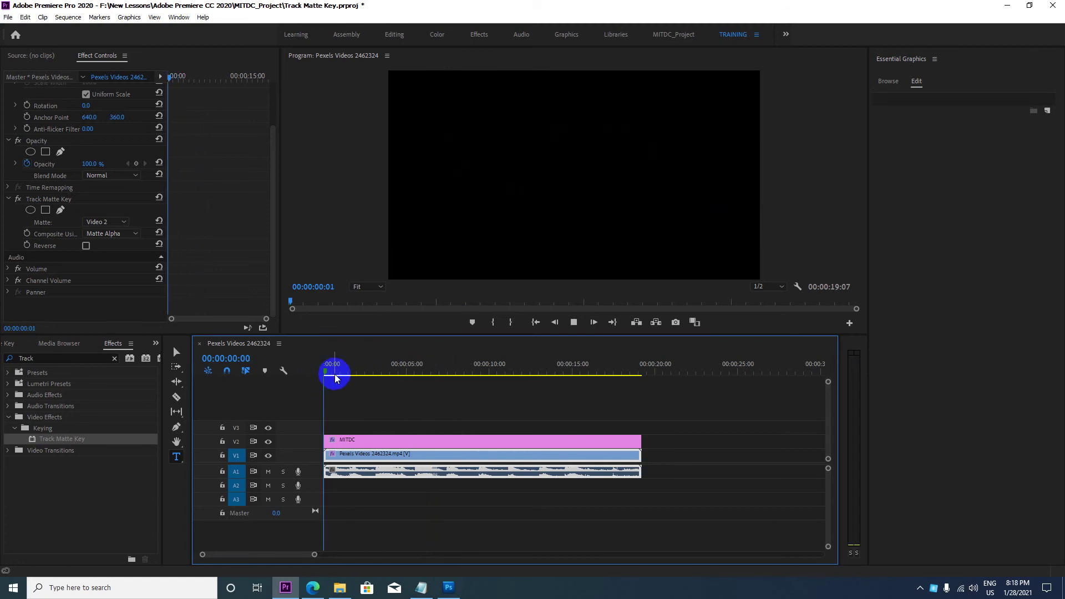
key(space)
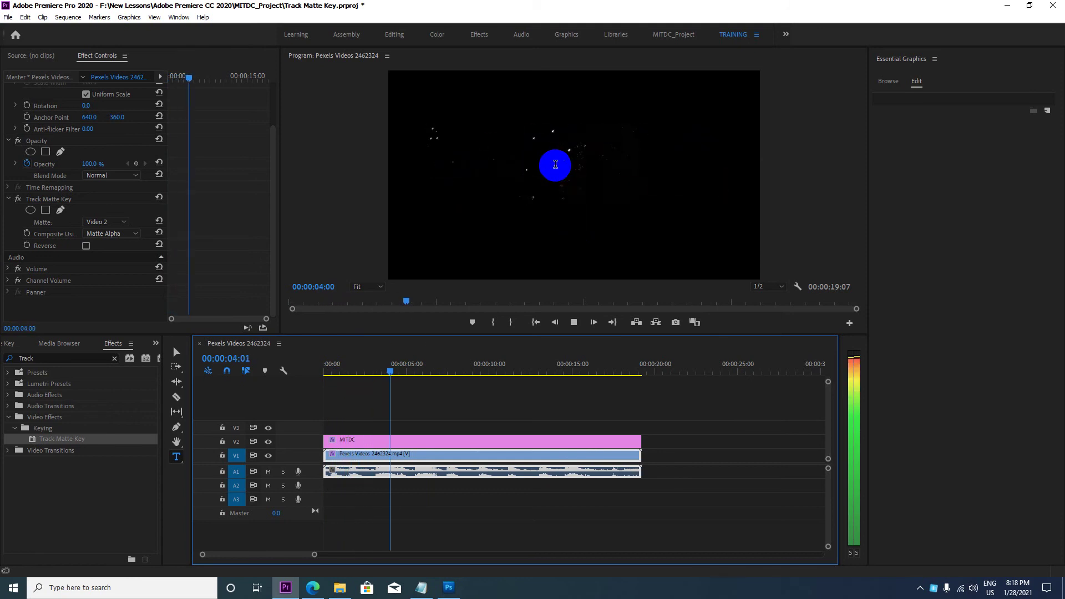
key(space)
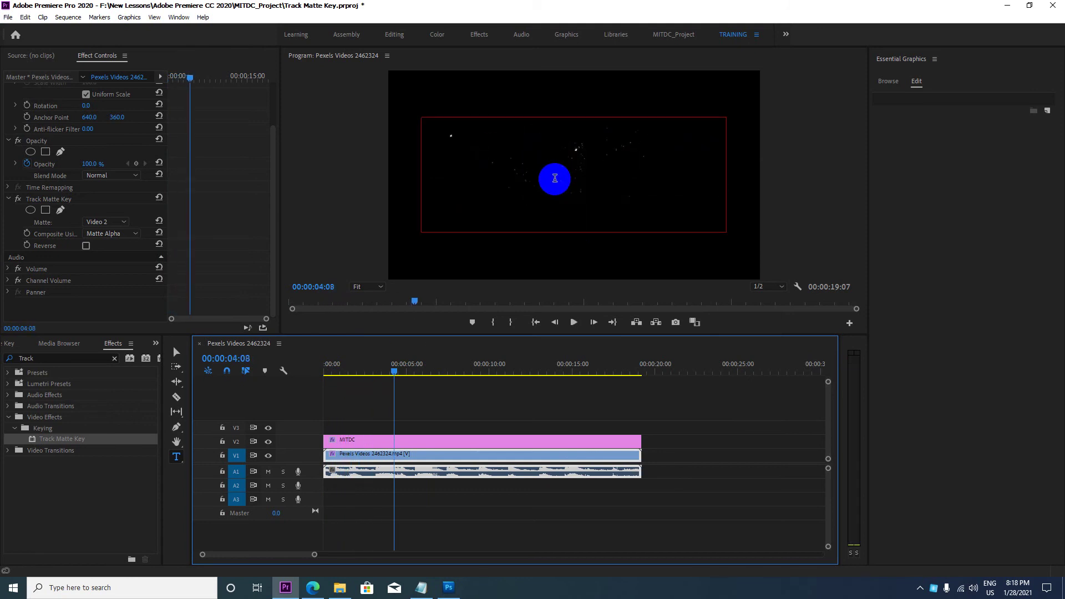
click(451, 458)
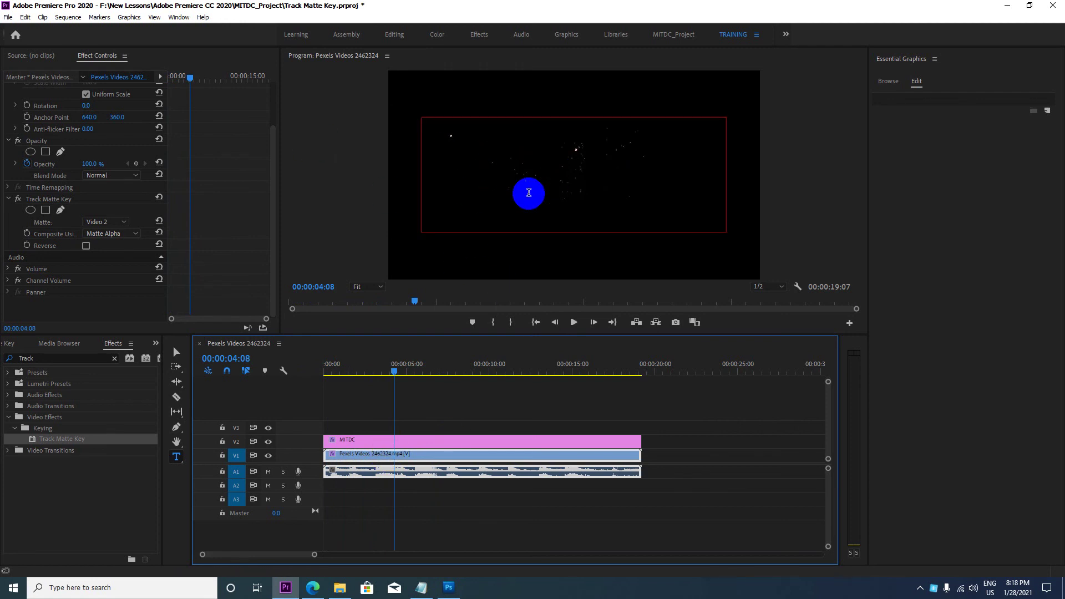
drag(528, 192, 422, 177)
click(413, 438)
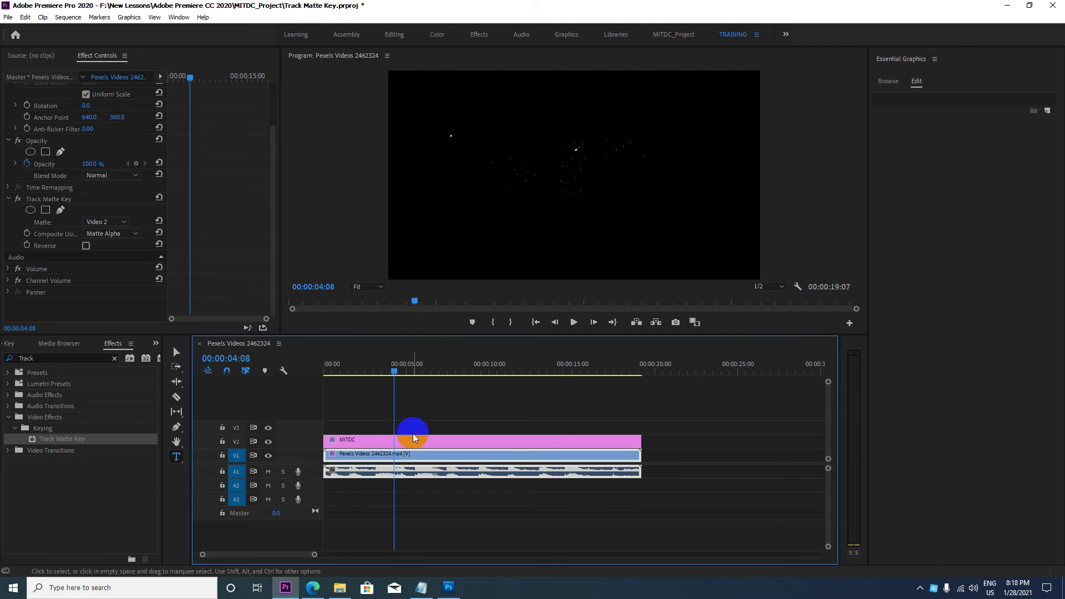
click(37, 377)
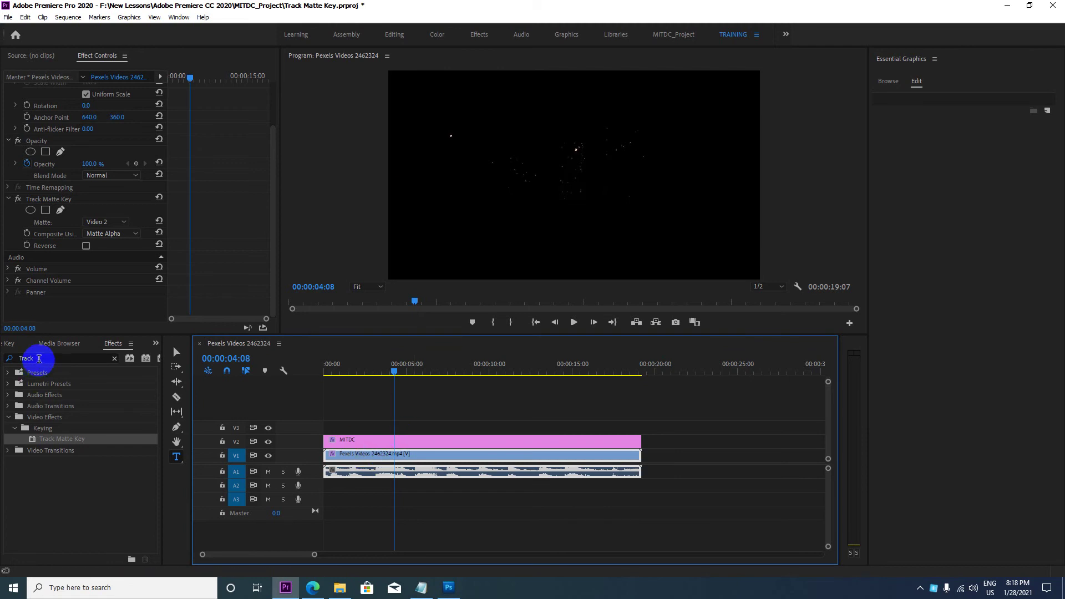
Search 'lev' in Effects and drag Levels onto the V1 fireworks clip
click(39, 359)
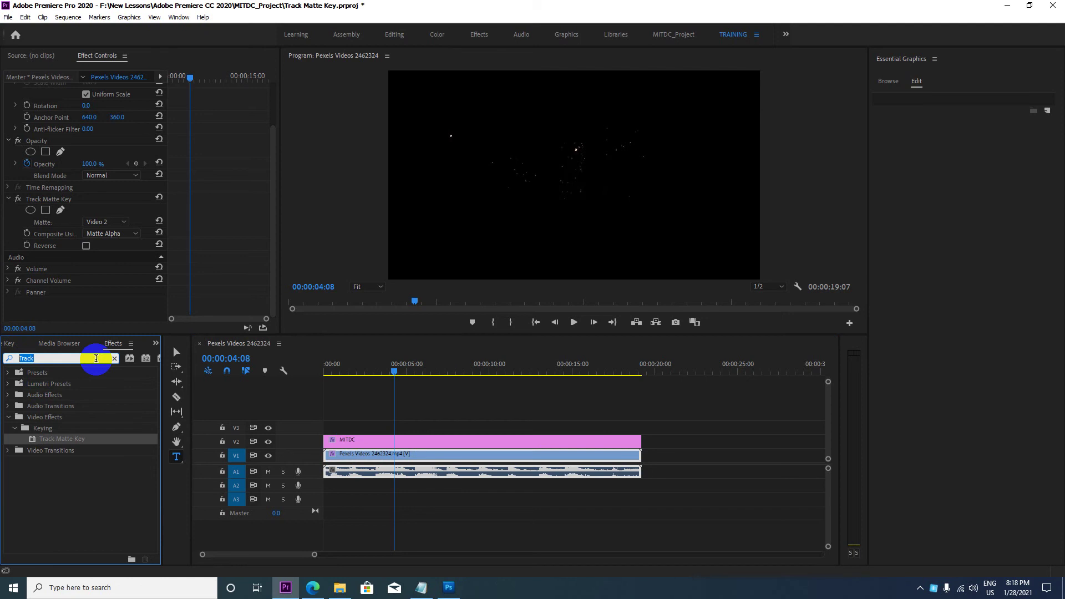
text(le)
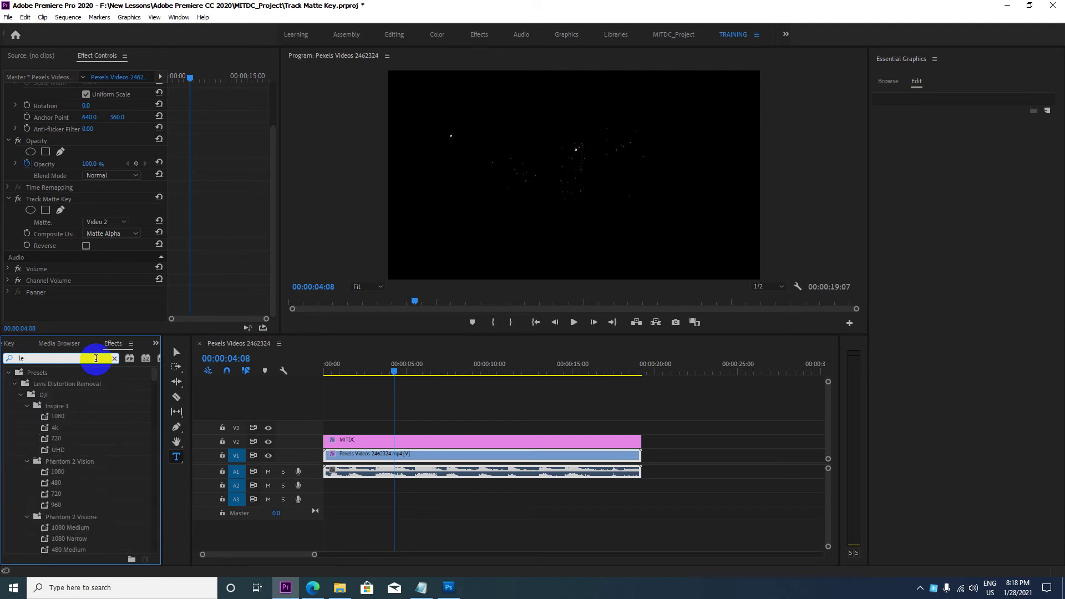
text(vel)
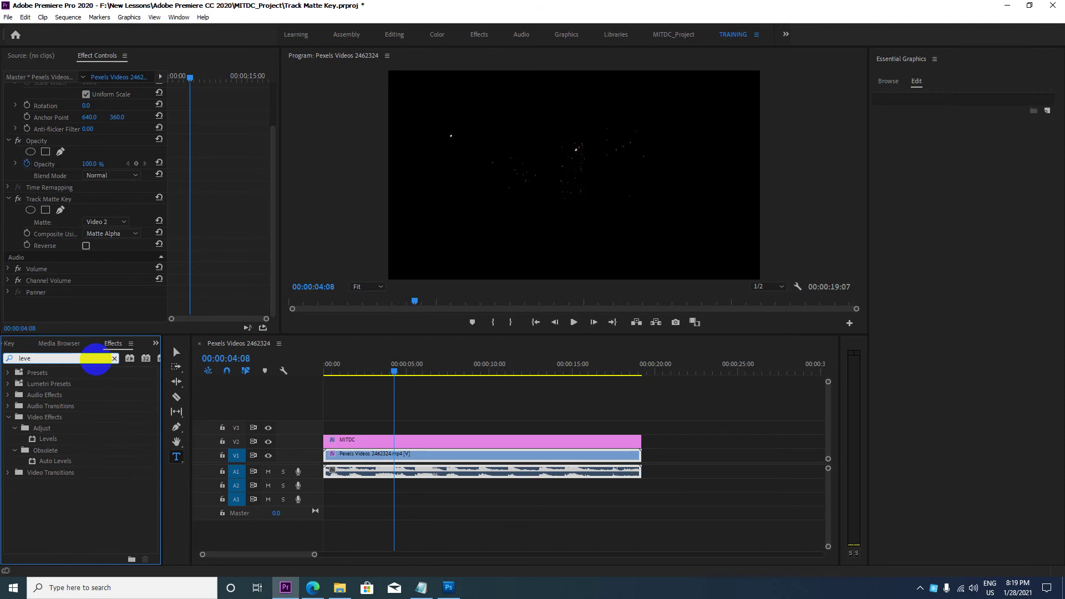
click(48, 442)
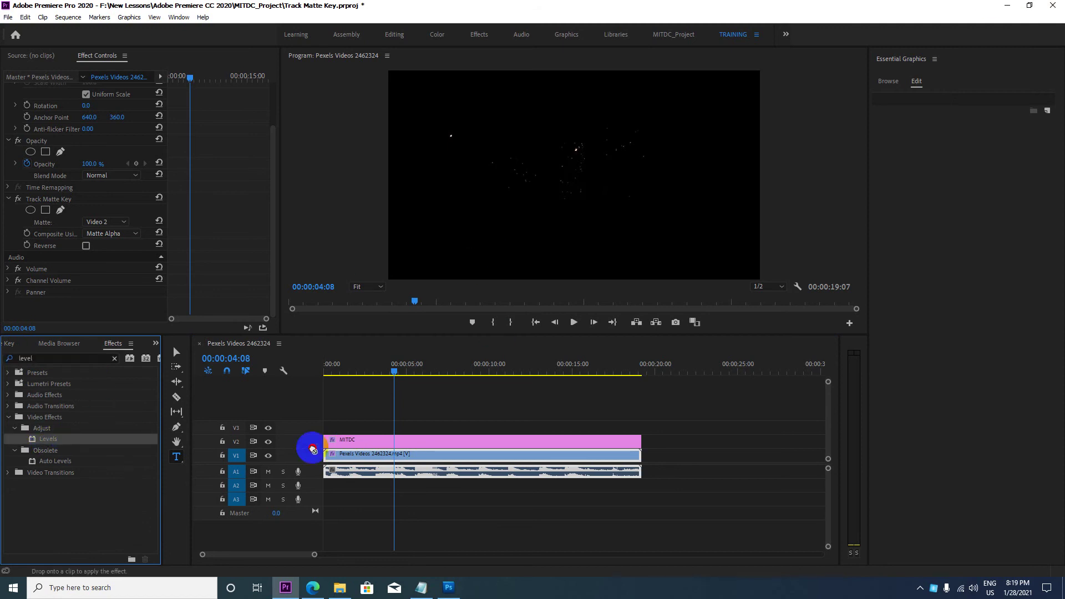
drag(47, 441, 361, 457)
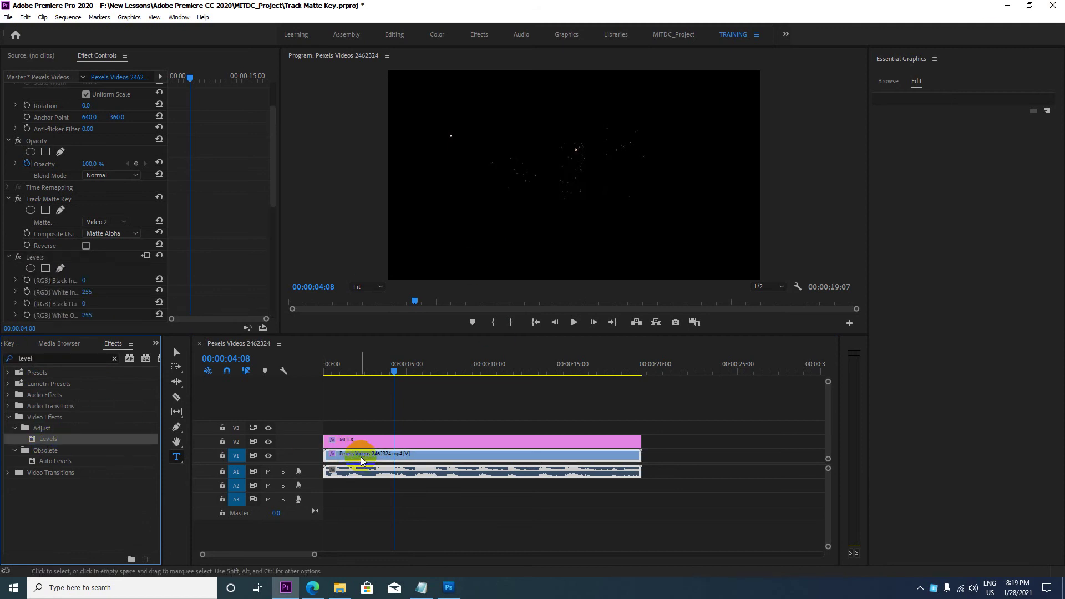
Set Levels RGB White Input to 0, and Black Output and Black Input to 255
scroll(91, 241, down, 2)
scroll(92, 243, down, 1)
scroll(91, 242, down, 1)
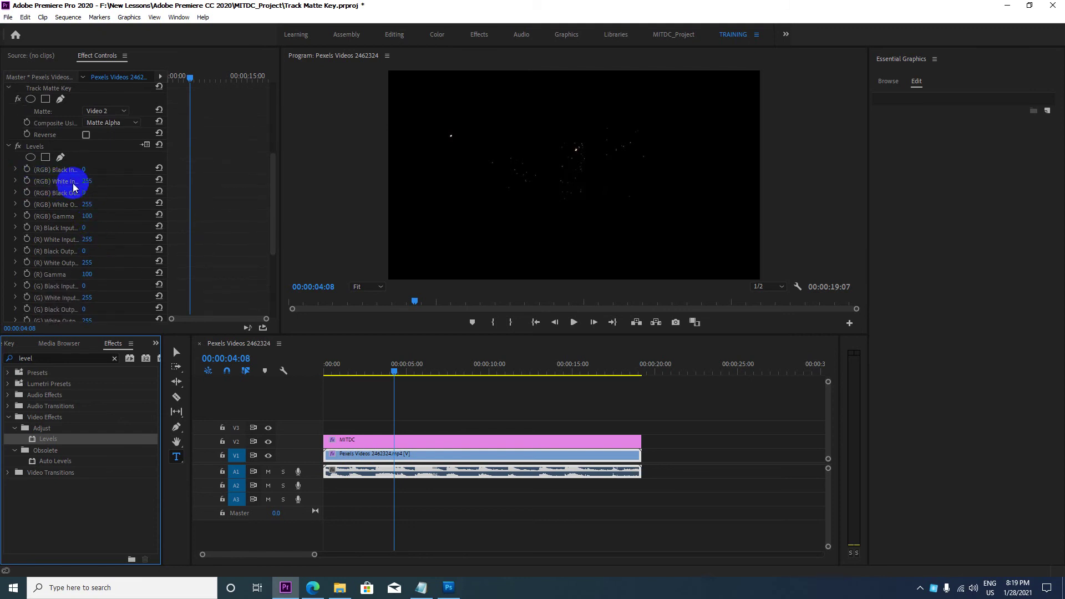
drag(88, 183, 34, 182)
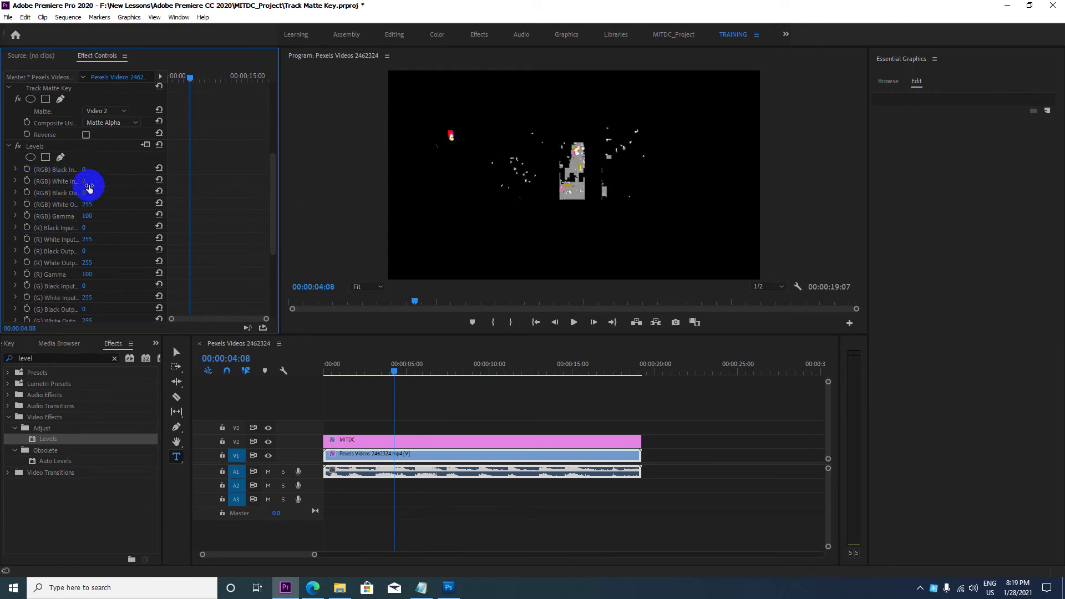
drag(84, 181, 99, 183)
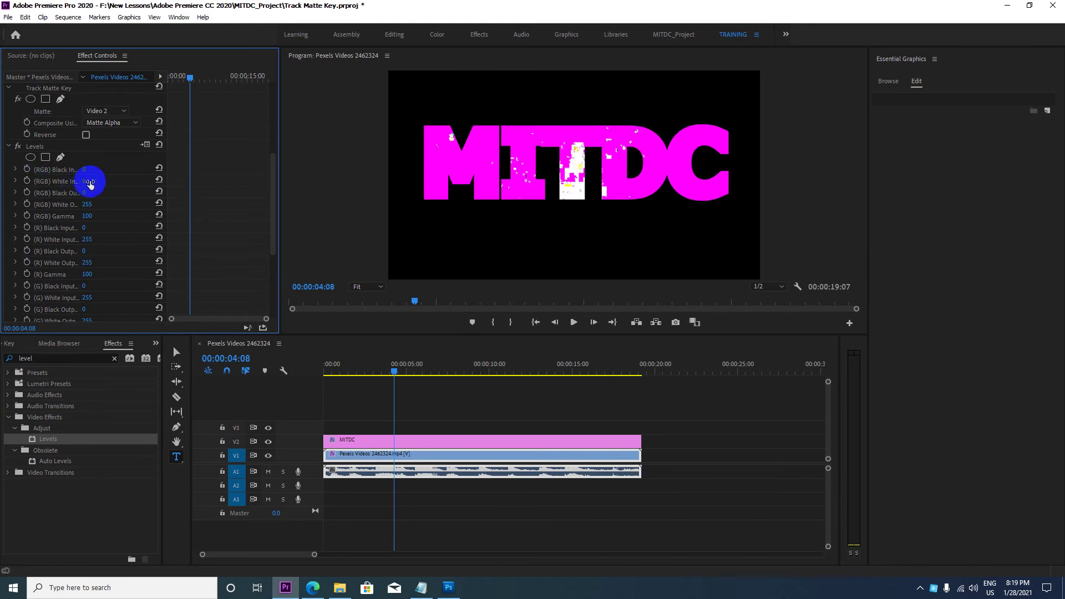
drag(83, 195, 295, 187)
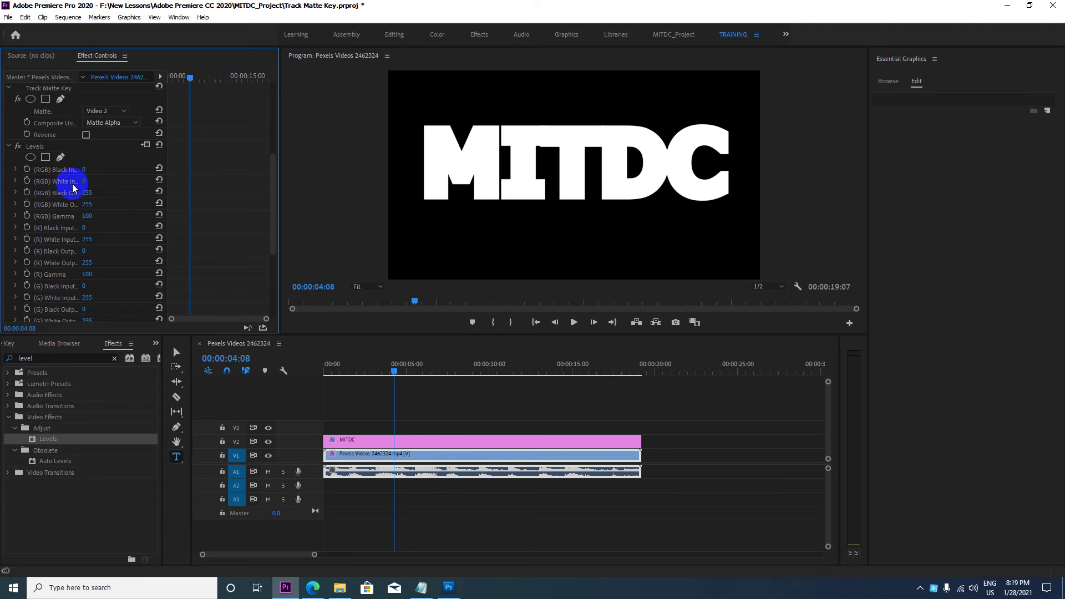
drag(83, 169, 315, 299)
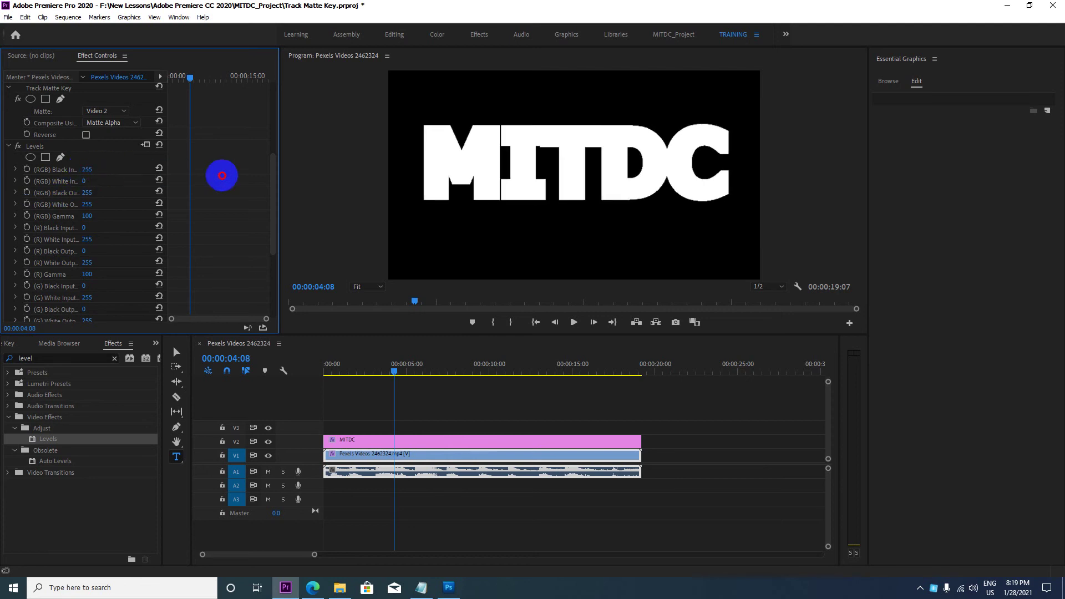
Play back from near the start to preview the white MITDC letters on black
drag(377, 368, 327, 370)
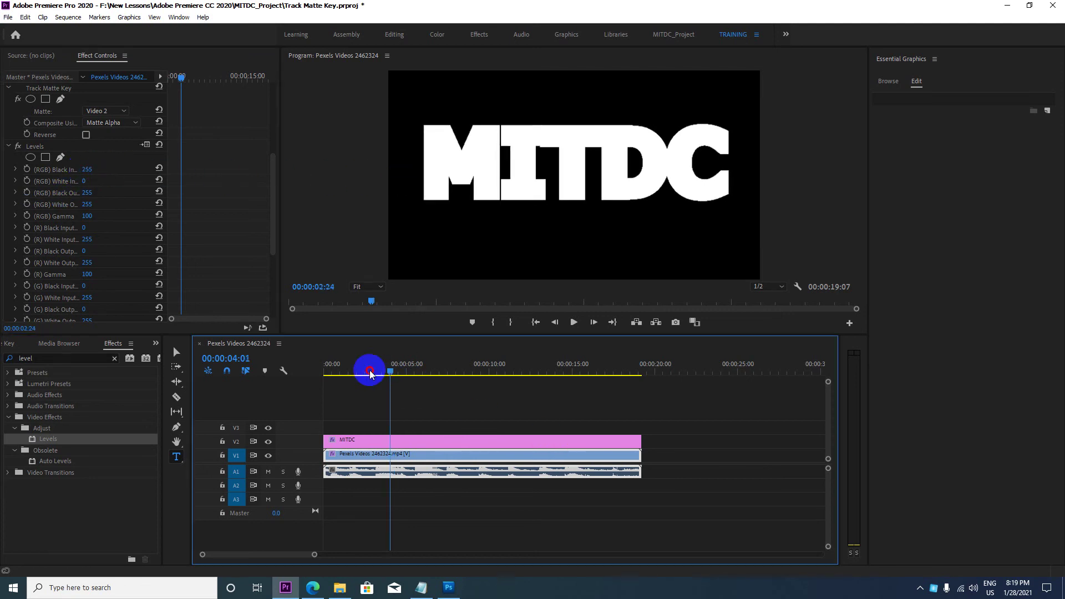
key(space)
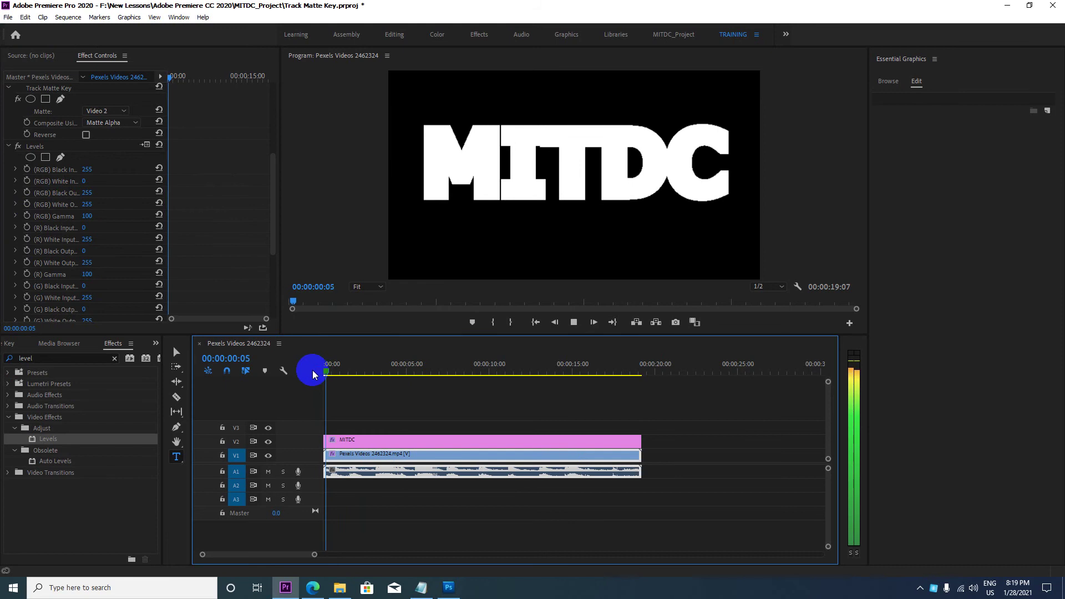
key(space)
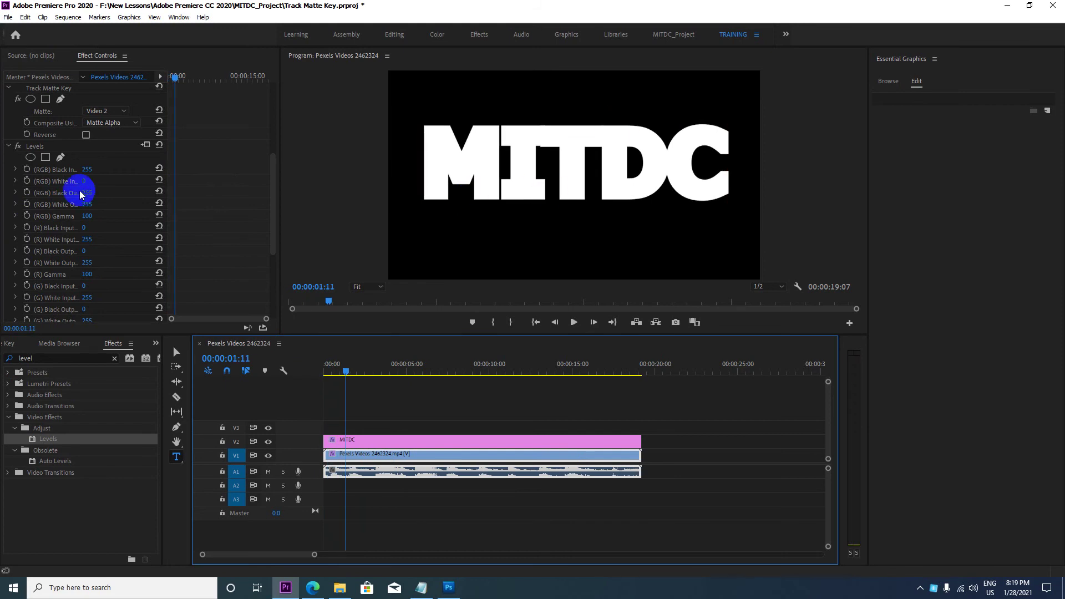
click(574, 194)
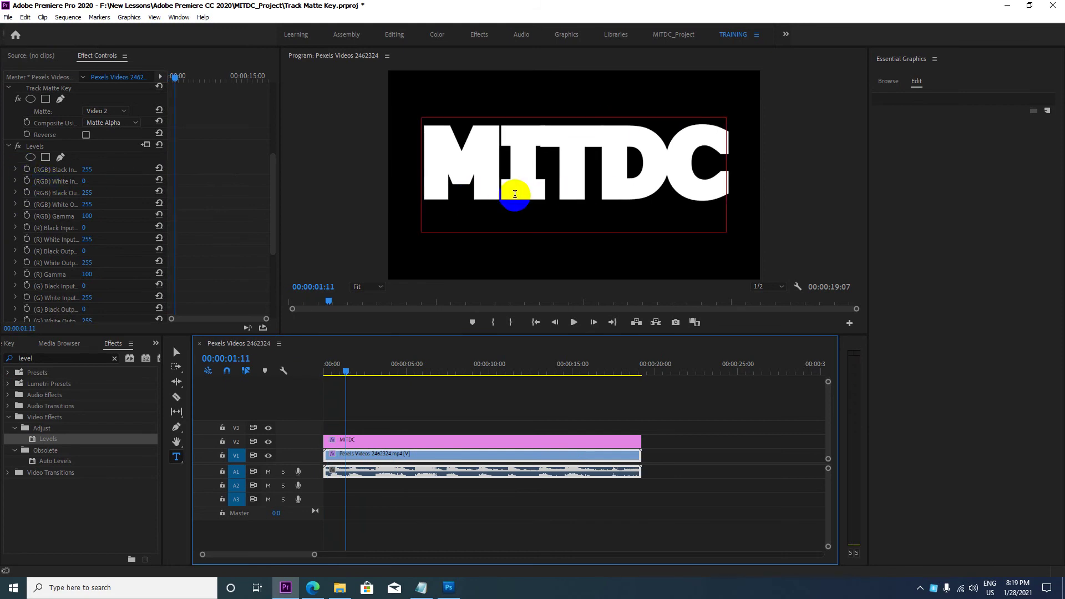
click(469, 270)
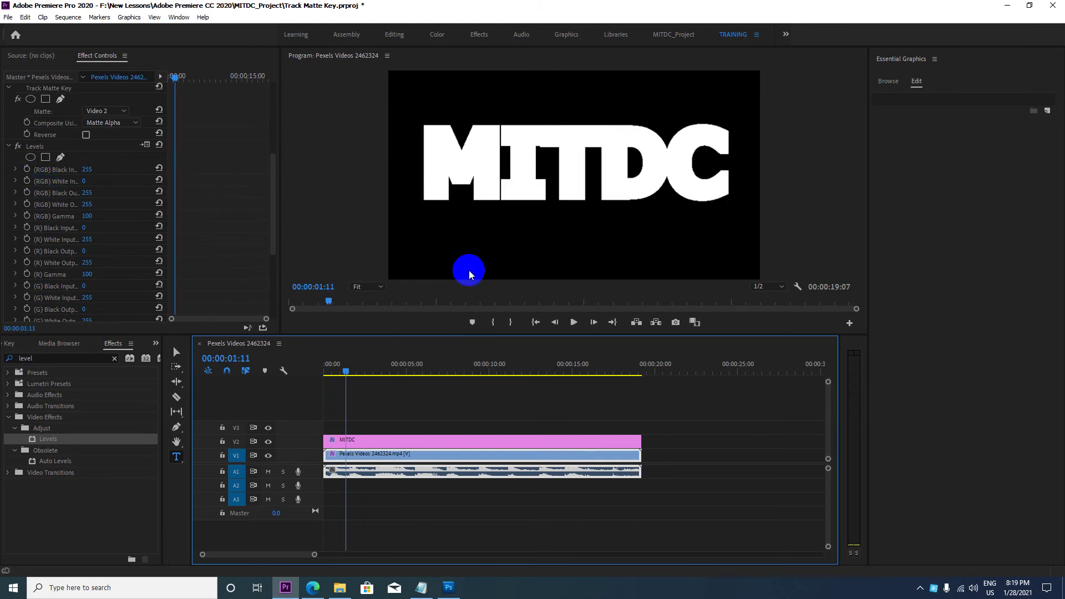
drag(344, 374, 324, 374)
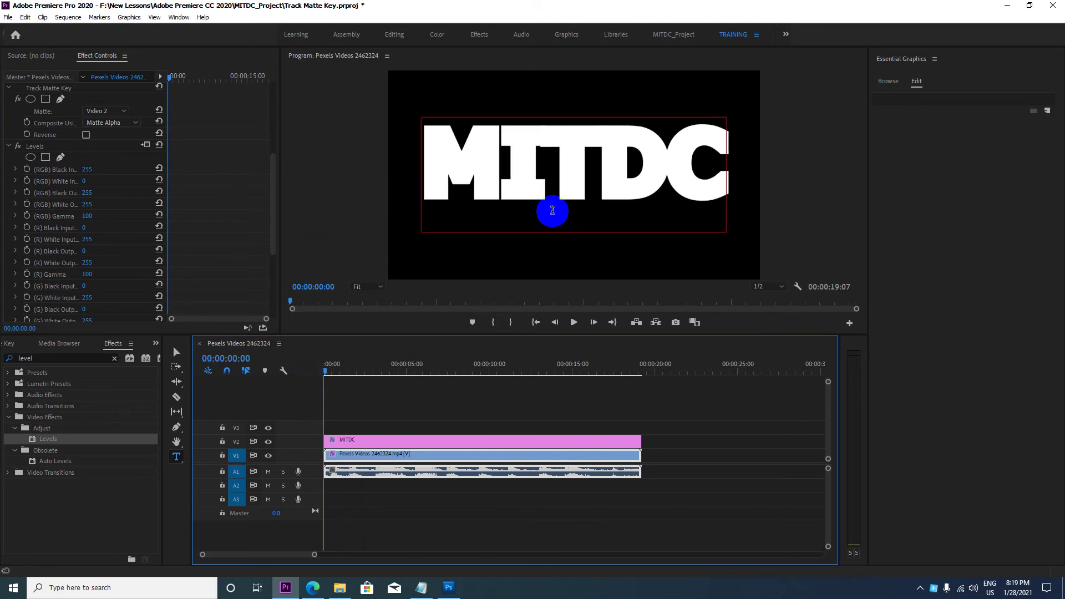
Collapse Levels and Track Matte Key, then move Track Matte Key below Levels in the effect stack
scroll(57, 210, up, 2)
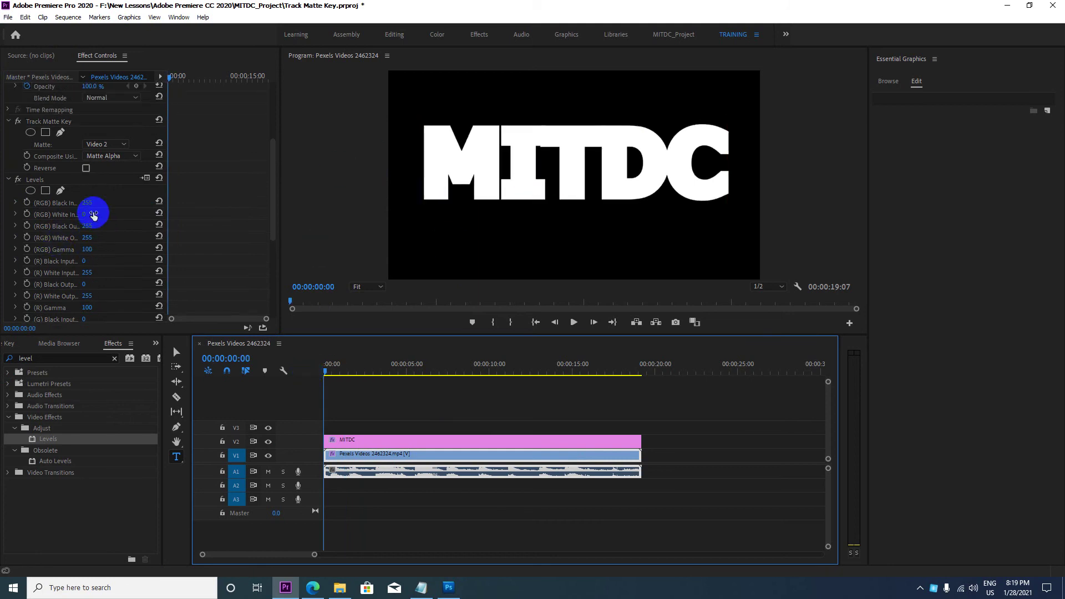
scroll(92, 212, up, 1)
click(9, 202)
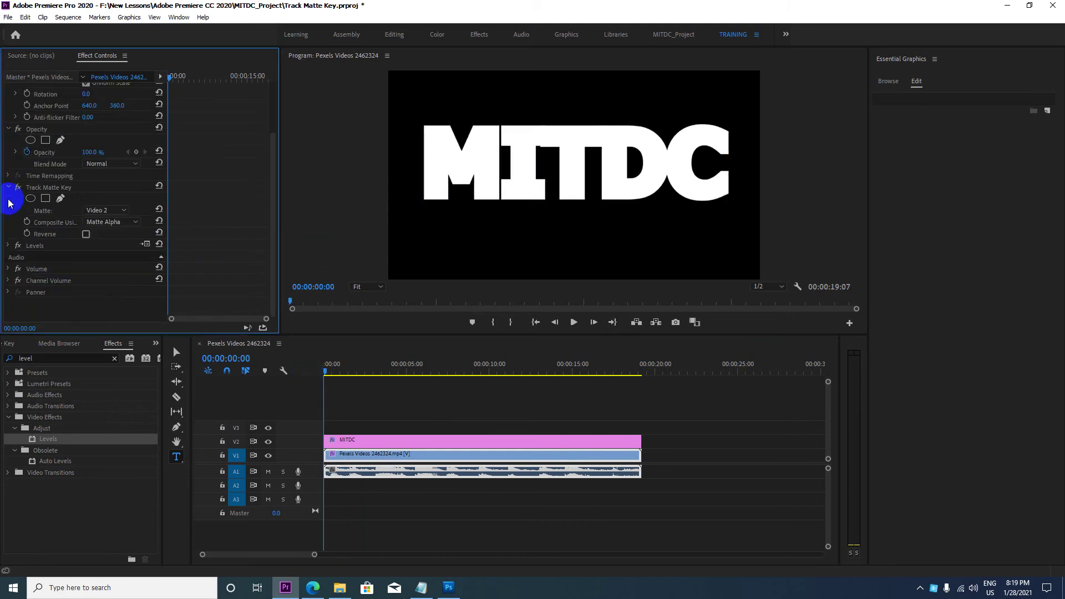
click(9, 188)
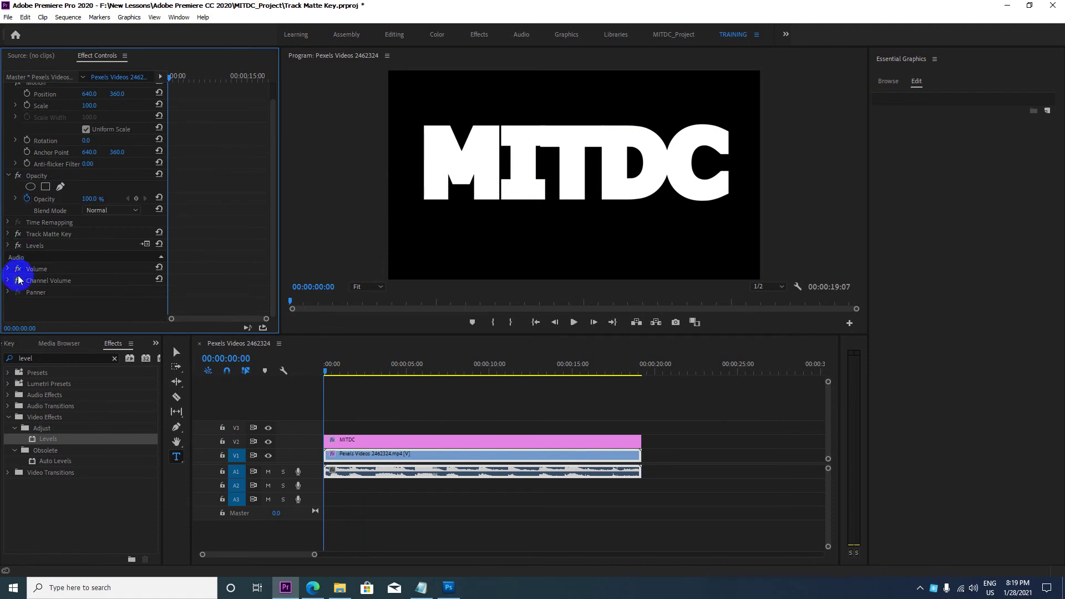
click(39, 235)
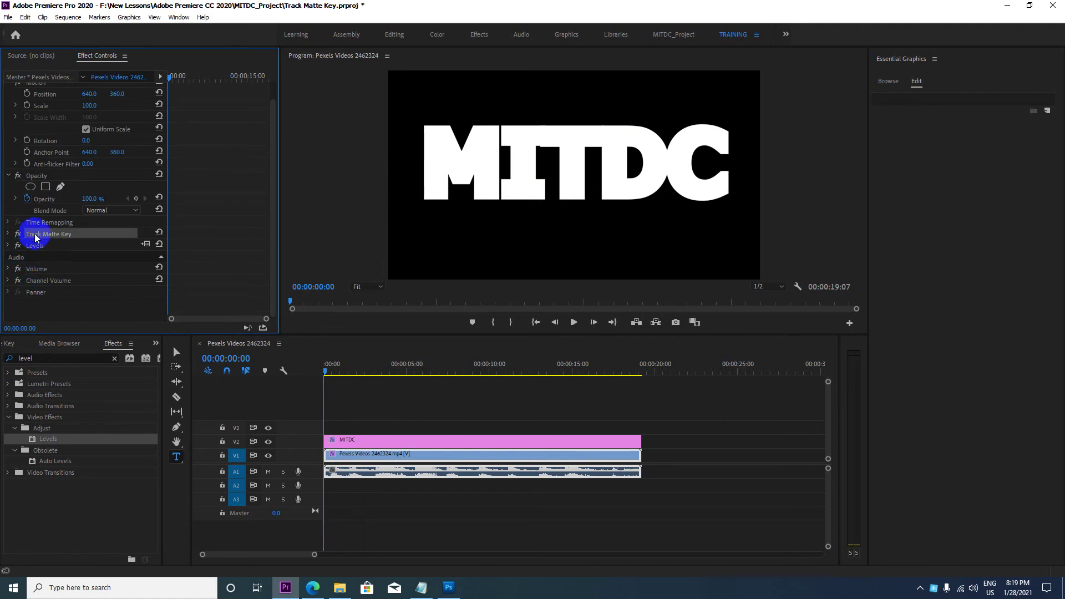
drag(35, 236, 34, 265)
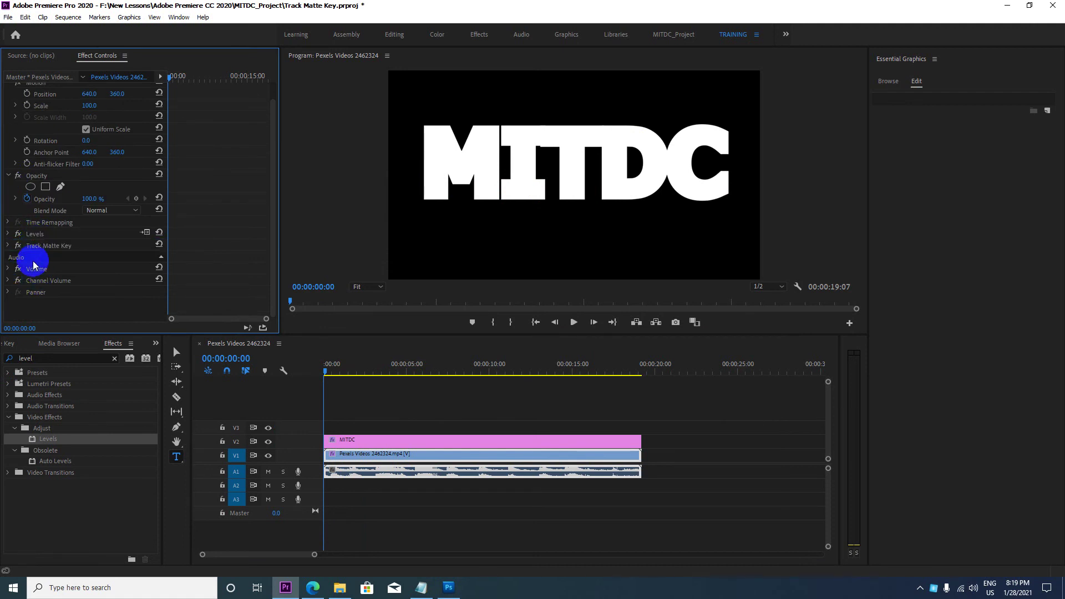
drag(326, 370, 410, 371)
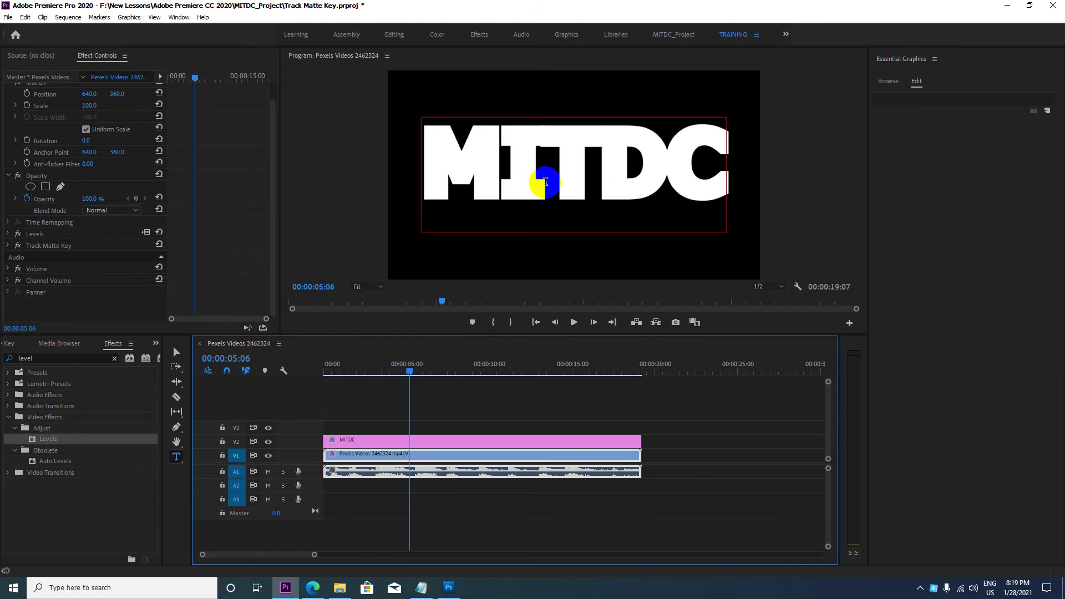
click(35, 234)
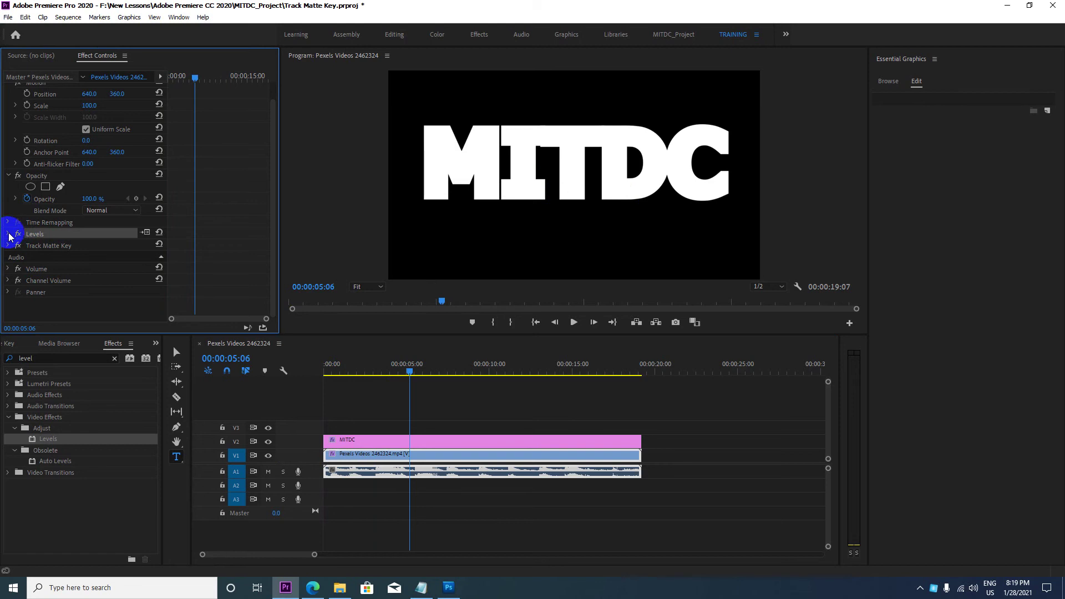
Return Levels to defaults: White Input 255, Black Input 0, and Black Output reset
click(9, 237)
scroll(143, 238, down, 2)
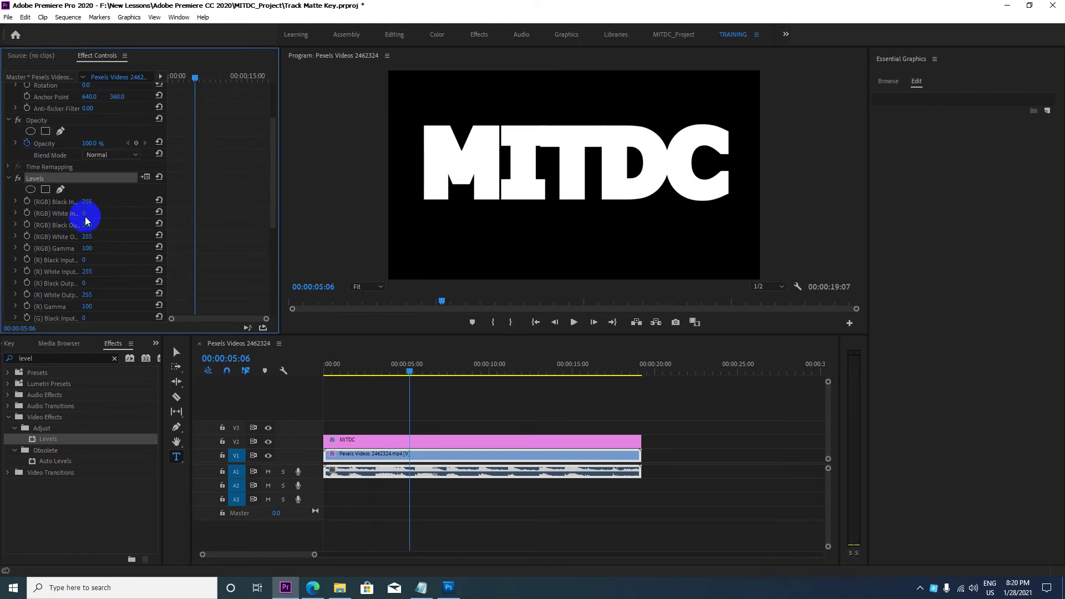
drag(85, 218, 86, 214)
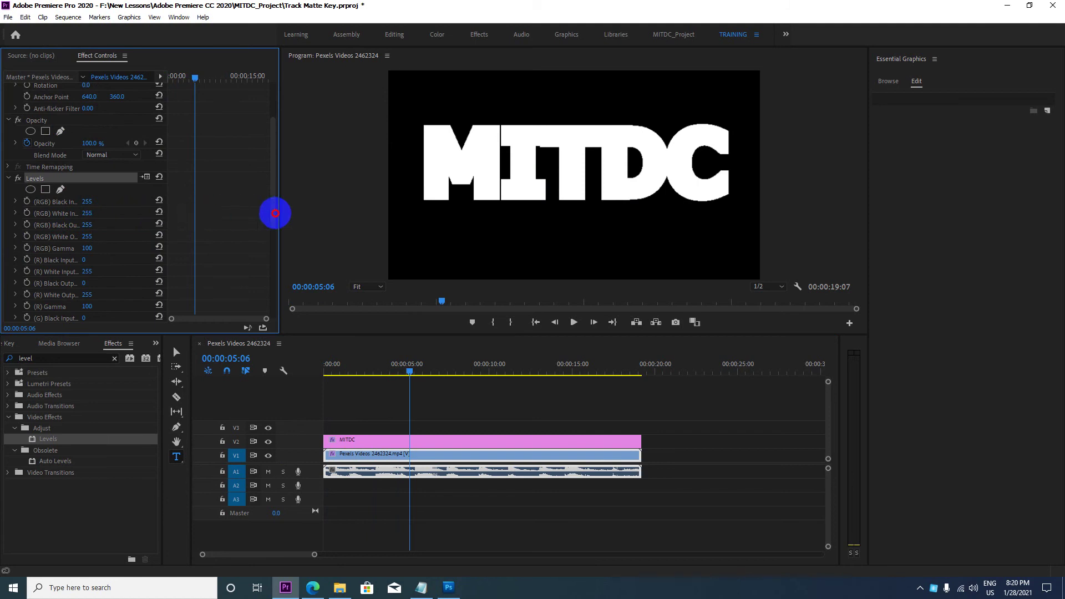
drag(159, 213, 299, 213)
click(396, 370)
drag(396, 371, 404, 371)
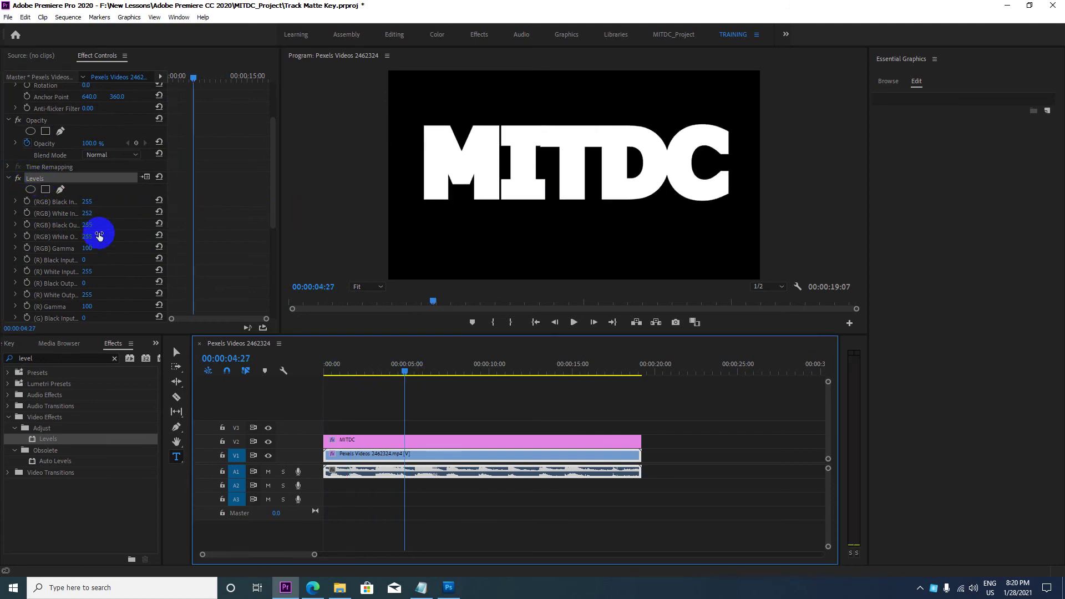
drag(90, 203, 15, 200)
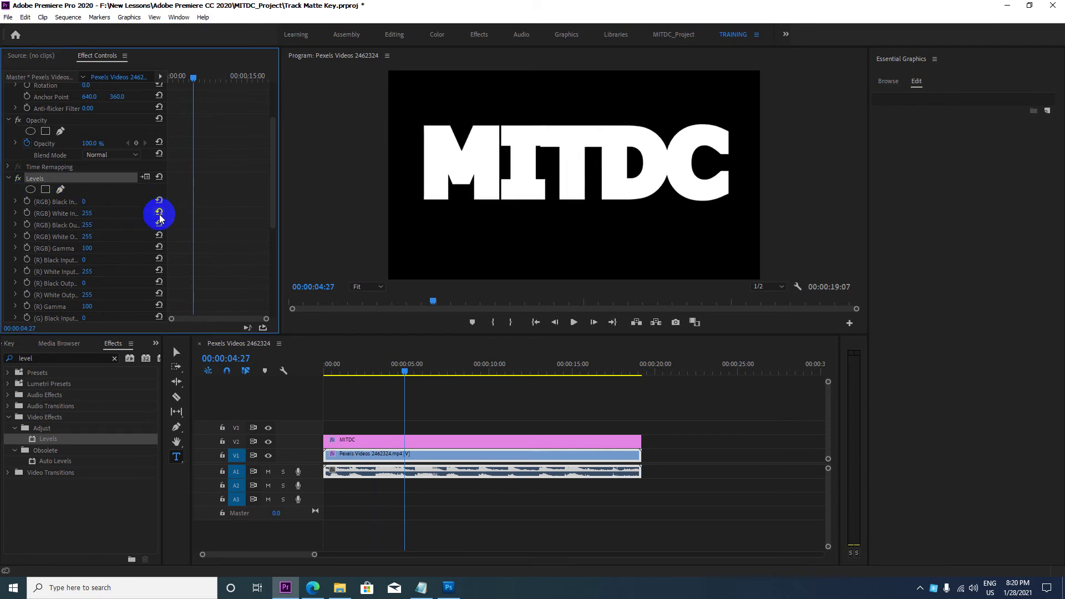
click(160, 224)
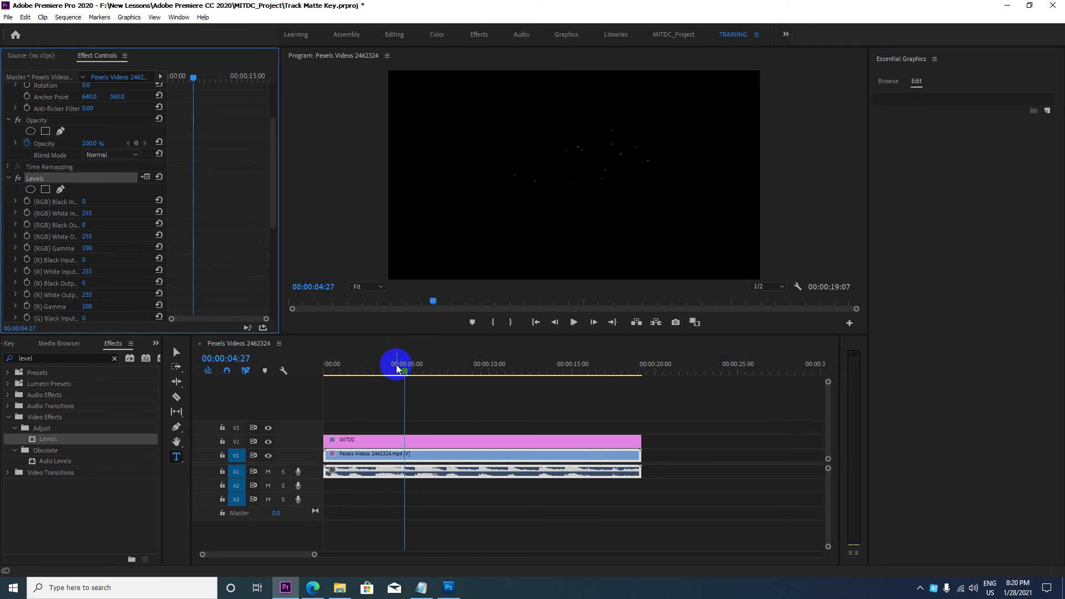
At 00:00:02:10, set Levels RGB White Input to 135 and Gamma to 205, then play back
mouse_move(401, 367)
mouse_down()
mouse_move(451, 370)
mouse_move(313, 369)
mouse_move(409, 368)
mouse_move(350, 368)
mouse_move(383, 365)
mouse_move(362, 366)
mouse_up()
click(611, 157)
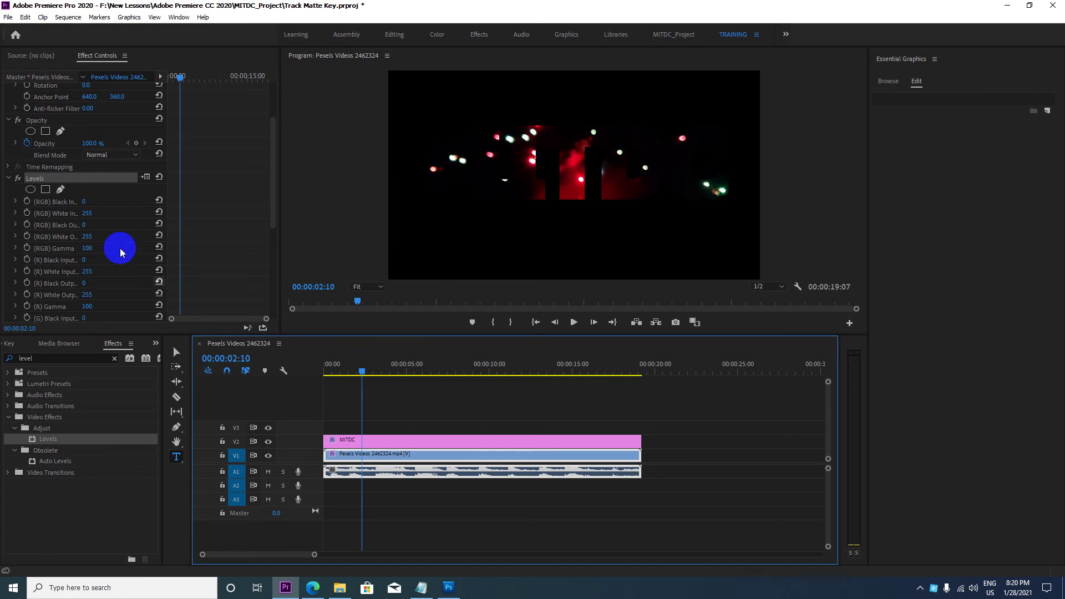
drag(83, 203, 73, 218)
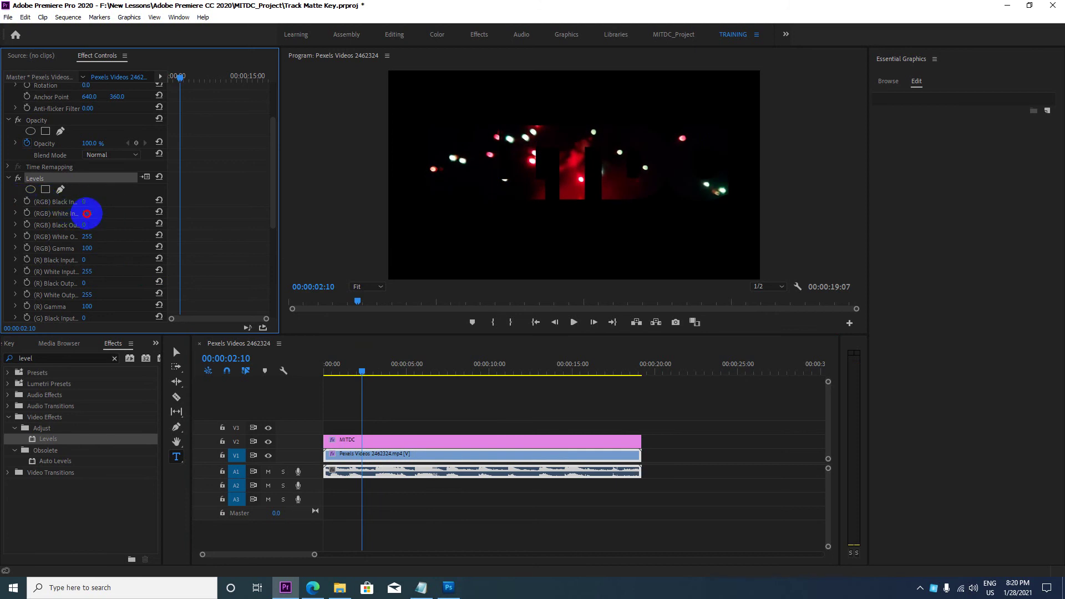
drag(61, 214, 11, 213)
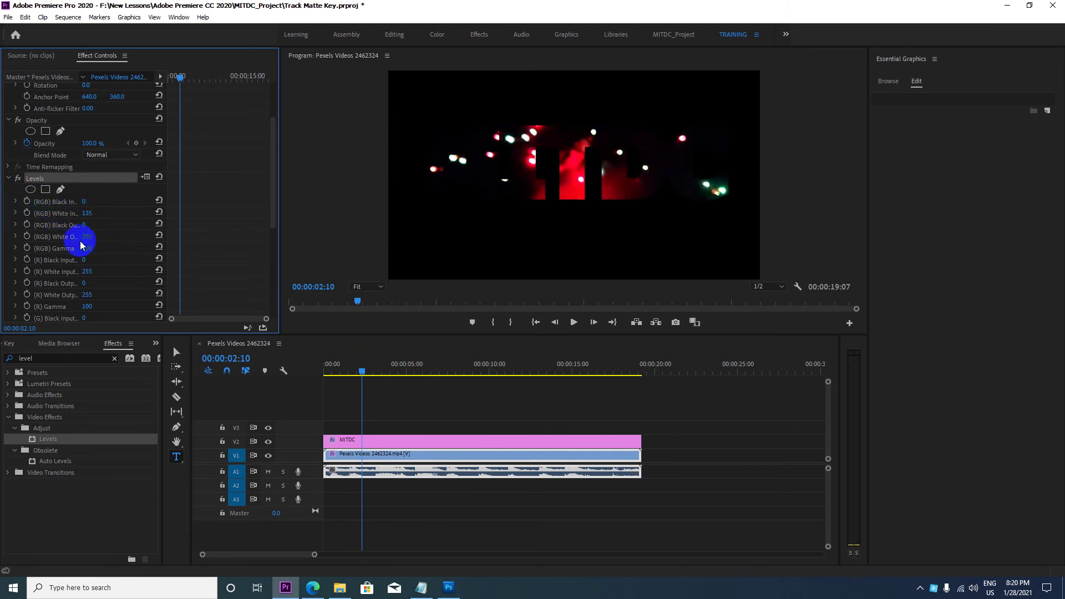
drag(84, 239, 95, 239)
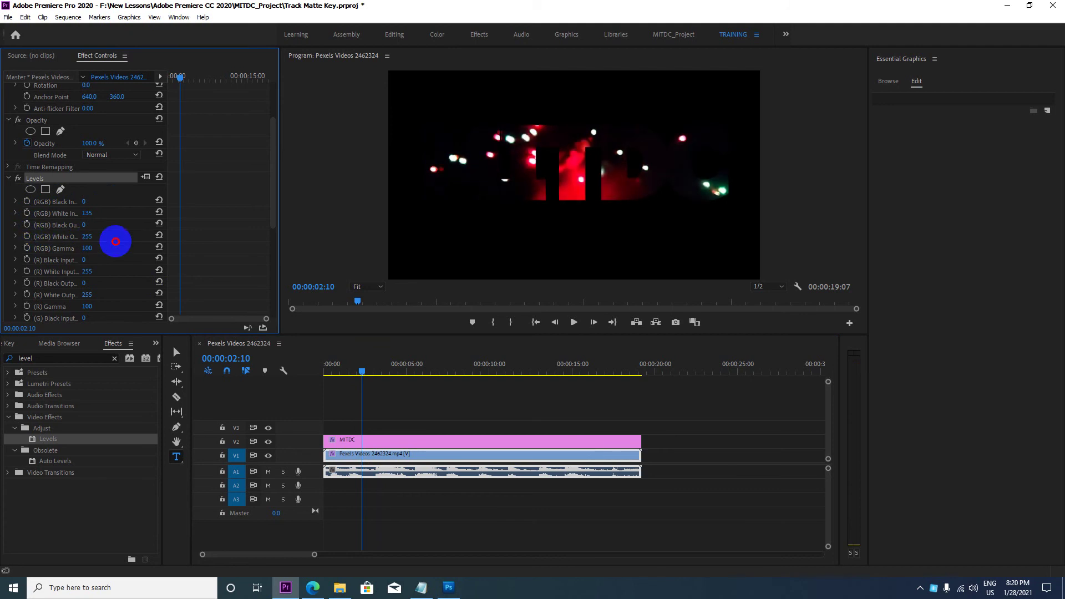
mouse_move(85, 247)
mouse_down()
mouse_move(158, 248)
mouse_move(145, 249)
mouse_up()
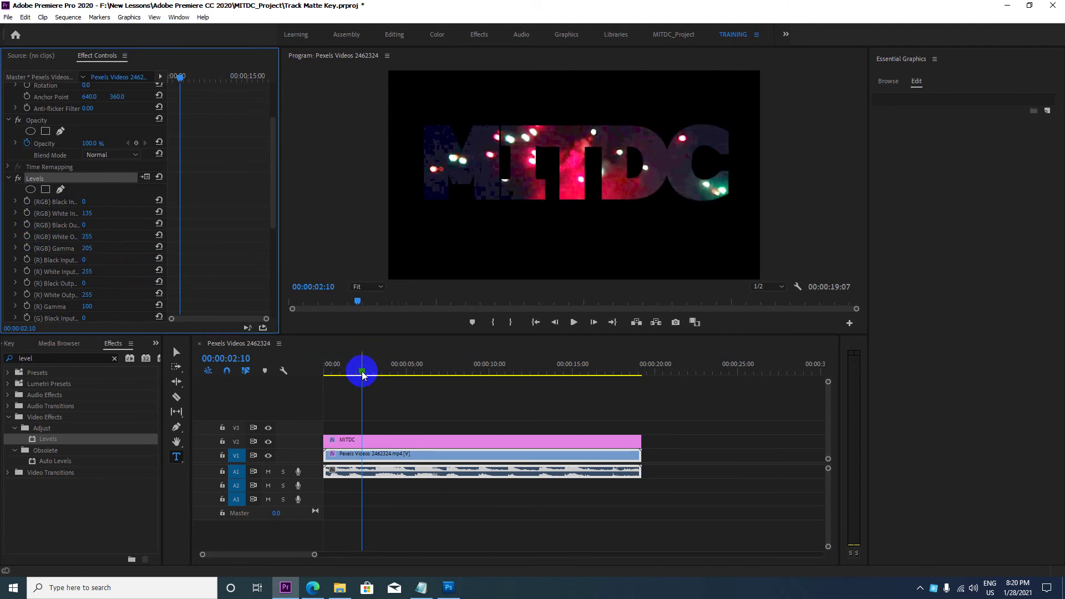
drag(364, 369, 329, 371)
key(space)
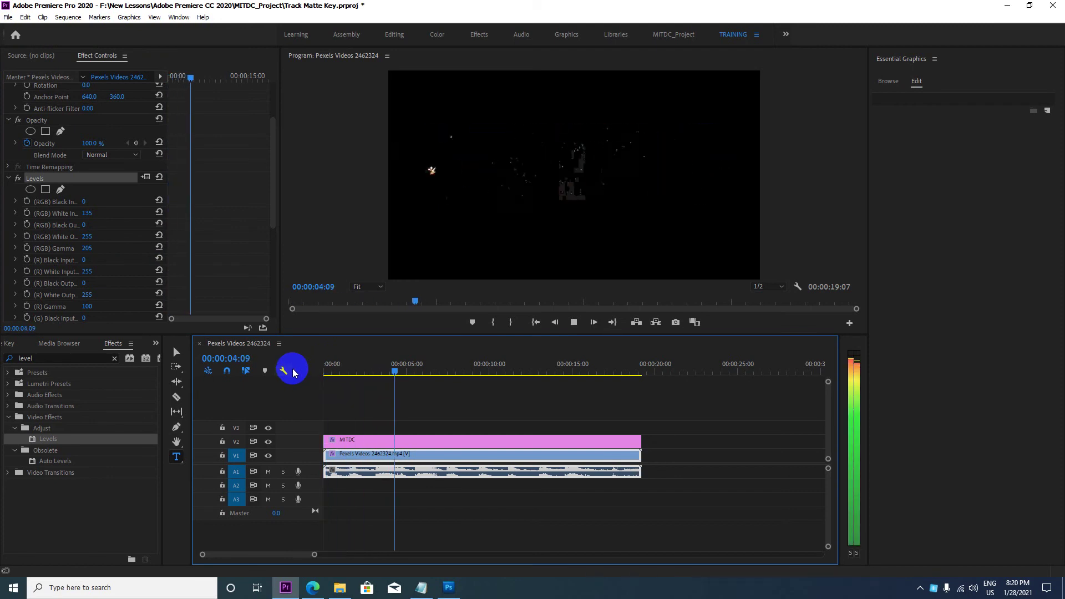
Stop playback and undo the accidental deletion of the V1 video clip
key(space)
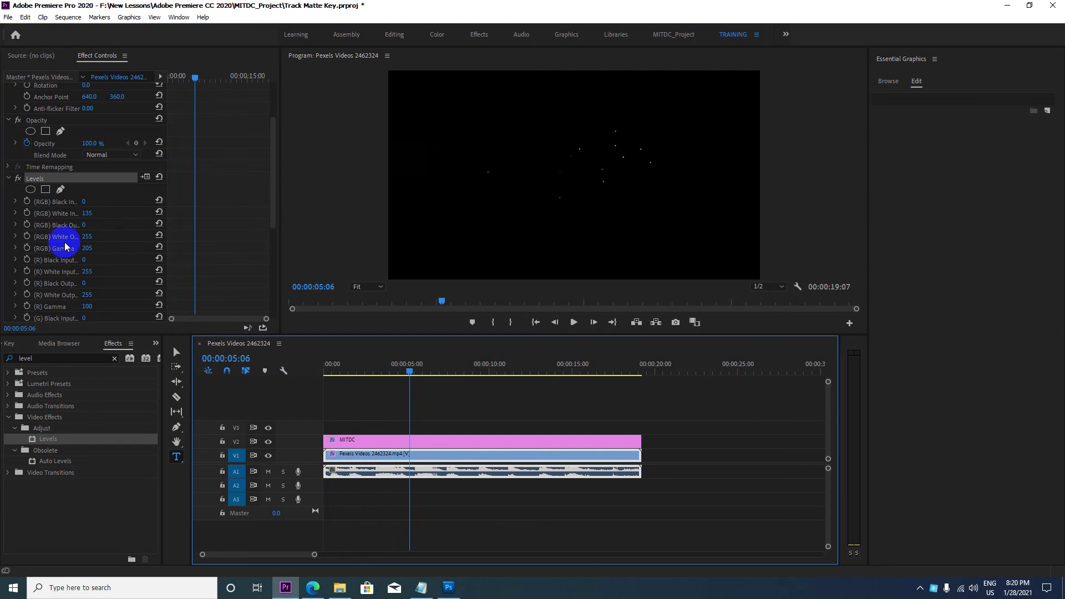
scroll(63, 242, up, 2)
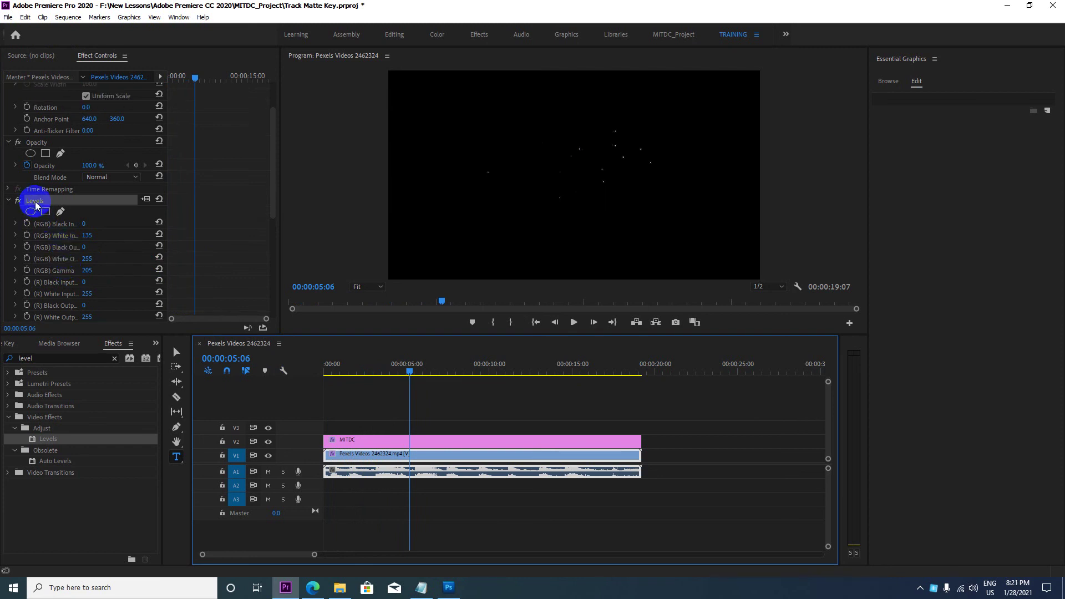
key(Delete)
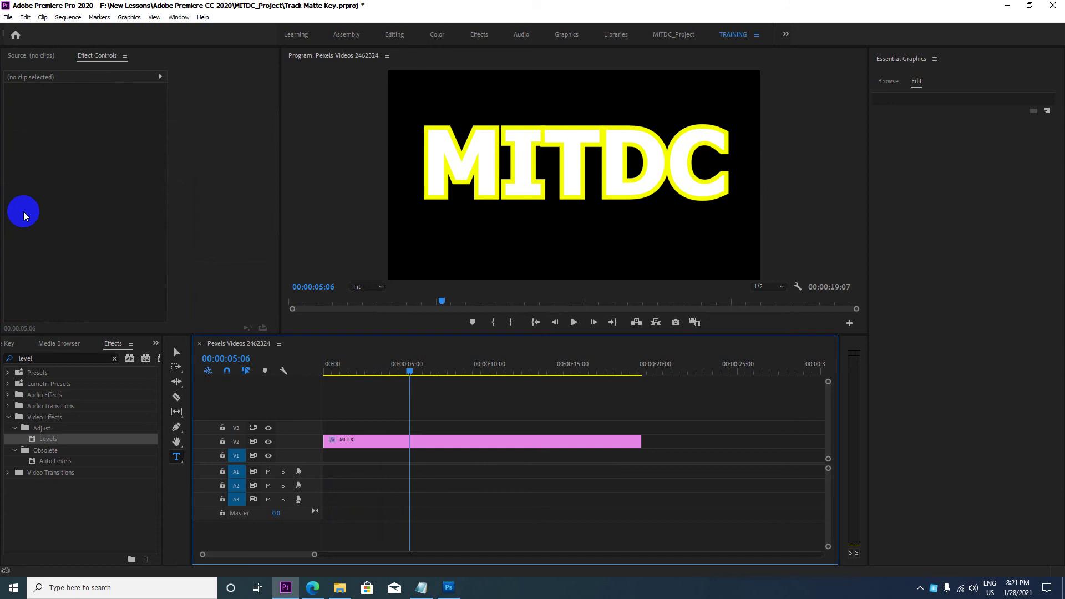
key(ctrl+z)
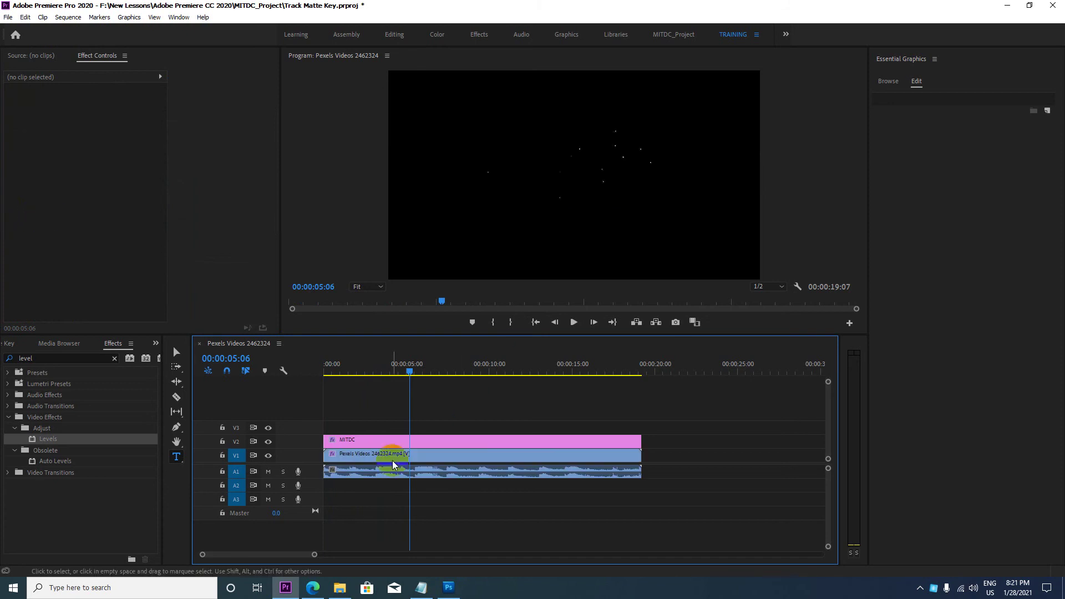
Delete the Levels effect from the V1 clip and play the sequence from the start
click(391, 455)
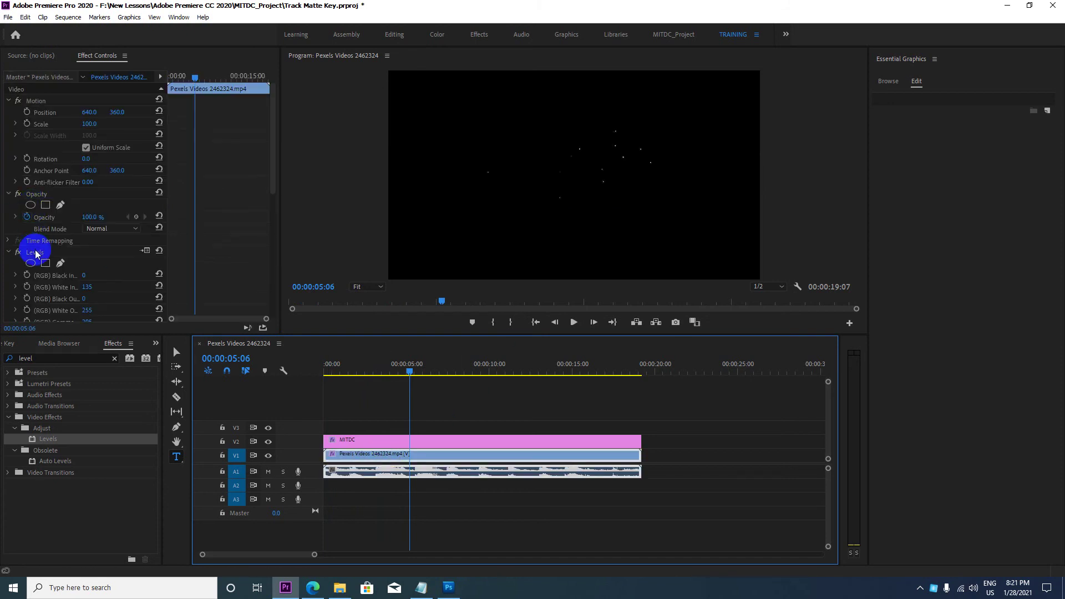
click(35, 252)
key(Delete)
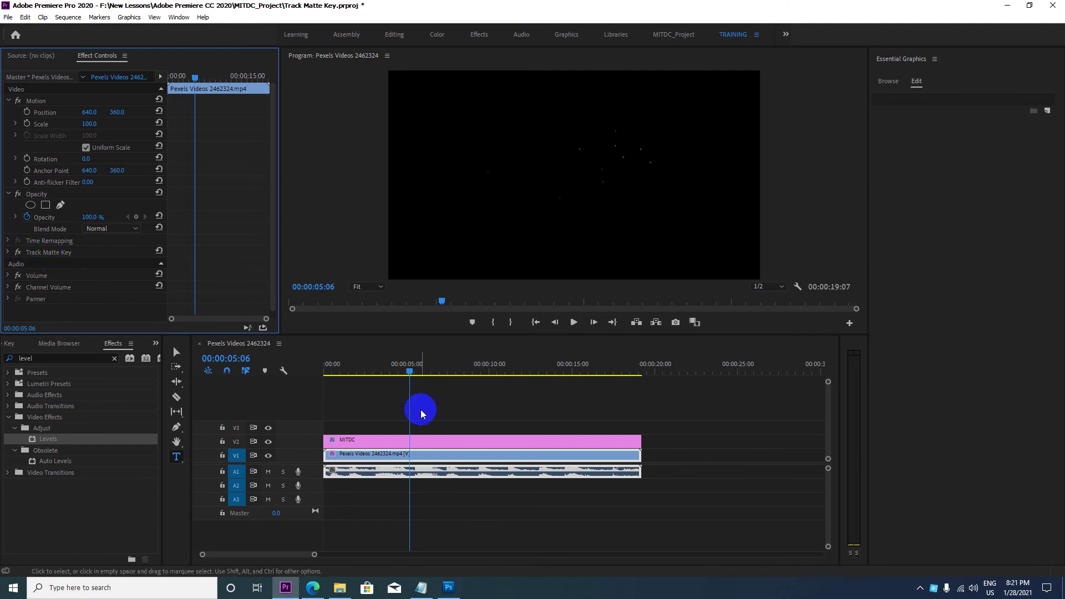
drag(409, 373, 241, 379)
key(space)
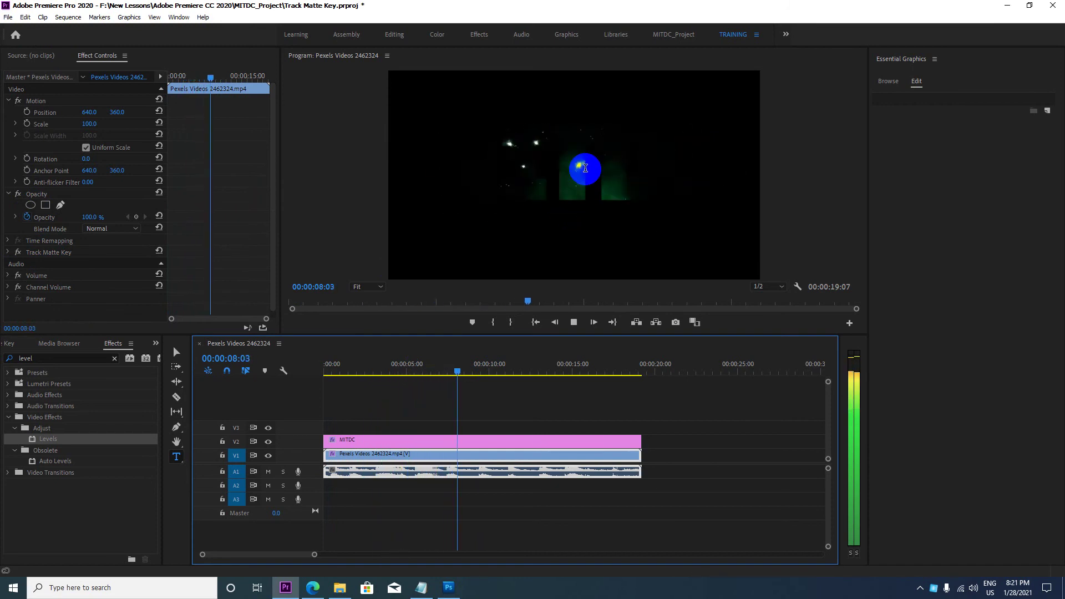
Stop playback near 00:00:08:01, select the MITDC graphic, then minimize Premiere Pro
key(space)
drag(467, 378, 455, 378)
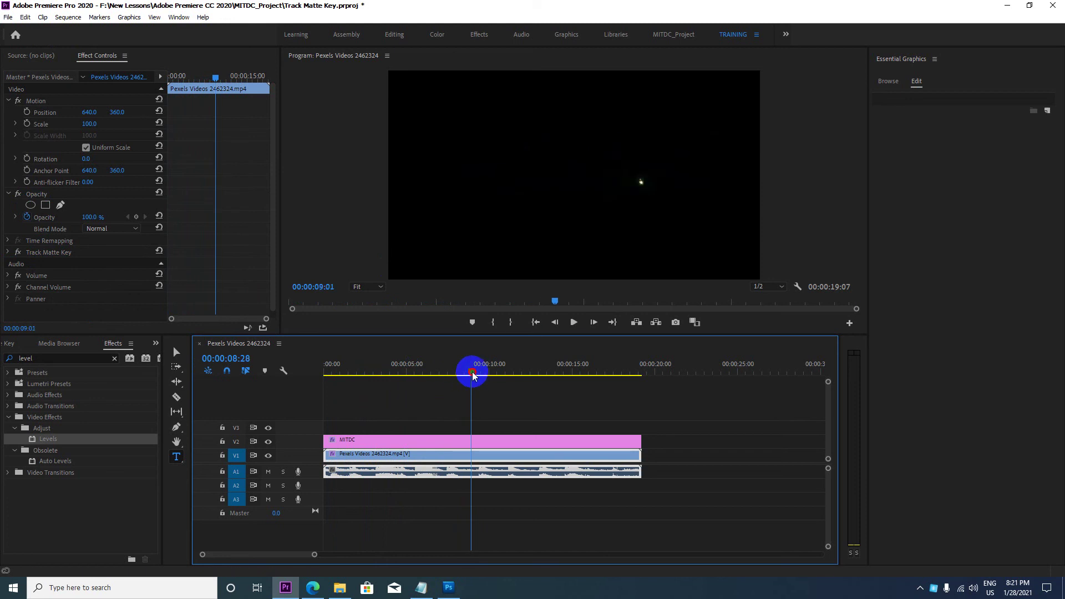
click(551, 203)
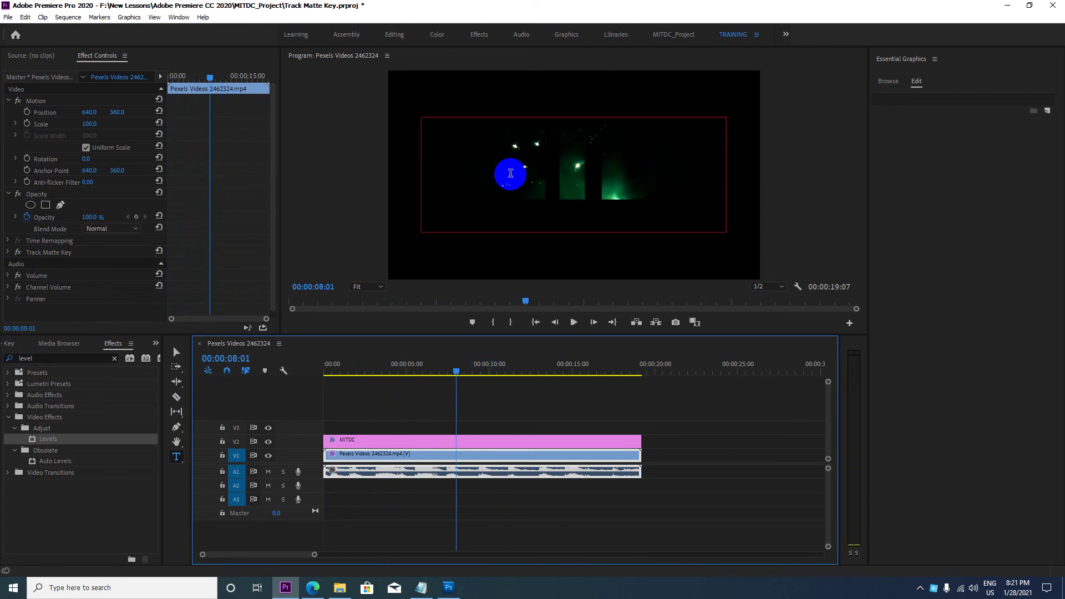
click(1005, 8)
Open the Pexels home page in a new tab and rerun the recent Fancy Background search
click(319, 588)
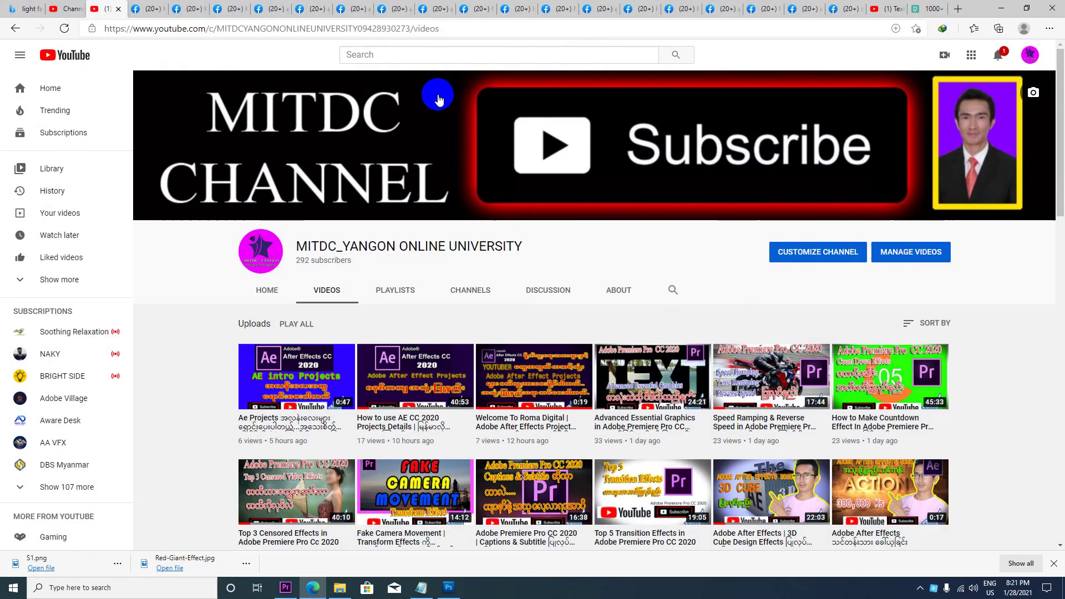
click(922, 8)
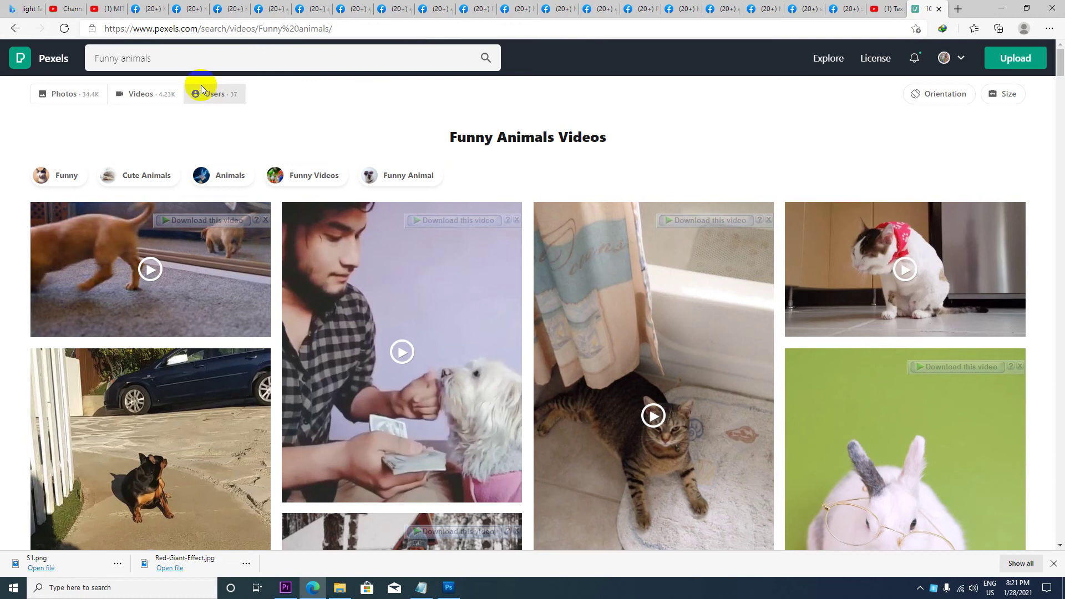
middle_click(49, 58)
click(943, 10)
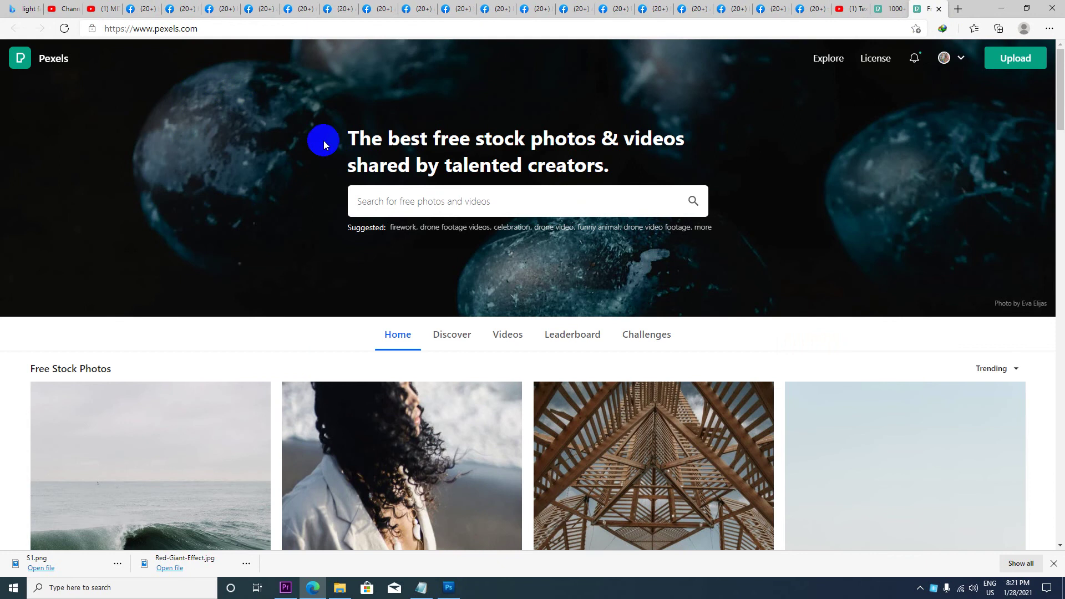
click(388, 199)
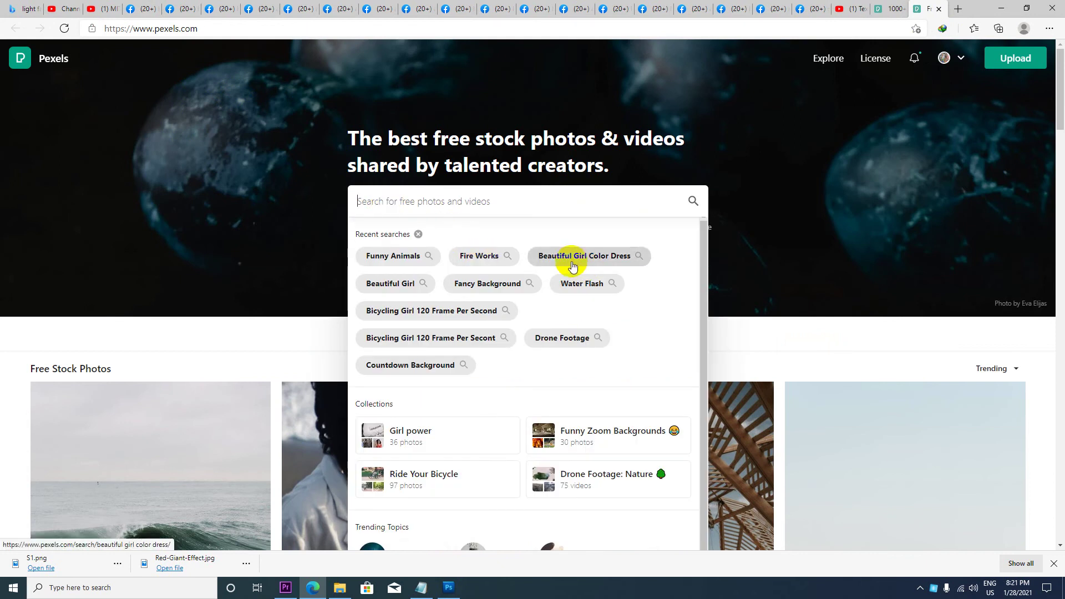
click(493, 289)
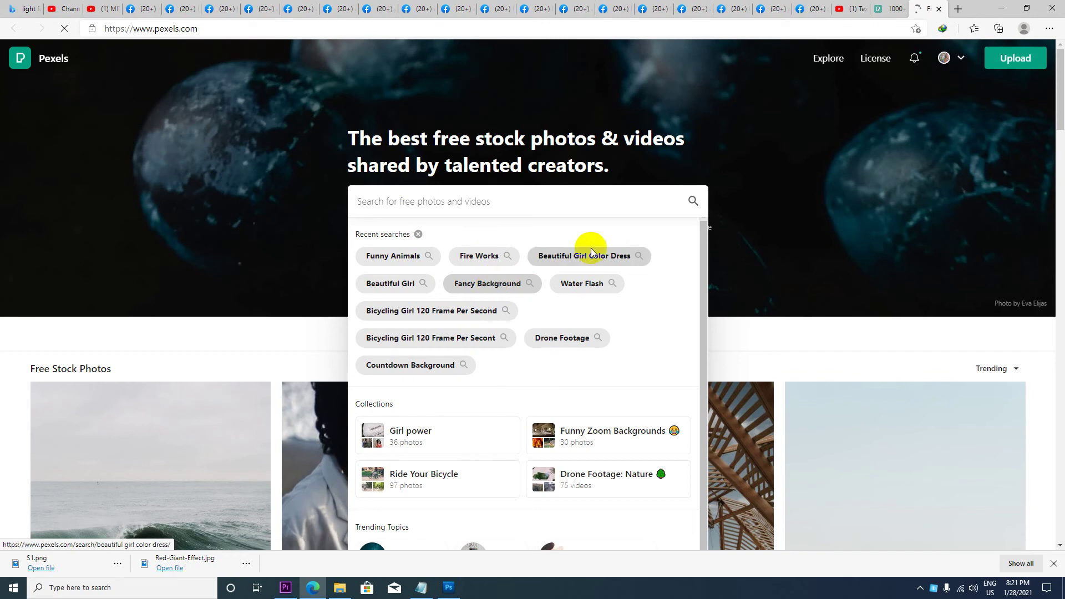
Load the Fancy Background photo results and scroll through them
click(453, 282)
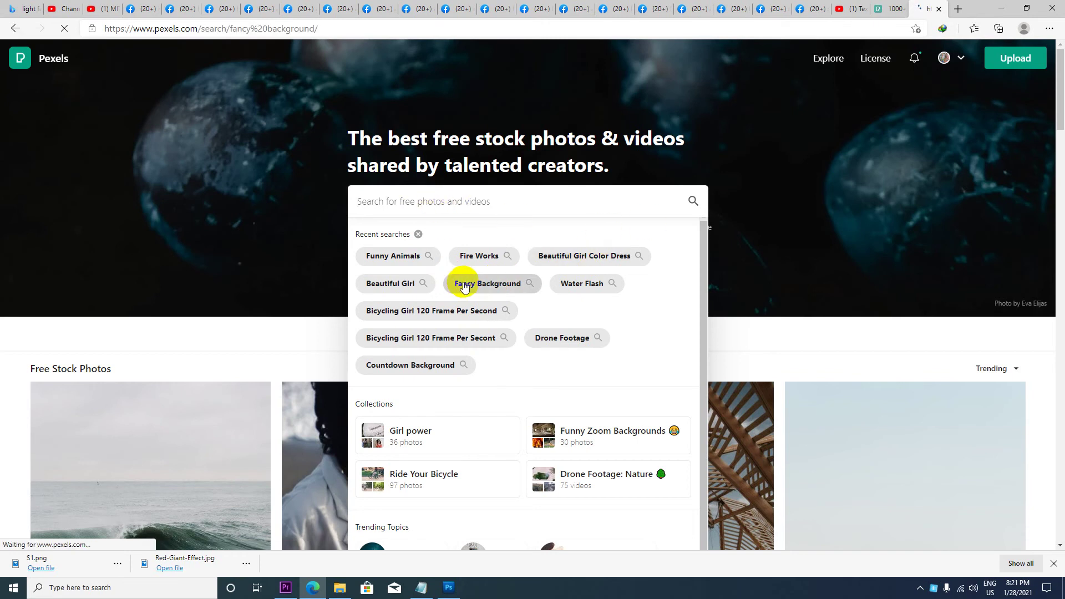
scroll(575, 328, down, 1)
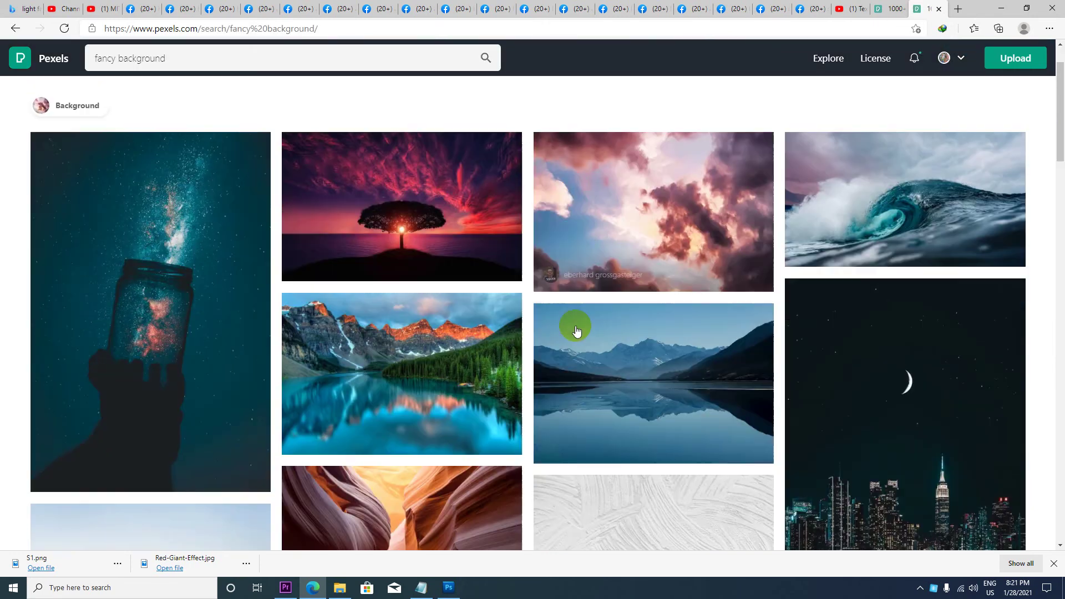
scroll(576, 328, down, 4)
scroll(575, 327, down, 3)
scroll(576, 330, down, 3)
scroll(574, 331, down, 3)
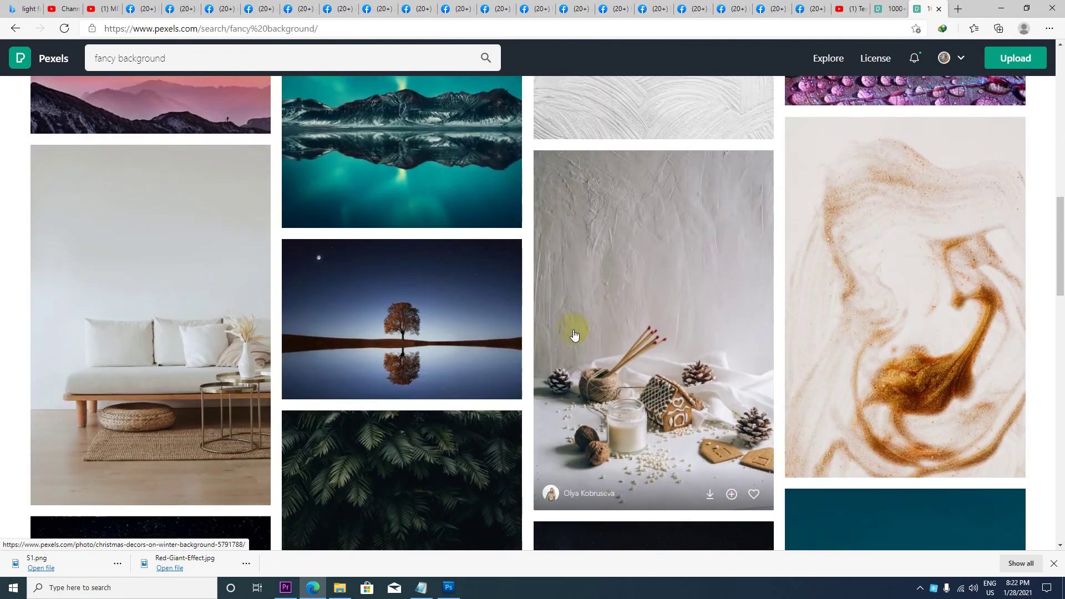
scroll(573, 334, up, 1)
scroll(572, 330, up, 3)
scroll(569, 338, down, 5)
scroll(567, 350, down, 5)
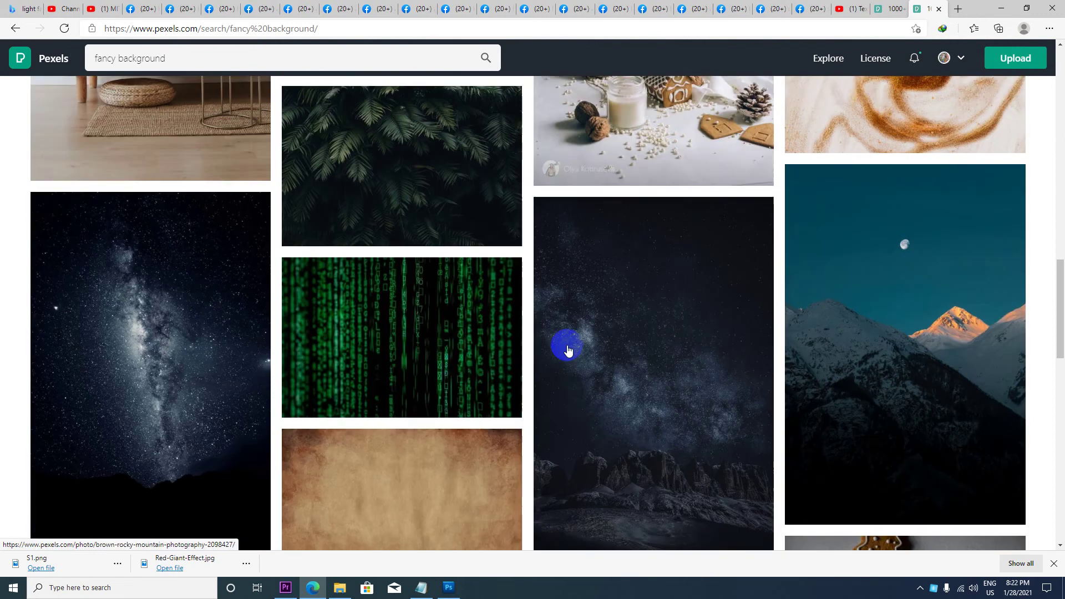
scroll(566, 349, down, 1)
scroll(567, 349, up, 1)
scroll(567, 351, up, 10)
scroll(564, 349, up, 5)
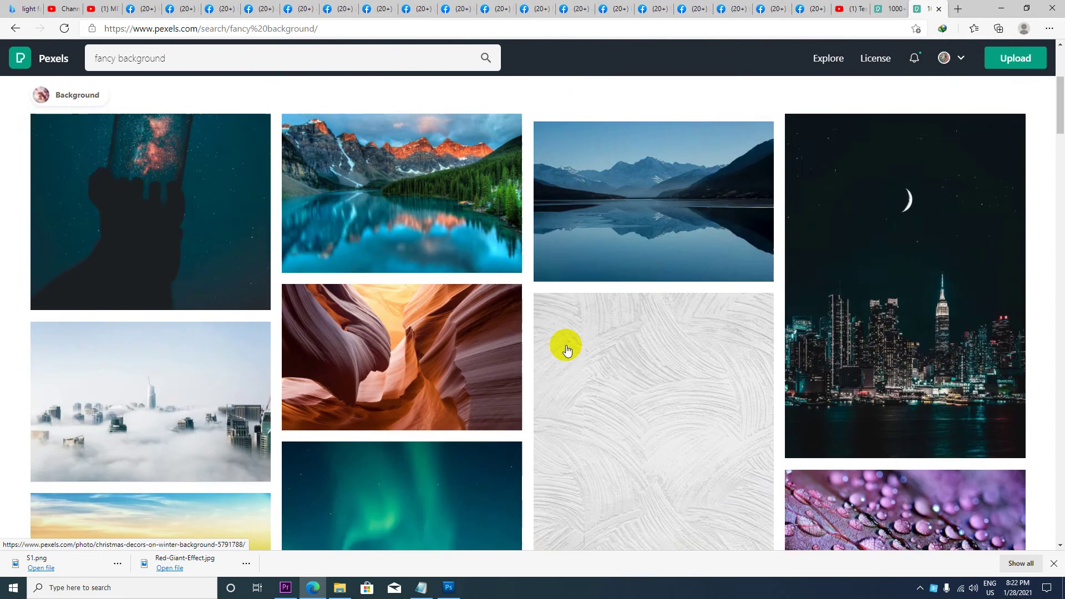
scroll(565, 347, up, 4)
Switch to the Fancy Background video results (about 8.48K clips) and scroll through them
click(416, 281)
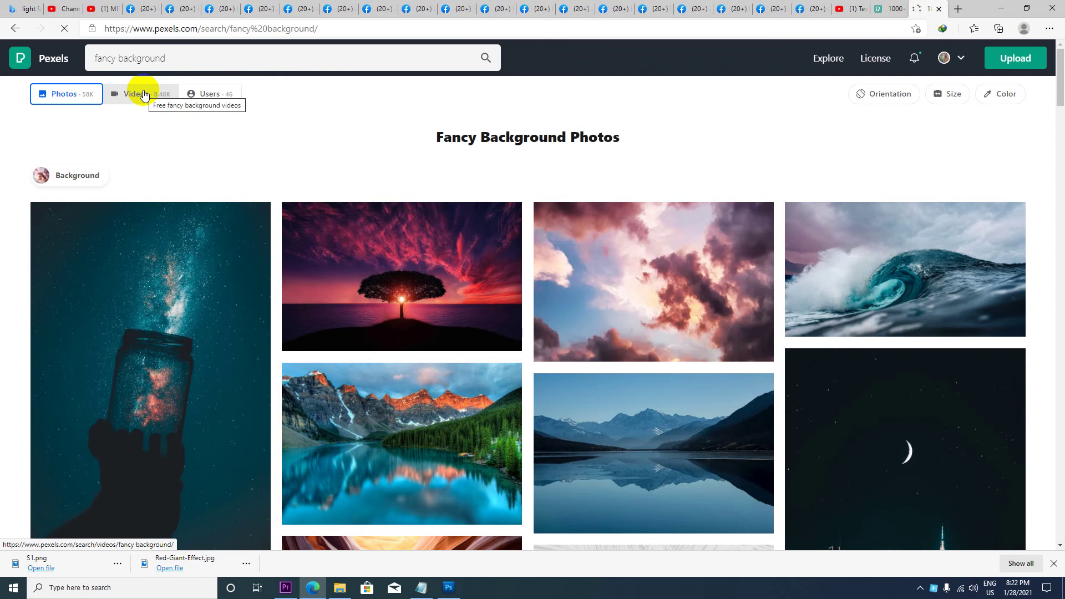
scroll(363, 236, down, 3)
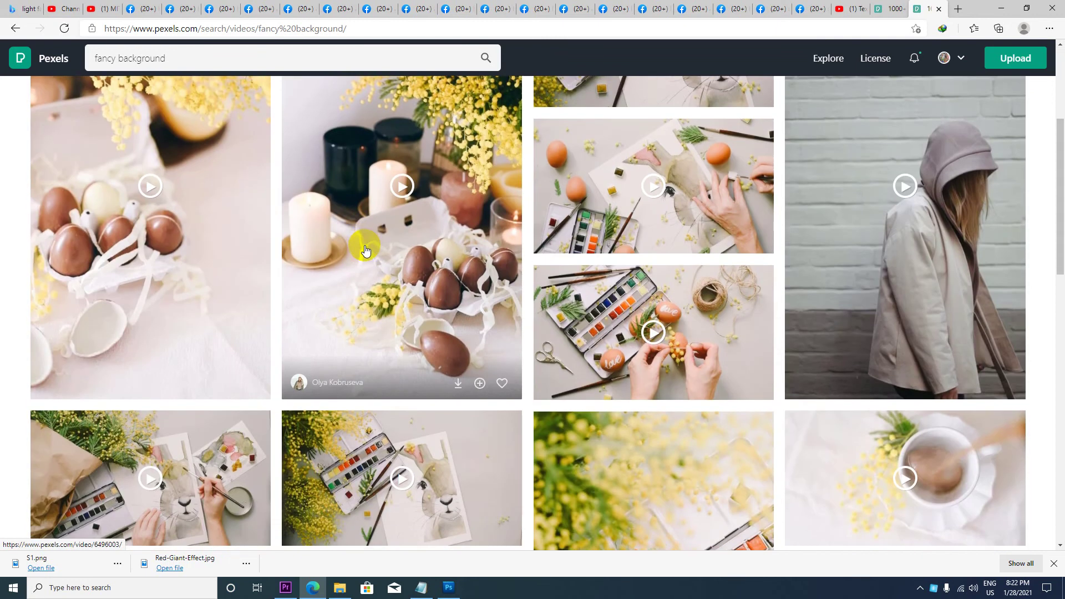
scroll(364, 244, down, 6)
scroll(364, 248, down, 5)
scroll(365, 247, down, 3)
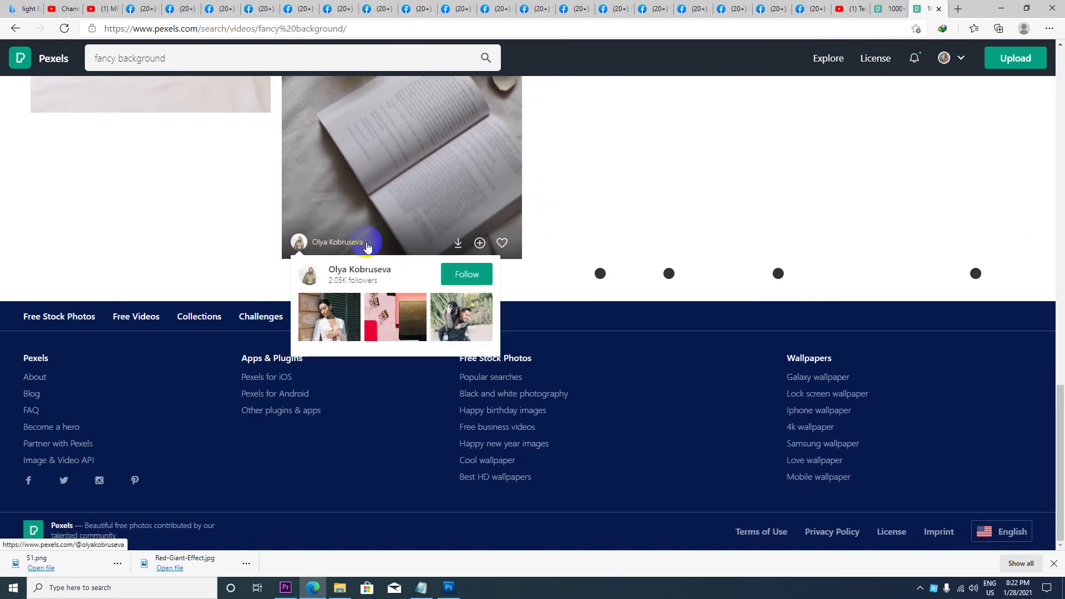
scroll(363, 244, up, 12)
scroll(357, 233, up, 2)
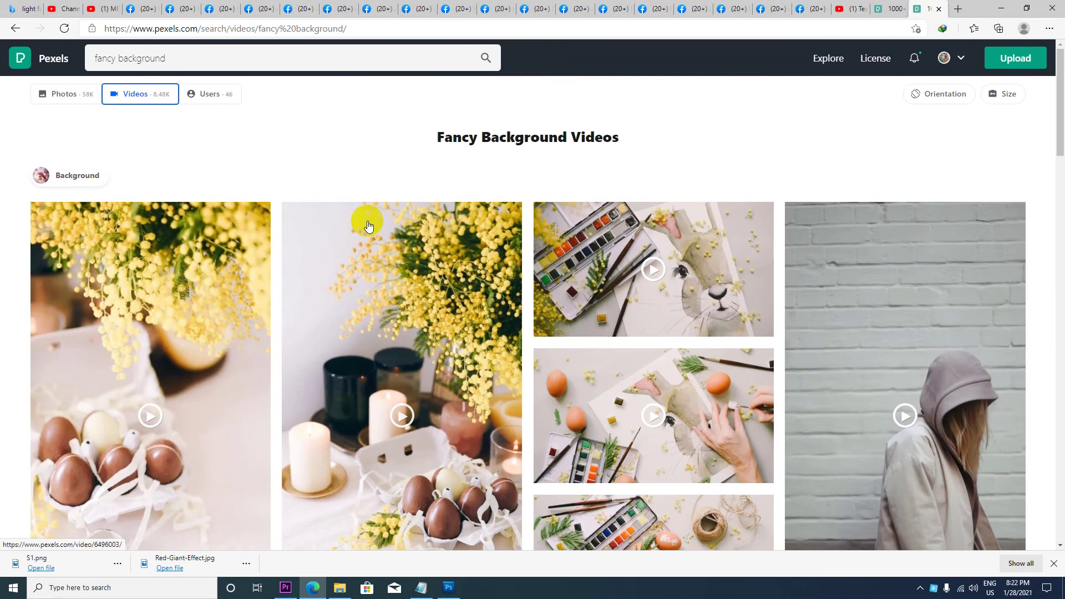
scroll(515, 262, down, 1)
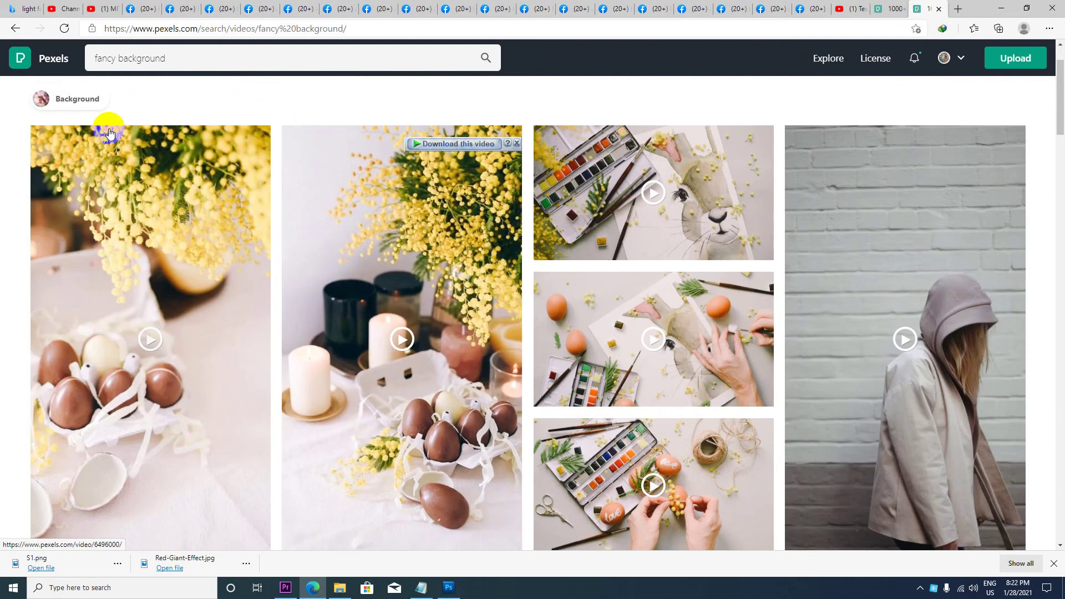
scroll(269, 212, down, 2)
scroll(273, 208, down, 4)
scroll(273, 209, down, 1)
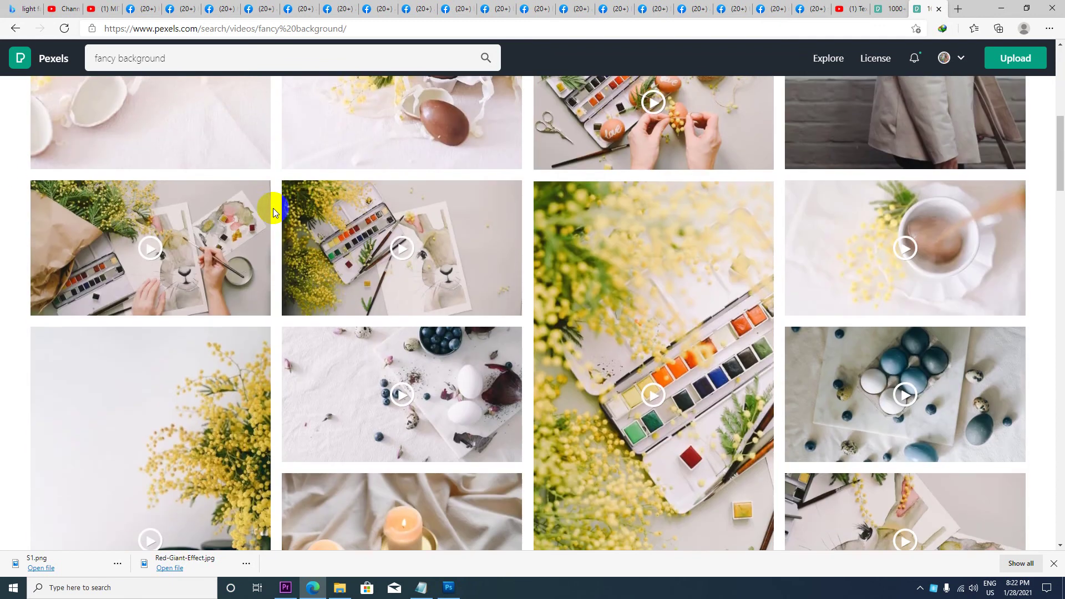
scroll(274, 213, down, 3)
scroll(273, 207, down, 5)
scroll(273, 208, down, 2)
scroll(261, 202, up, 16)
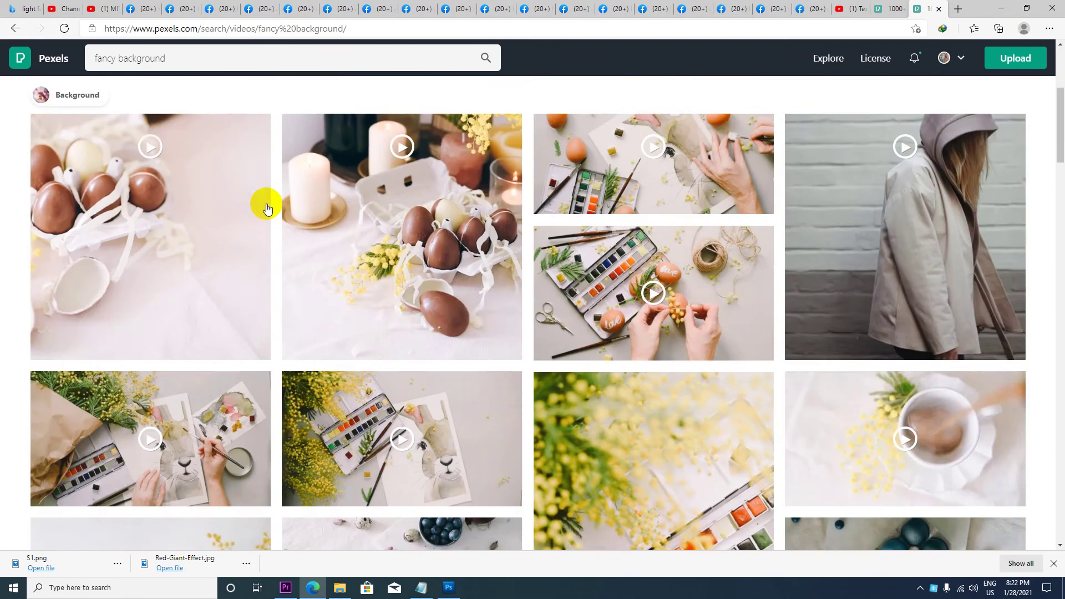
scroll(254, 178, up, 2)
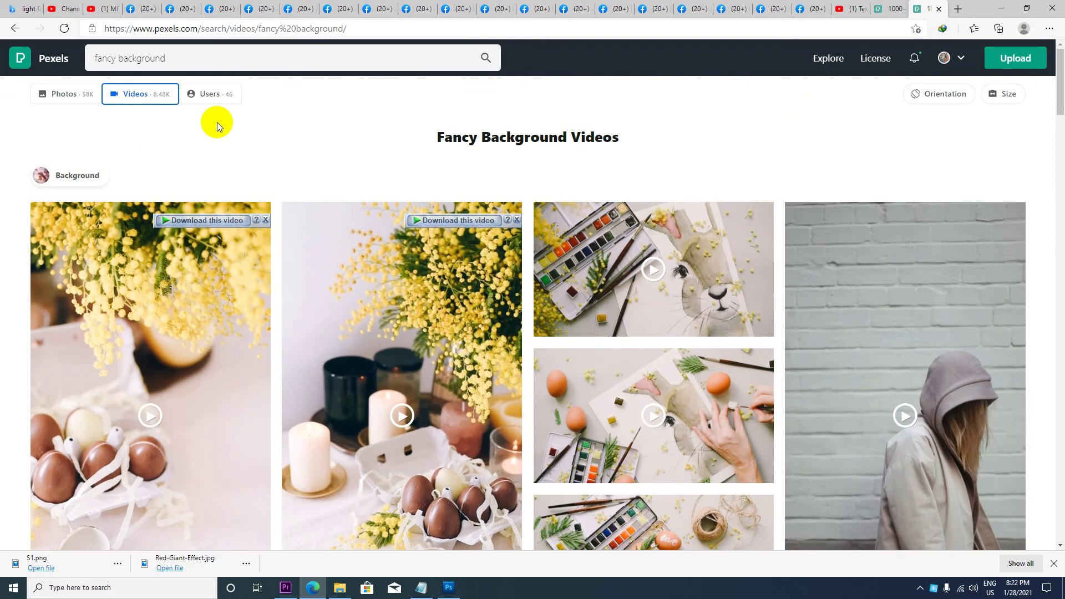
Revise the search to fancy background videos and scroll down until The Autumn Colors Of The Forest appears
click(181, 58)
text(Videos)
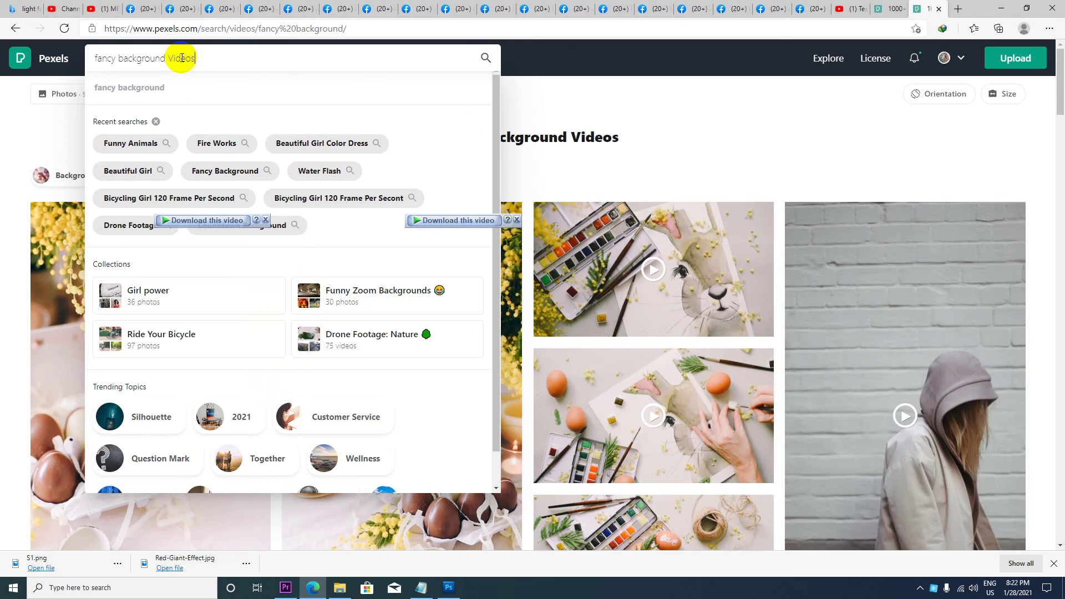
key(Return)
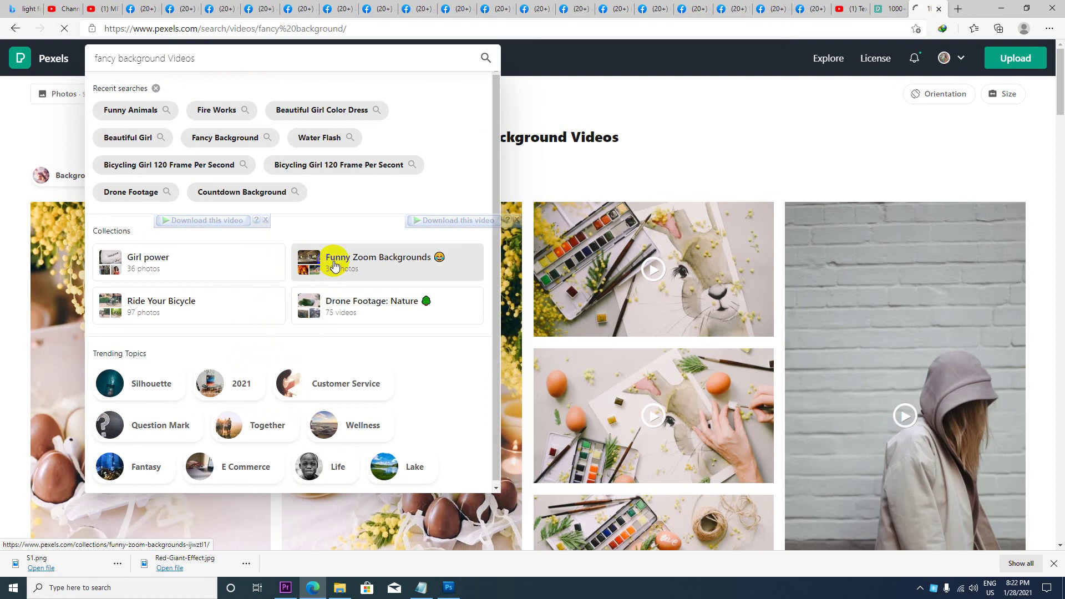
scroll(341, 293, down, 5)
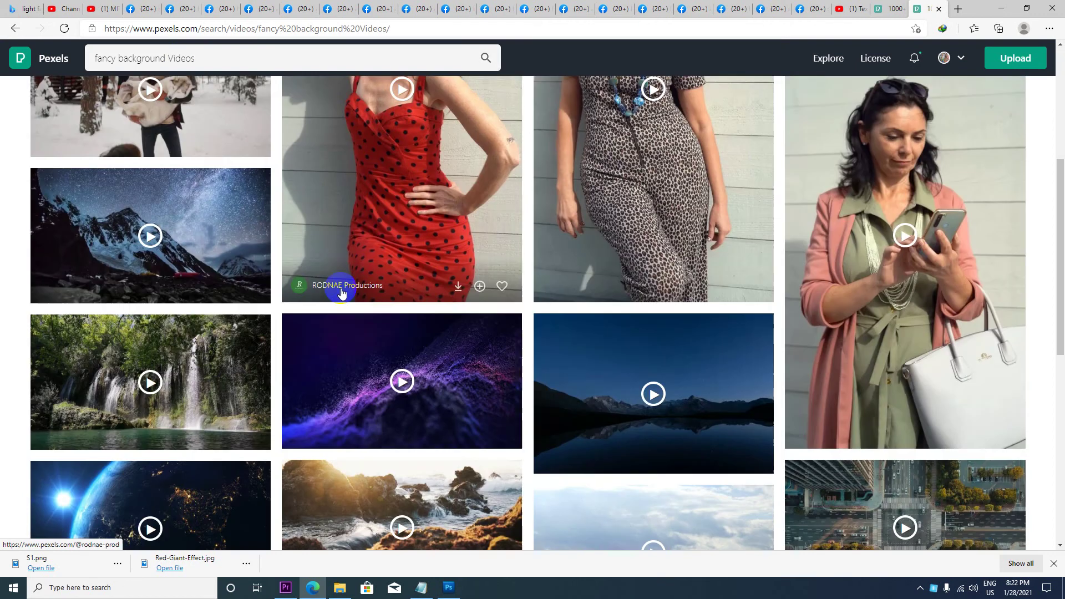
scroll(341, 293, down, 2)
scroll(345, 290, down, 3)
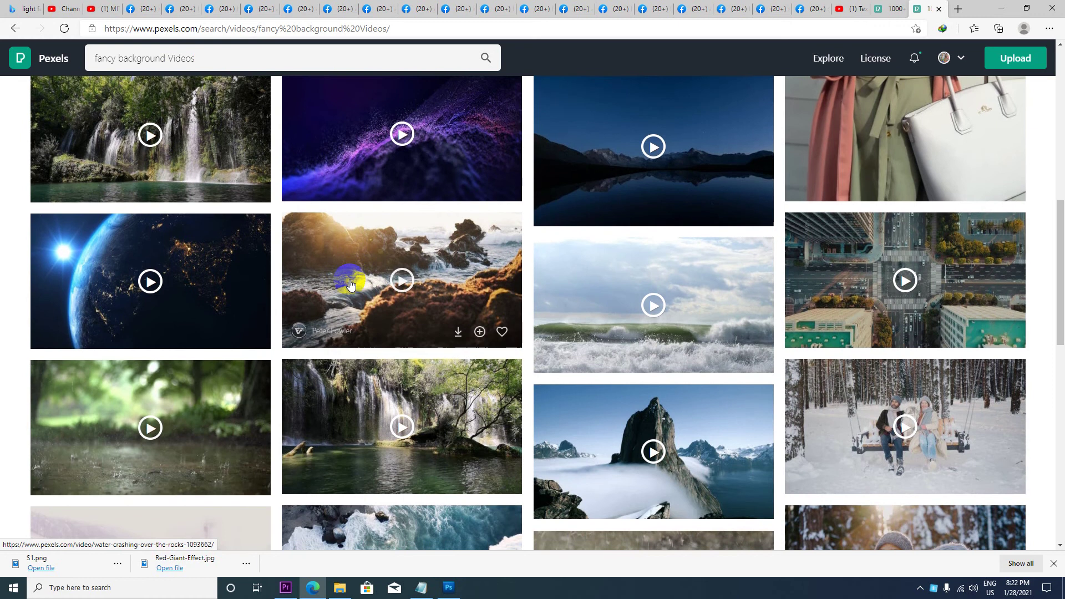
scroll(350, 284, down, 2)
scroll(351, 284, down, 3)
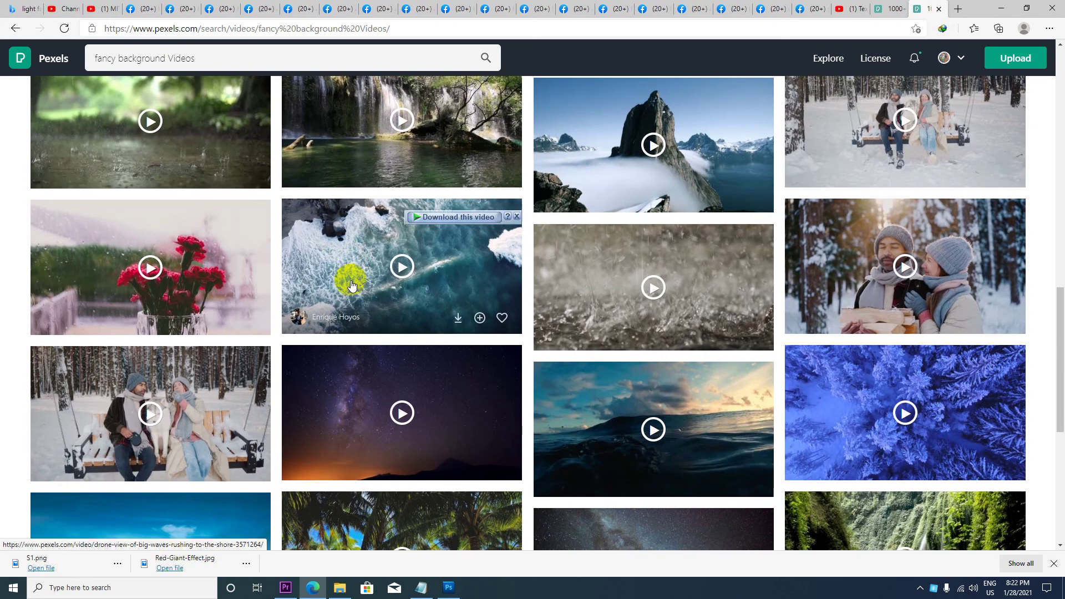
scroll(351, 284, down, 2)
scroll(351, 284, down, 3)
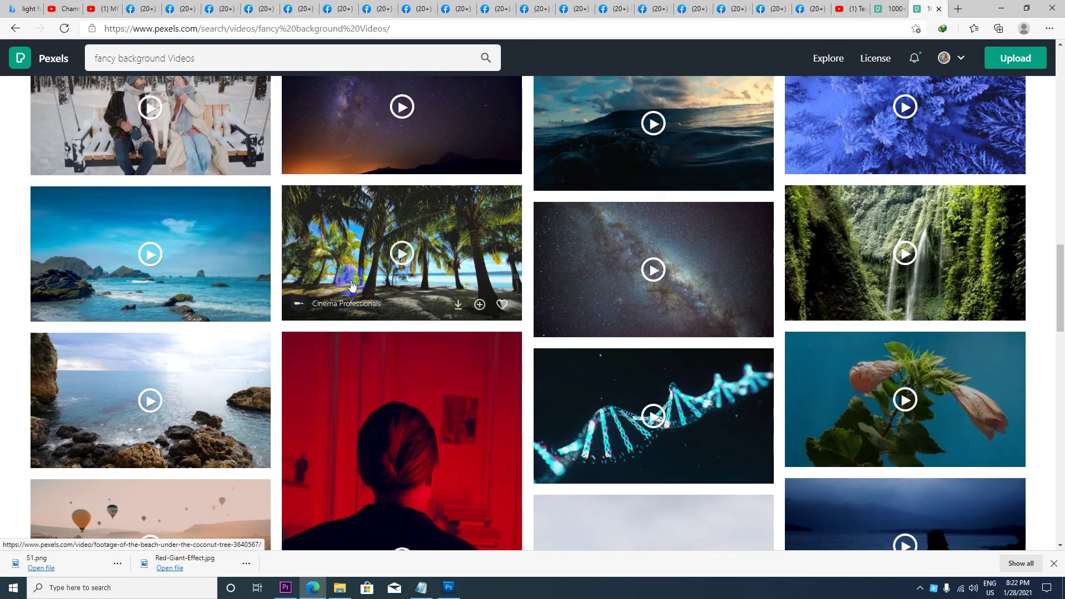
scroll(351, 284, down, 3)
scroll(350, 284, down, 3)
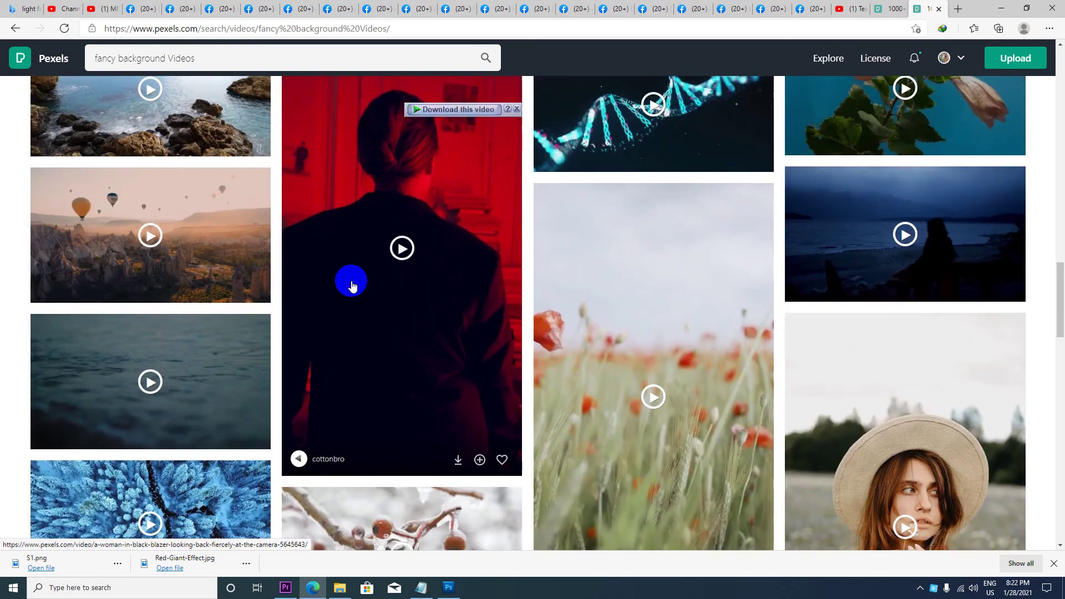
scroll(351, 286, down, 3)
scroll(351, 286, down, 2)
scroll(351, 286, down, 2)
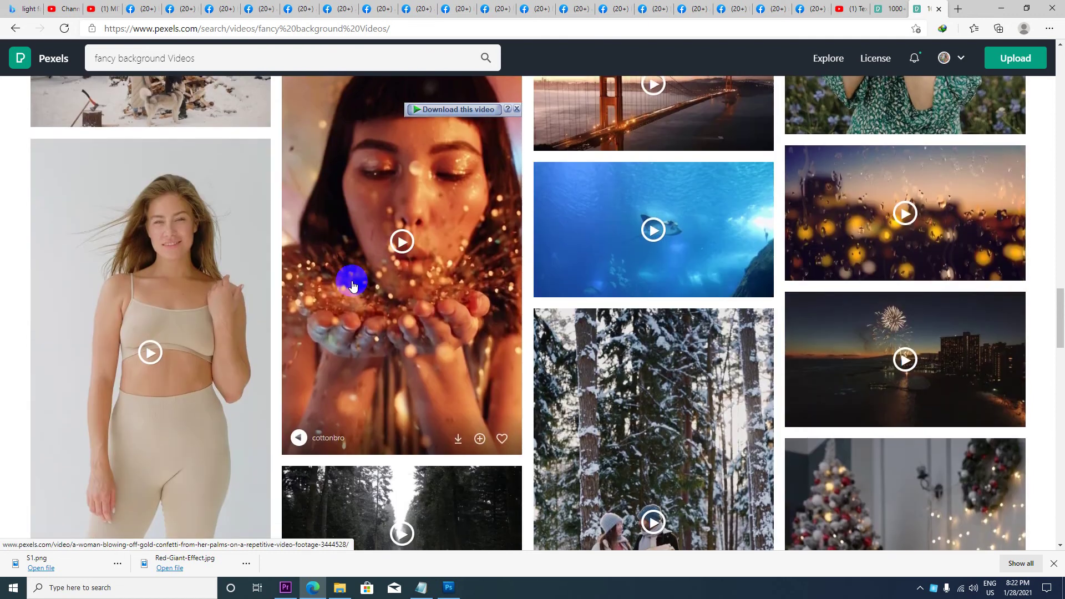
scroll(351, 286, down, 3)
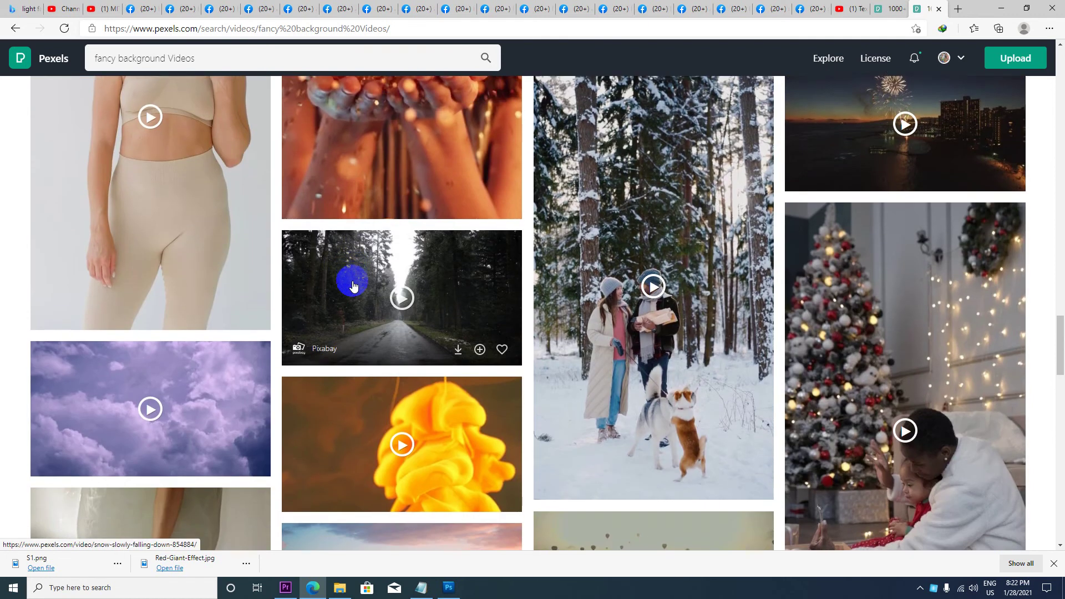
scroll(351, 285, down, 1)
scroll(353, 285, down, 1)
scroll(352, 284, down, 1)
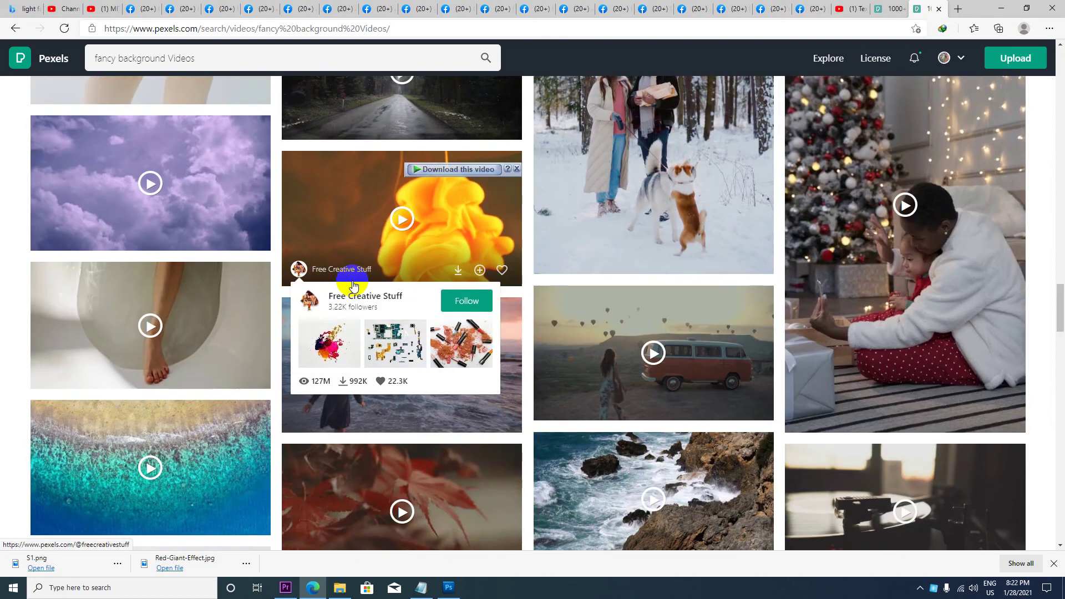
scroll(353, 284, down, 2)
scroll(352, 285, down, 2)
scroll(353, 285, down, 1)
scroll(353, 284, down, 1)
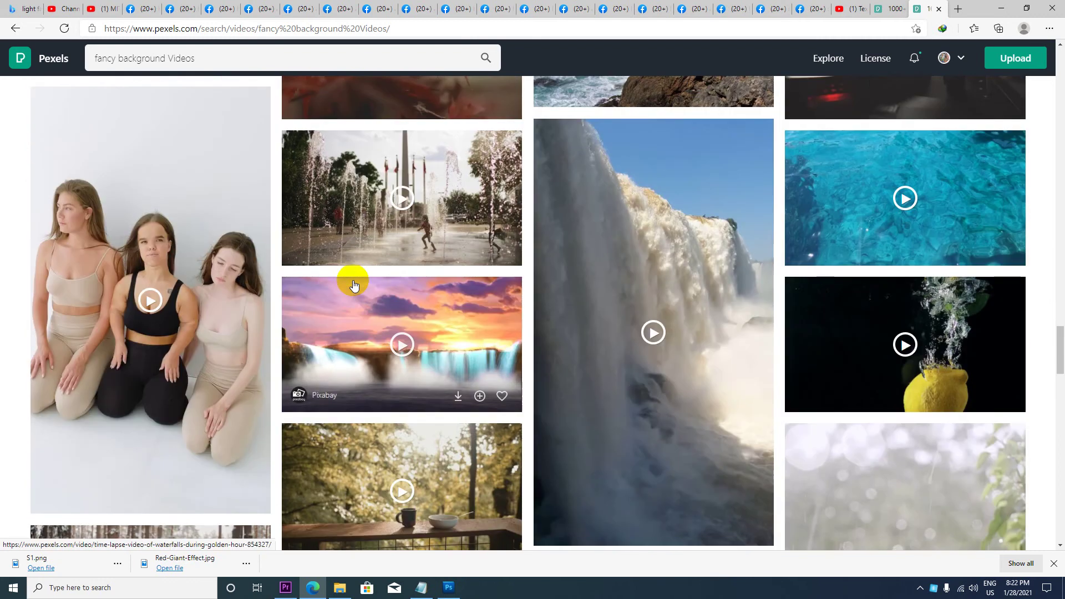
scroll(352, 284, down, 1)
scroll(384, 327, down, 3)
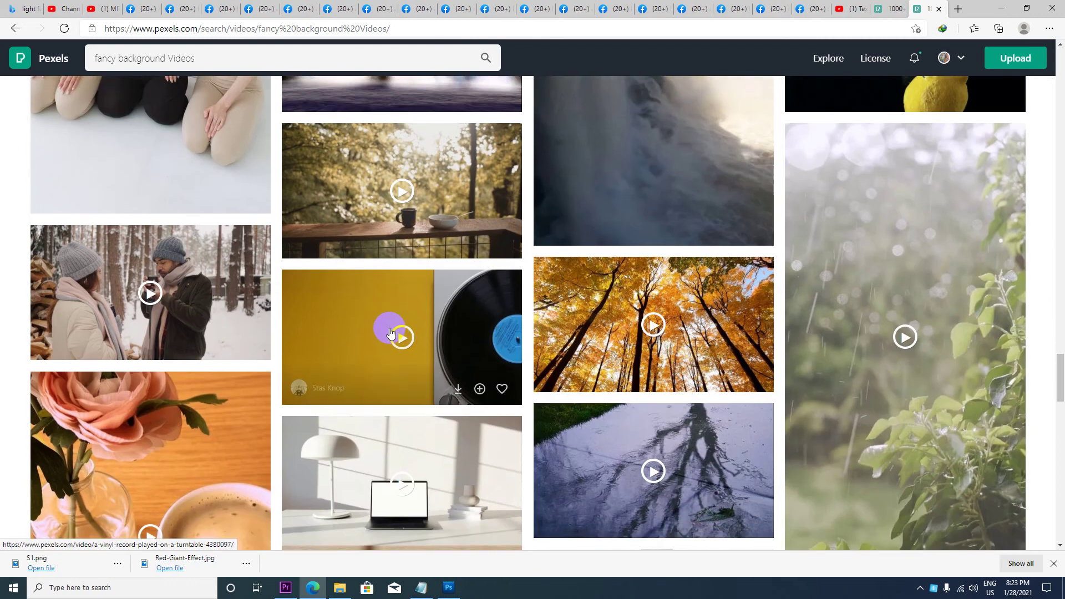
scroll(392, 321, down, 1)
scroll(393, 329, down, 2)
scroll(392, 329, down, 4)
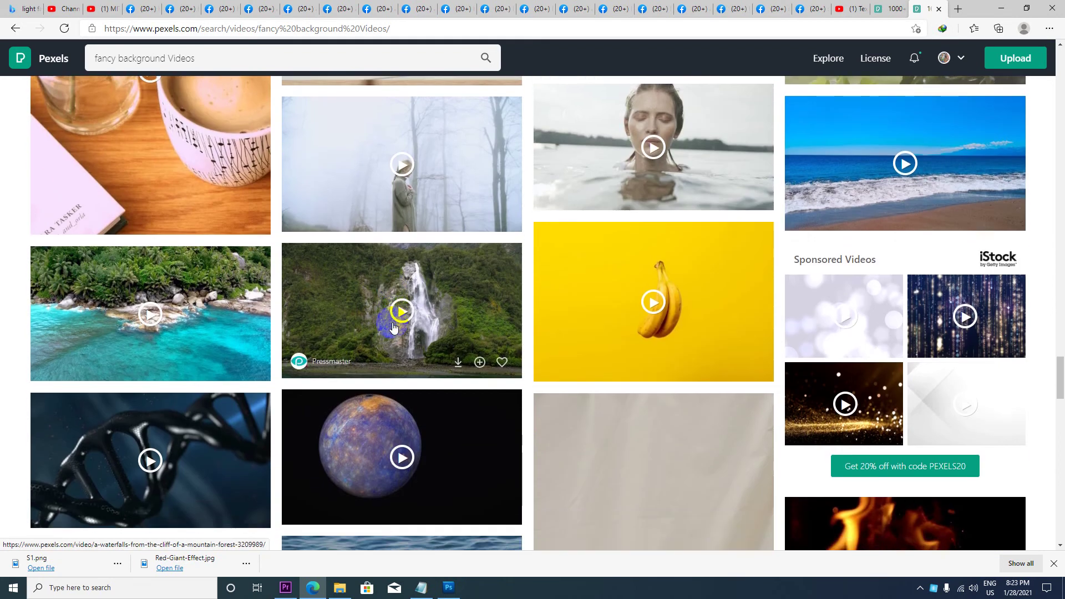
scroll(393, 326, down, 2)
scroll(393, 326, down, 3)
scroll(394, 326, down, 3)
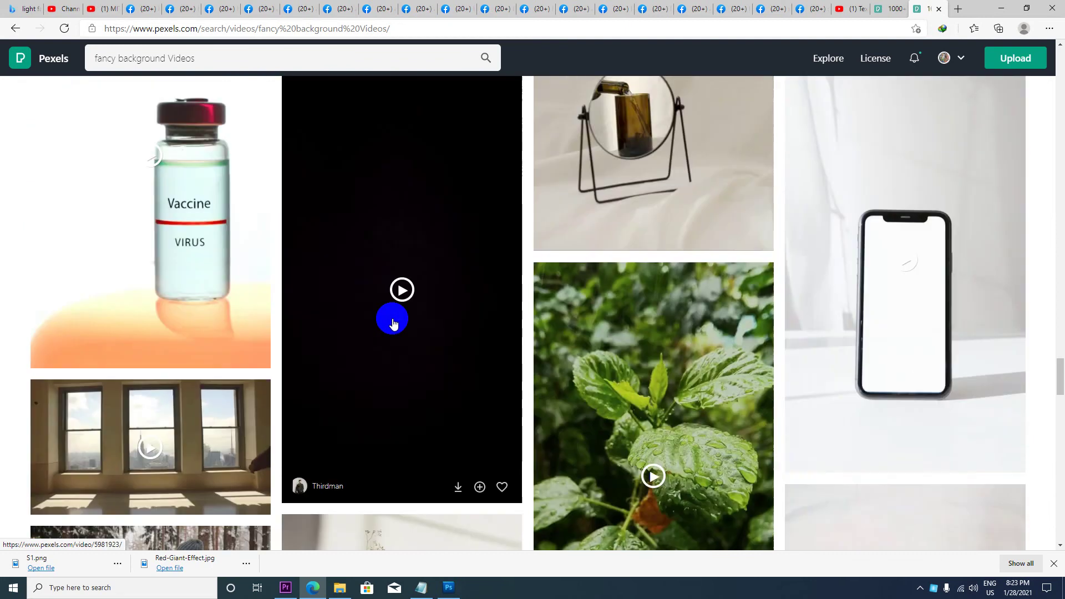
scroll(394, 326, down, 4)
scroll(394, 323, down, 3)
scroll(394, 323, down, 3)
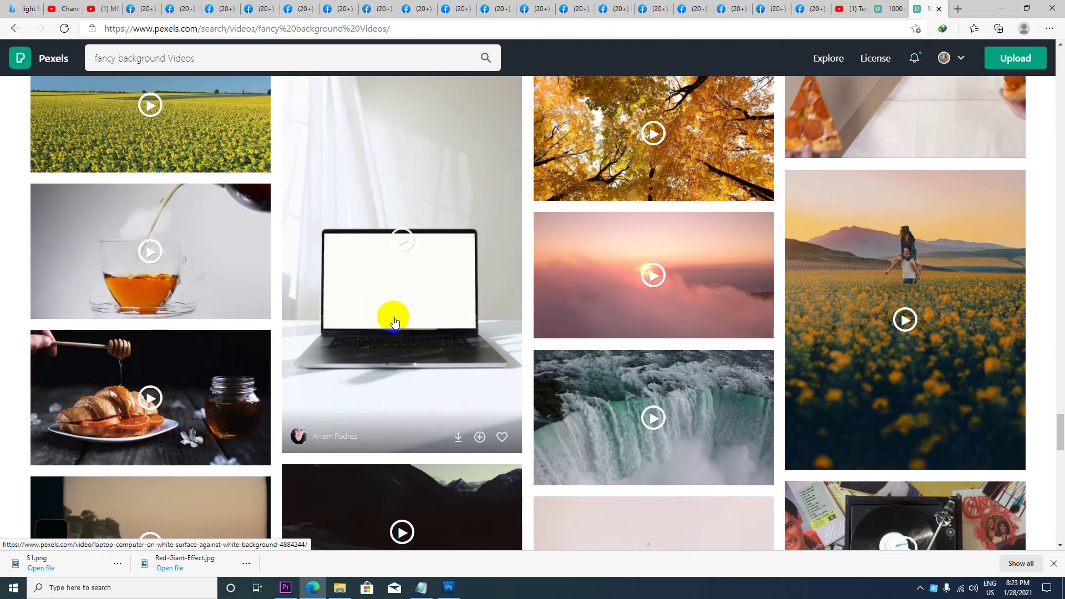
scroll(396, 322, down, 2)
scroll(396, 321, down, 3)
scroll(396, 321, down, 2)
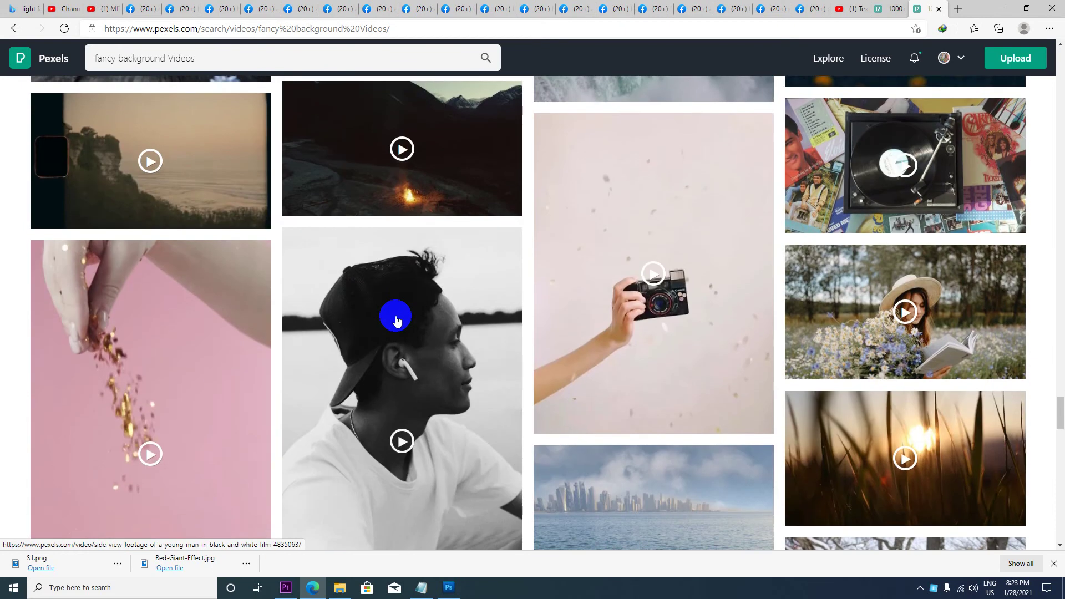
scroll(396, 320, down, 3)
scroll(396, 321, down, 5)
scroll(396, 321, down, 1)
scroll(396, 321, down, 2)
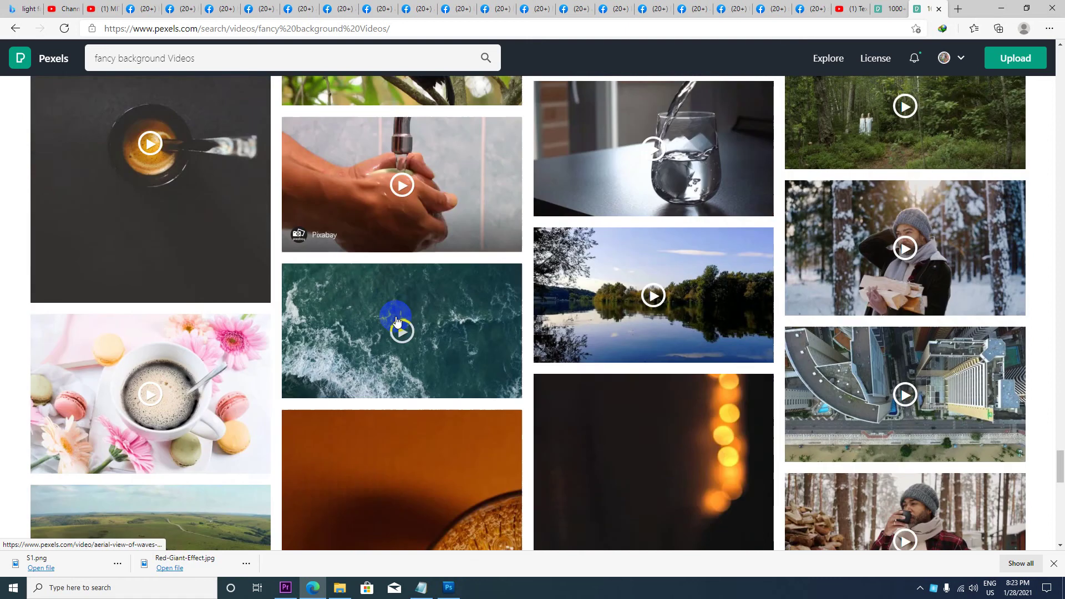
scroll(396, 321, down, 3)
scroll(396, 320, down, 3)
Open The Autumn Colors Of The Forest video, like it, and choose the Full HD download size
mouse_move(398, 320)
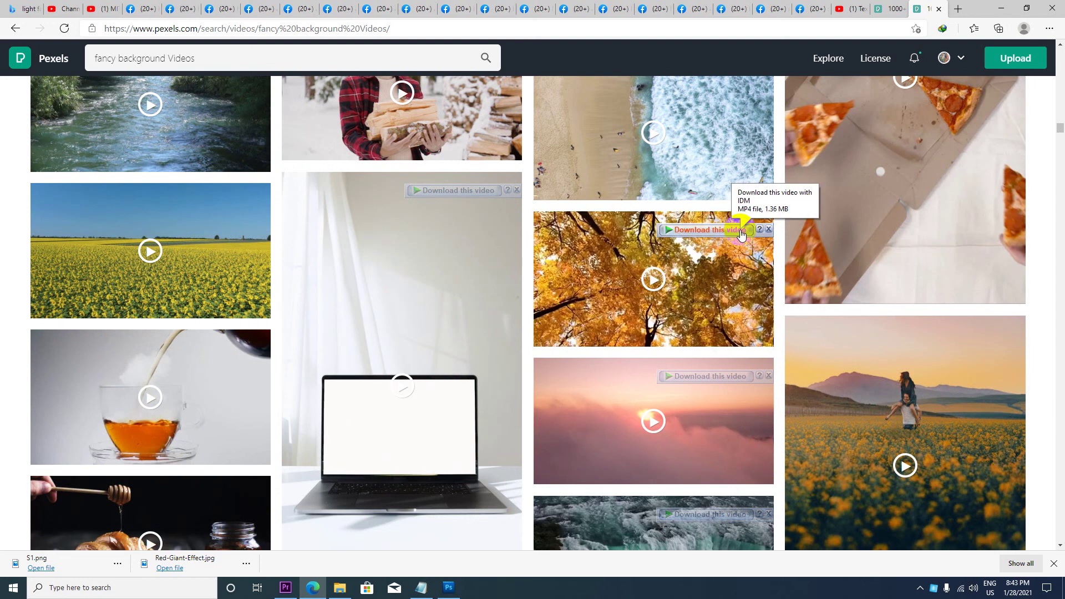
click(654, 280)
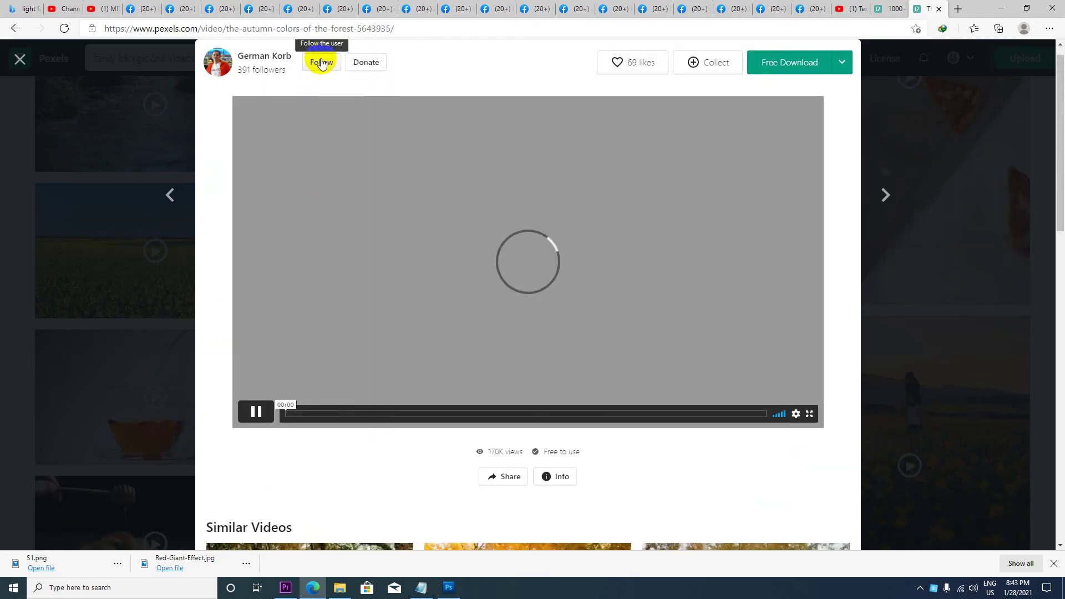
click(631, 66)
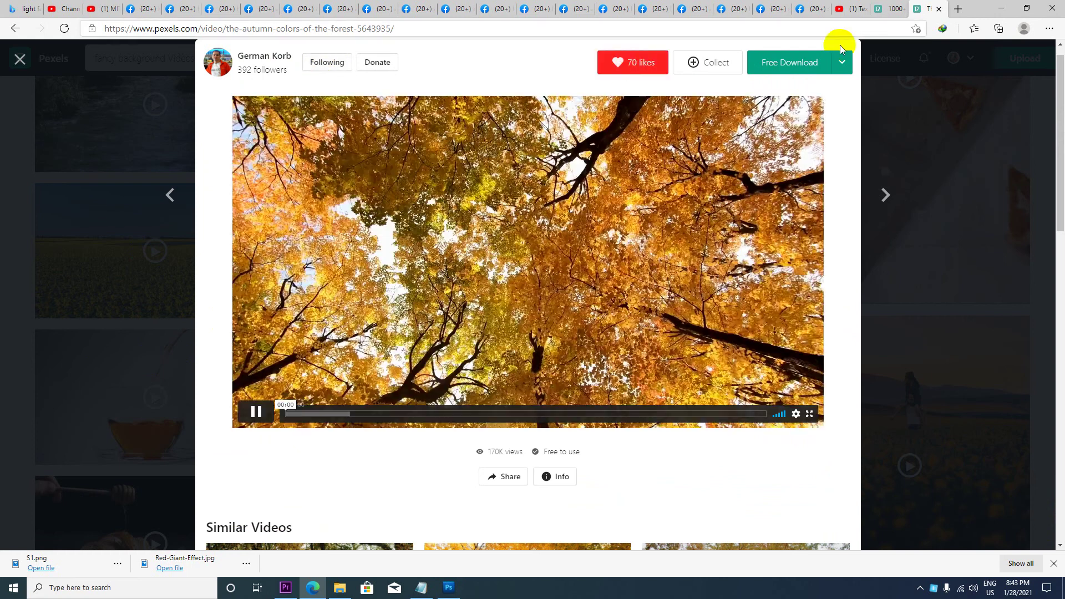
click(834, 65)
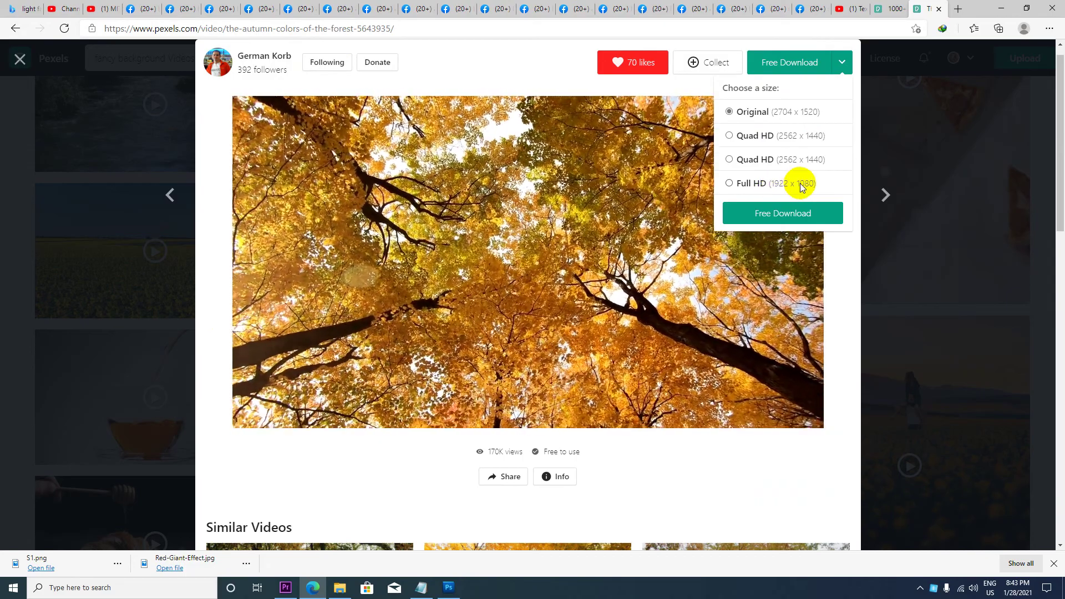
click(729, 183)
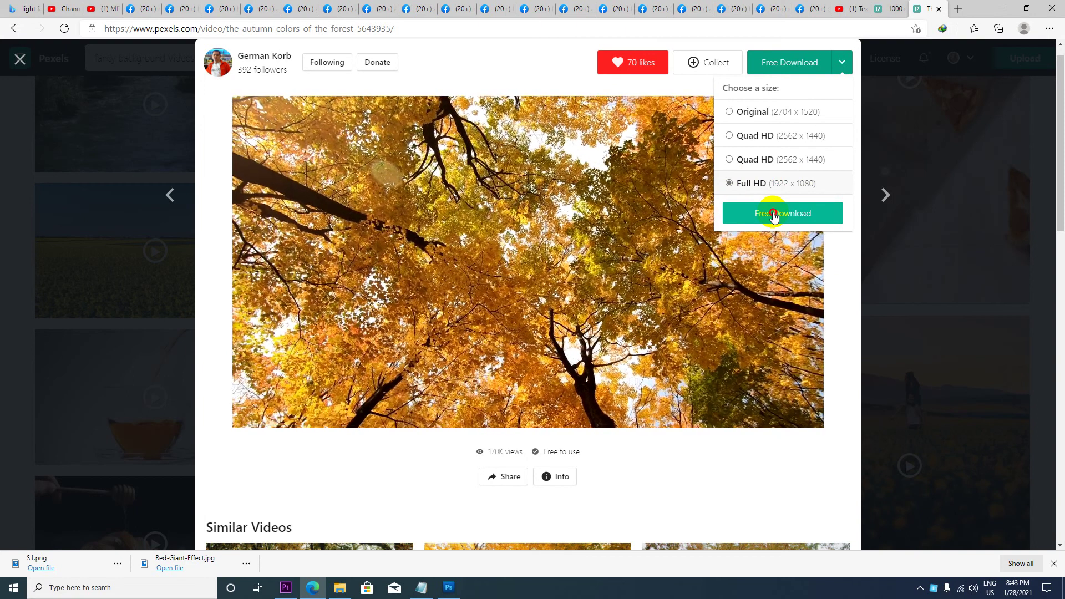
Send the Full HD clip to IDM and browse to F:\New Lessons\Adobe Premiere CC 2020\021_Track Matte Key
click(774, 215)
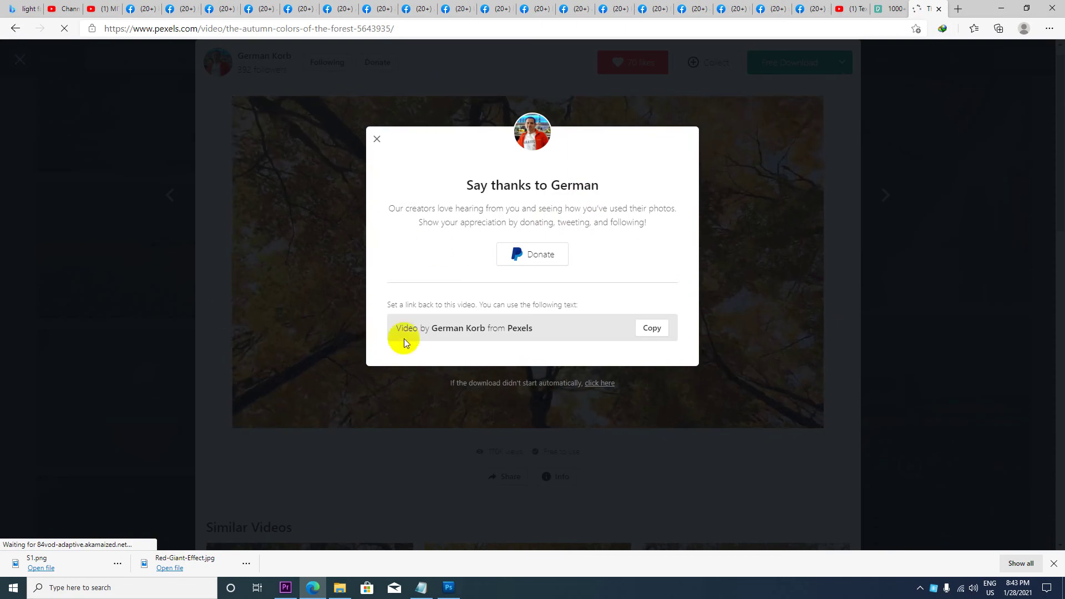
drag(502, 230, 183, 143)
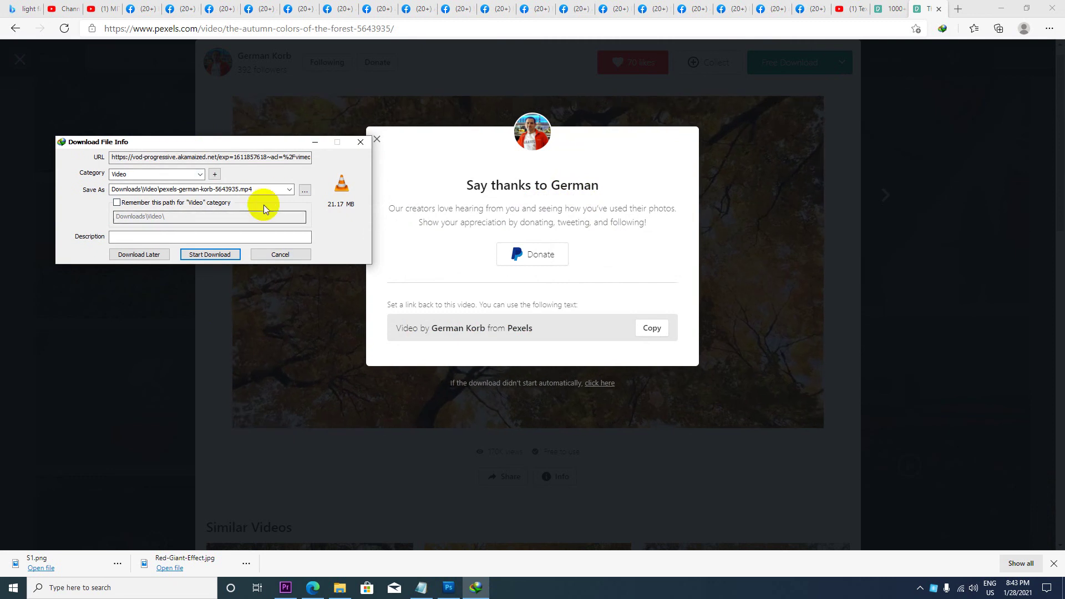
click(305, 191)
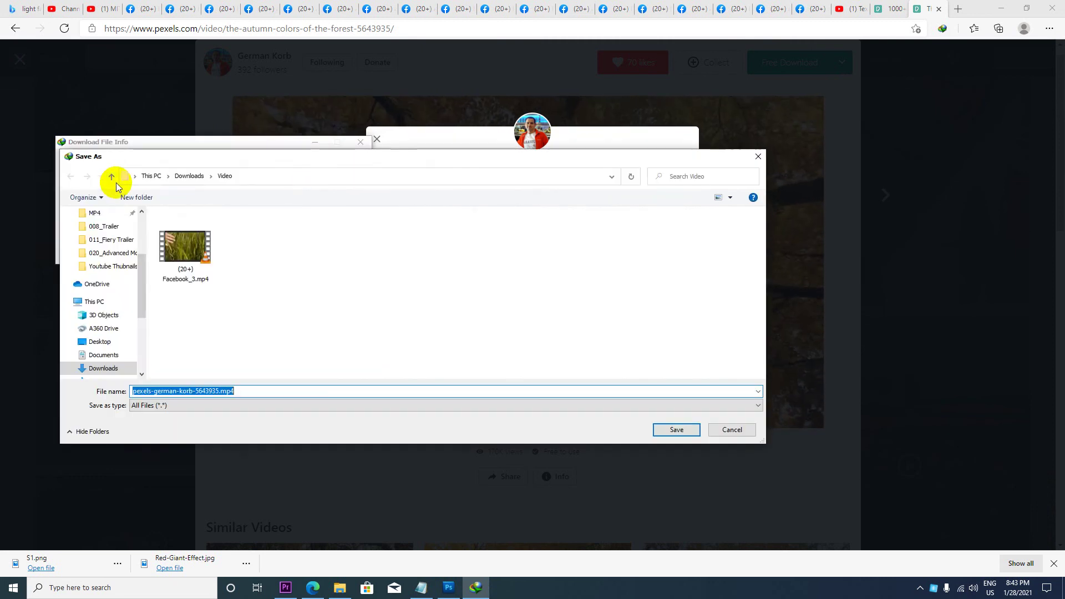
click(112, 177)
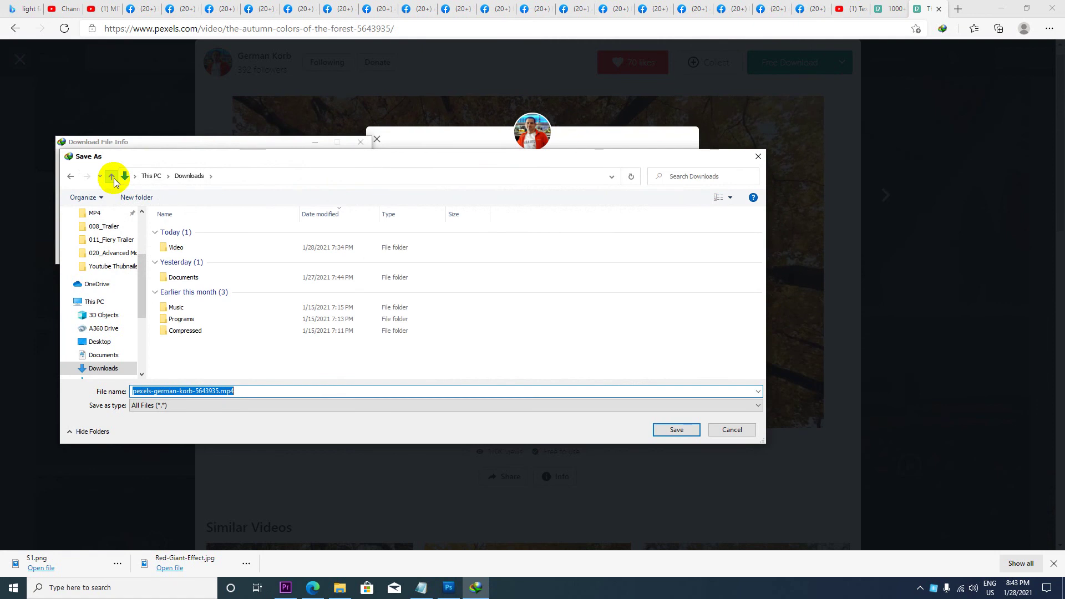
scroll(133, 333, down, 1)
scroll(122, 333, down, 2)
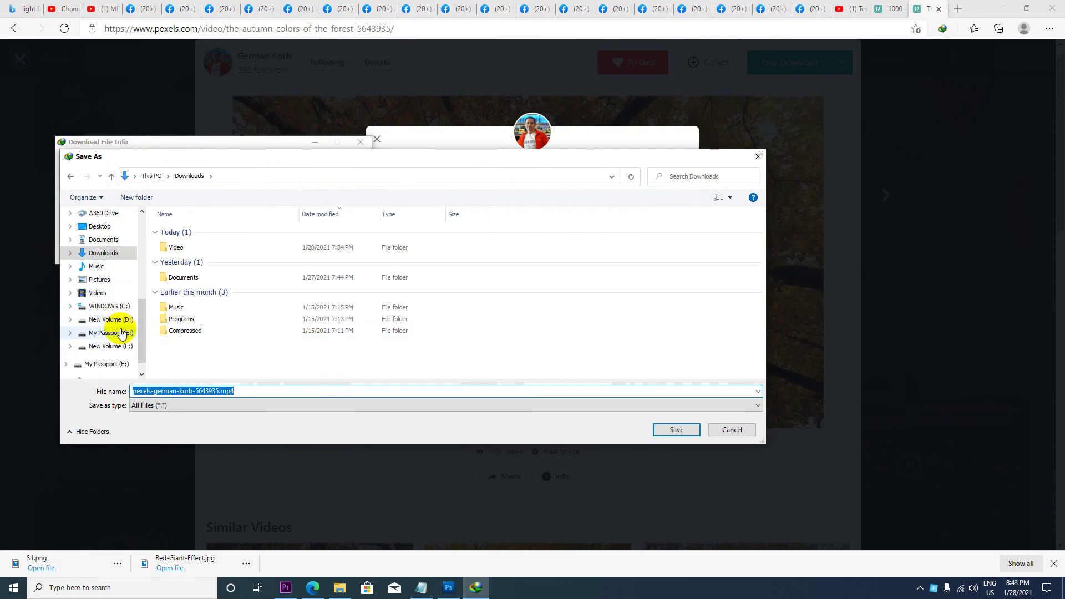
click(110, 346)
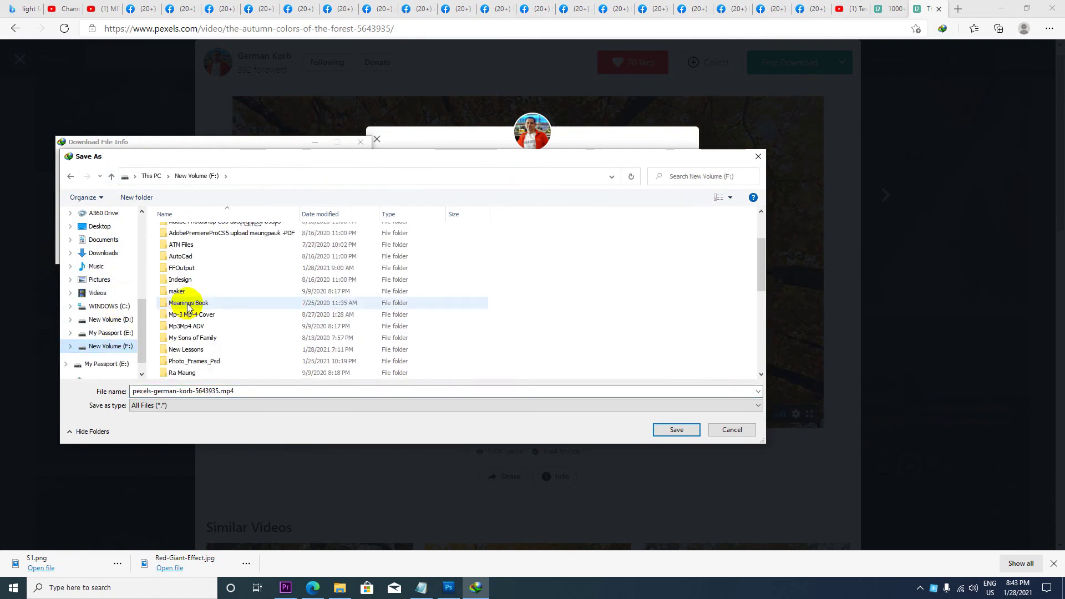
scroll(185, 304, down, 3)
double_click(184, 303)
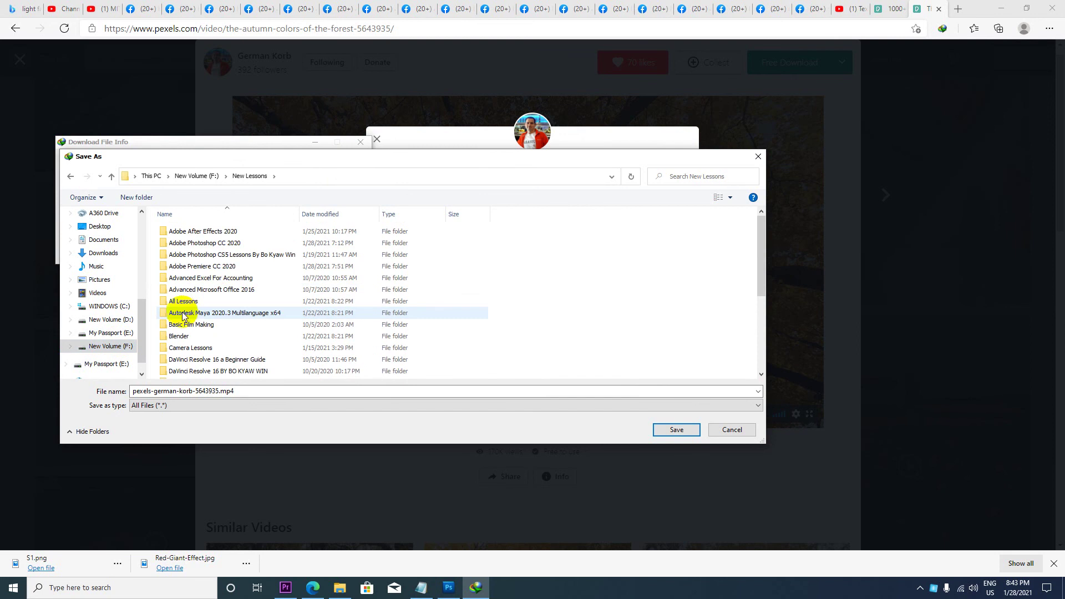
double_click(215, 268)
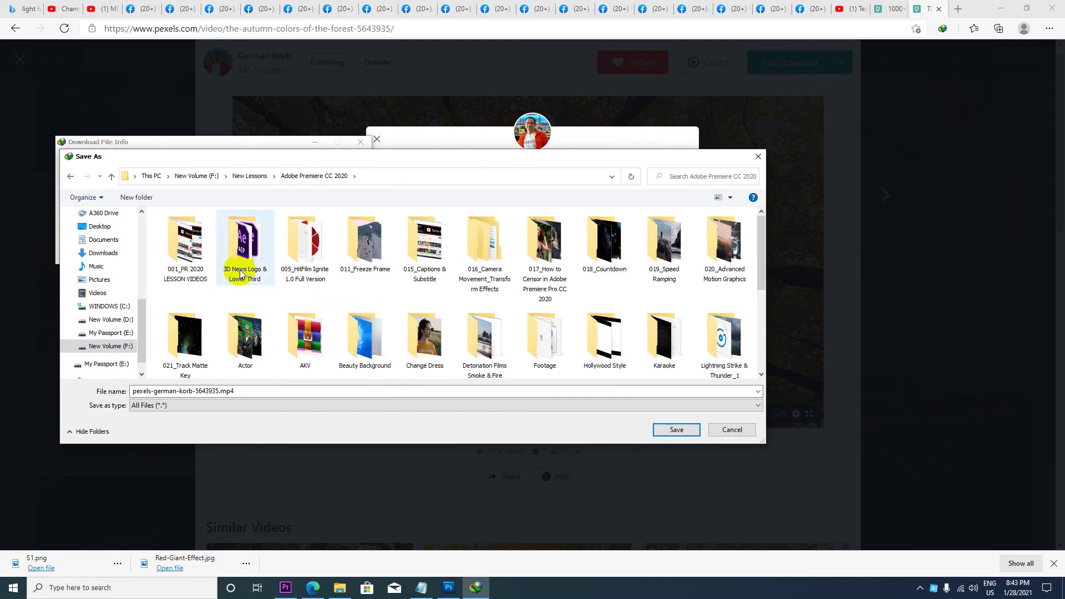
click(206, 336)
double_click(205, 336)
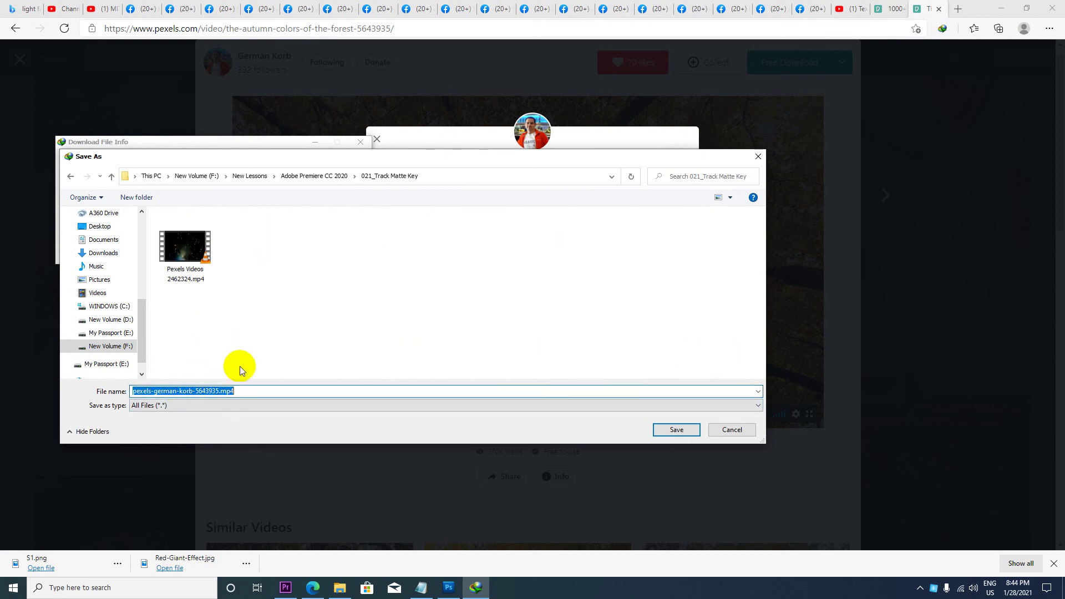
Save into that folder, complete the 21.17 MB download, and dismiss the completion and thanks messages
click(664, 430)
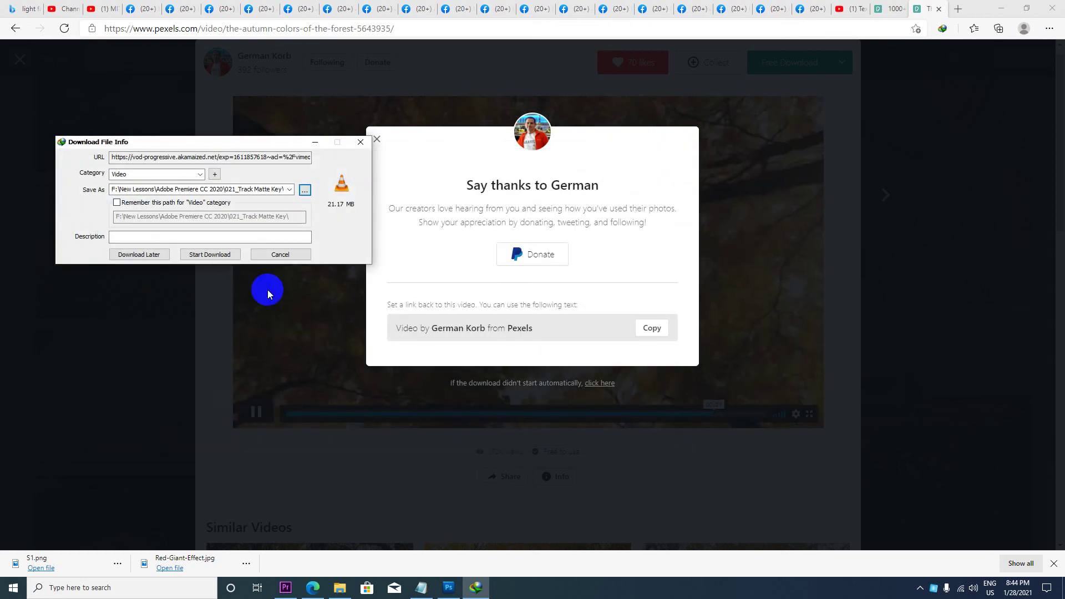
click(225, 250)
click(610, 328)
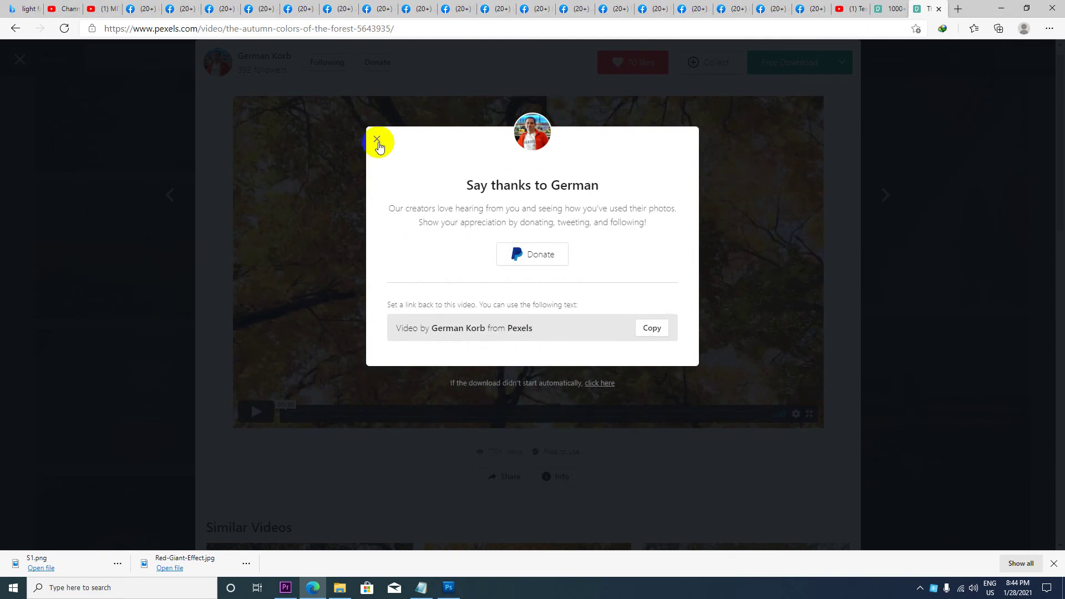
click(377, 139)
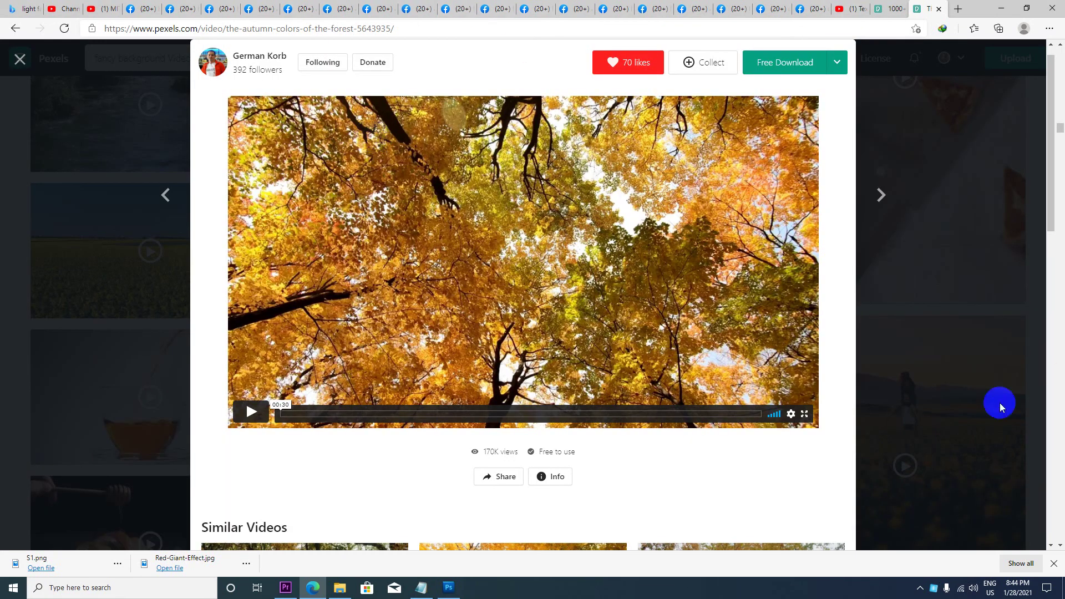
Bring Premiere Pro back into view and look over the clips in the Track Matte Key bin
click(1000, 10)
click(285, 586)
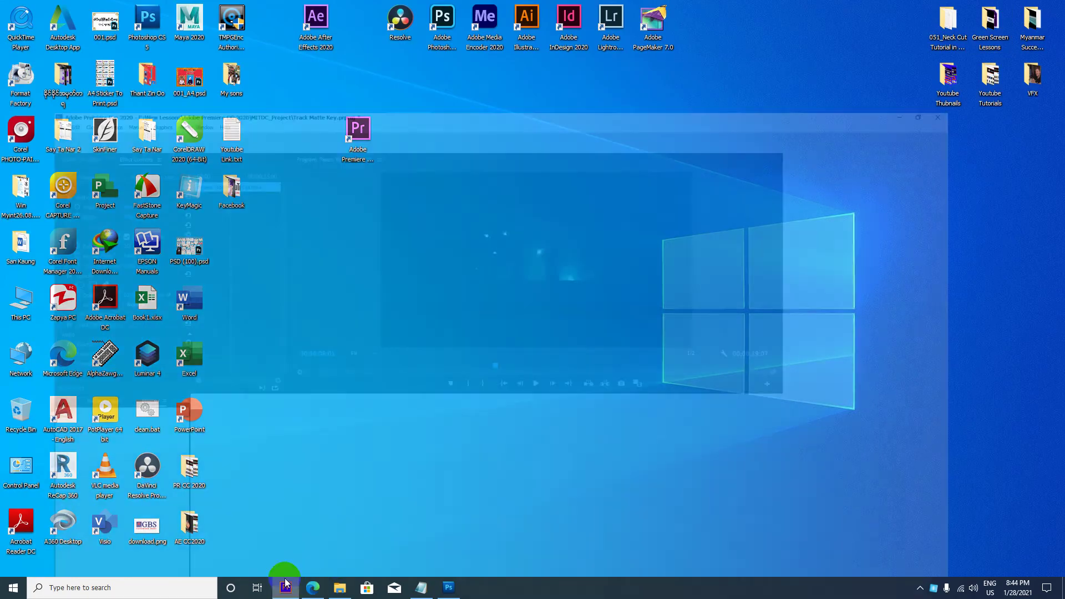
click(7, 344)
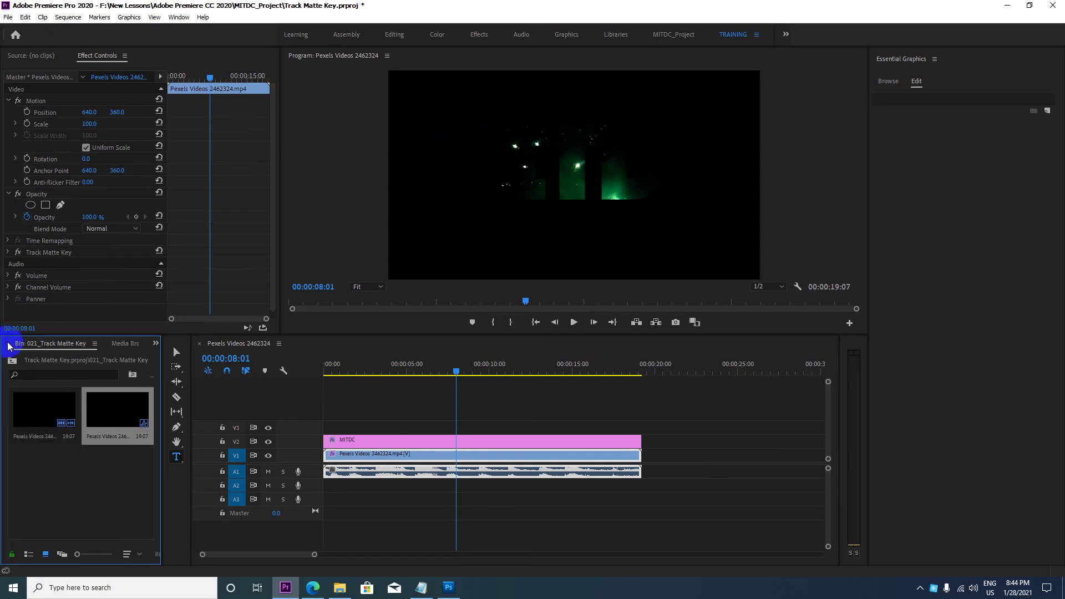
click(87, 482)
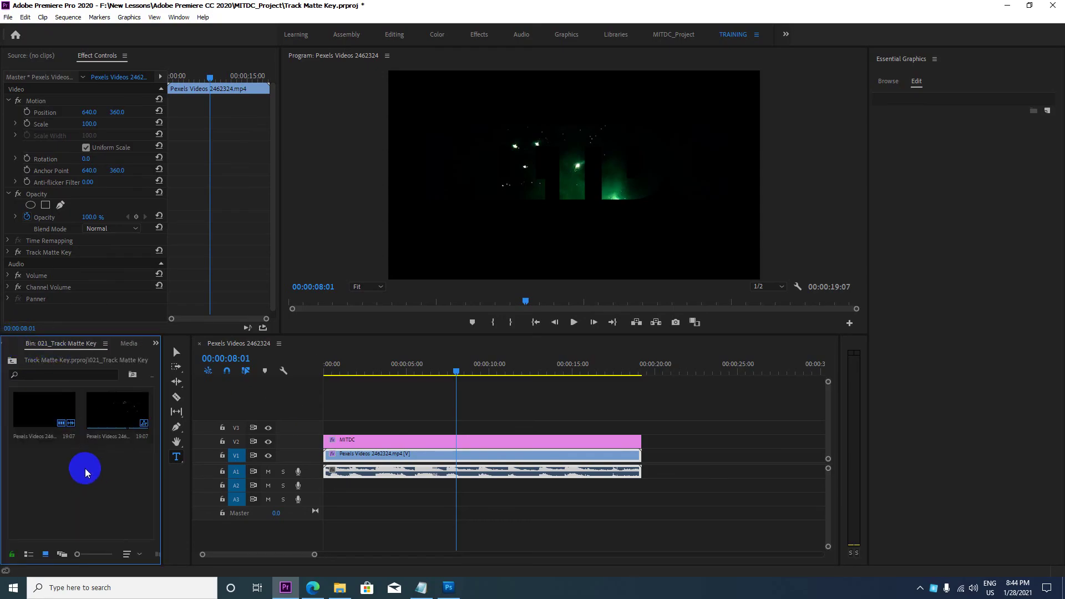
click(9, 344)
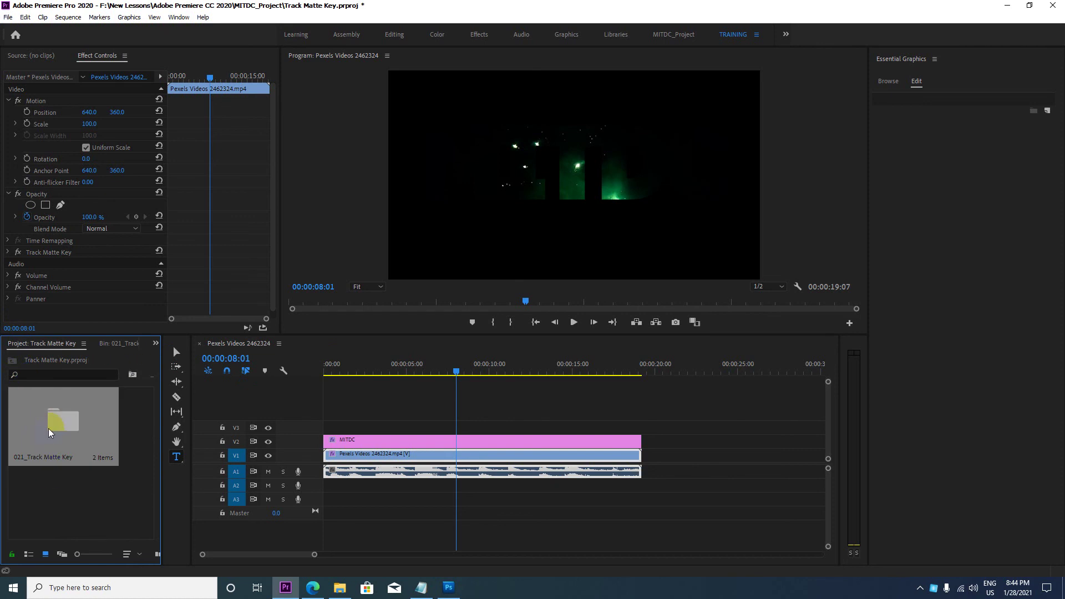
Open the 021_Track Matte Key bin, then minimize Premiere to show the desktop
double_click(48, 432)
click(11, 363)
click(70, 490)
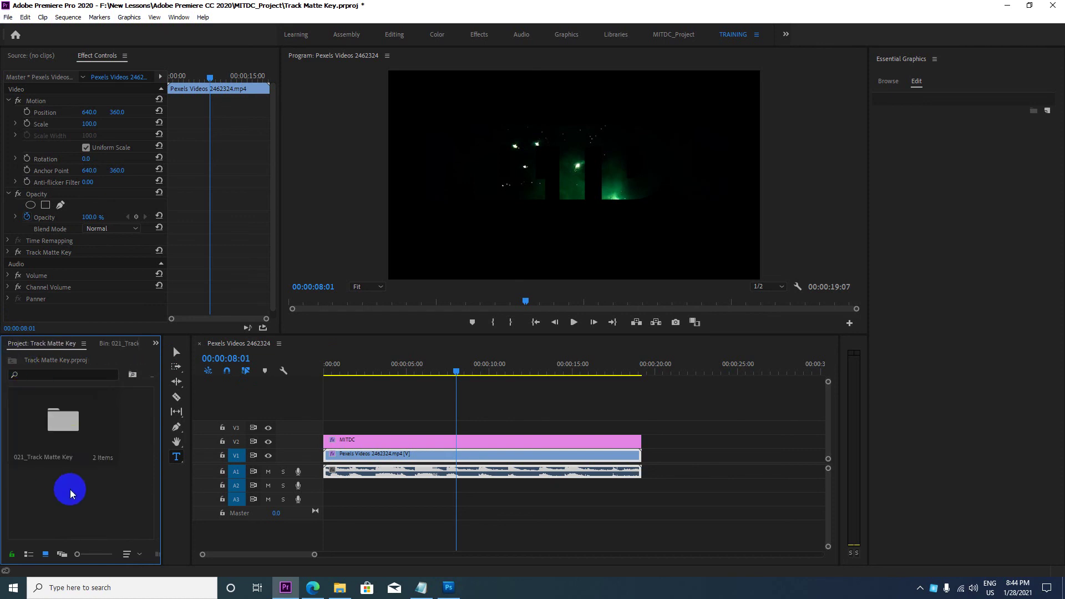
right_click(72, 443)
double_click(72, 443)
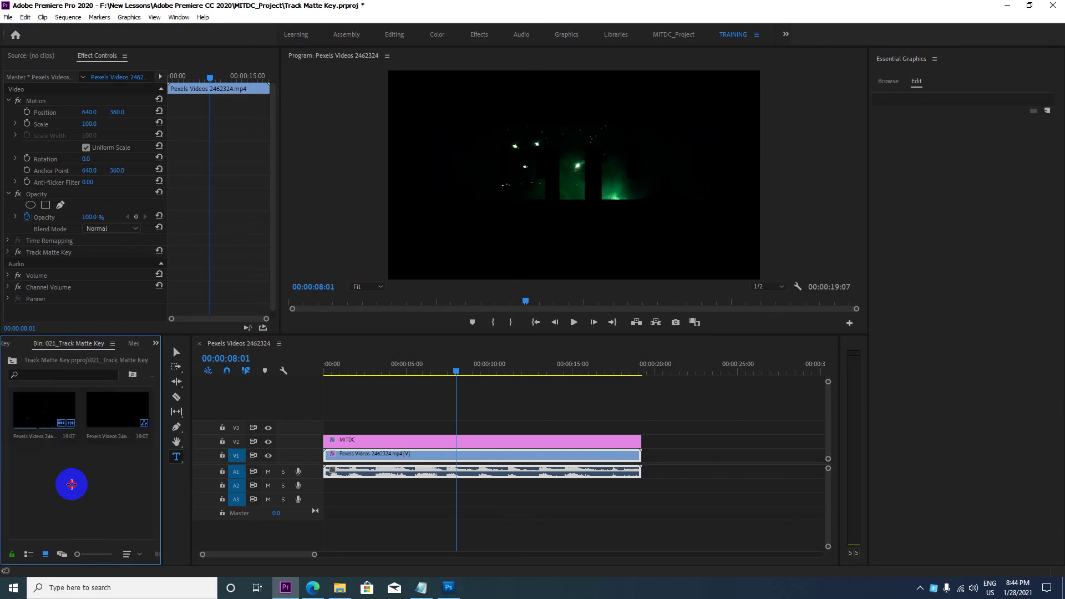
click(1006, 7)
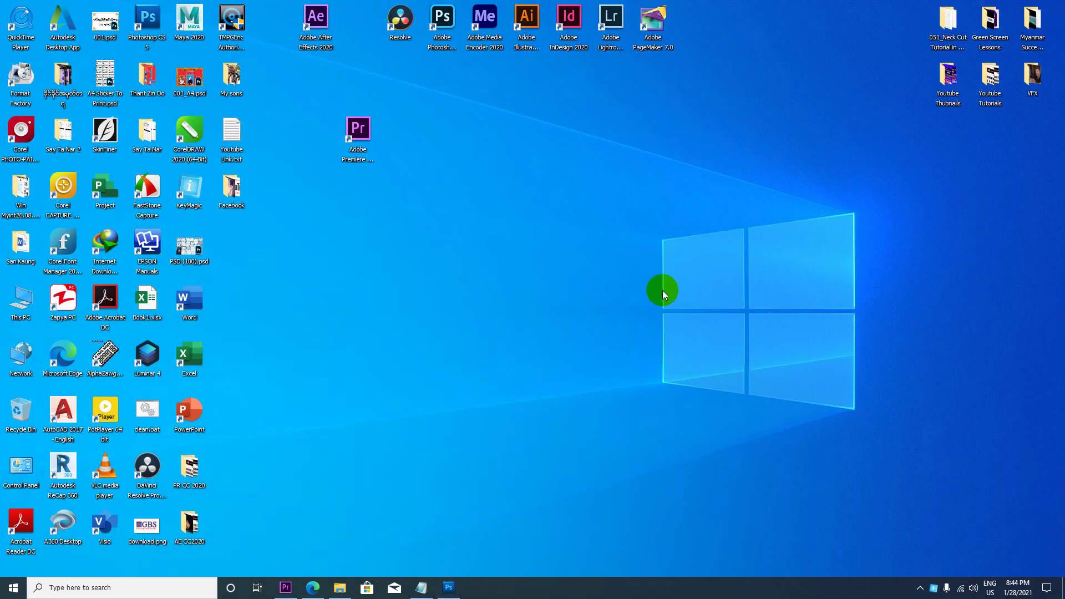
Drag pexels-german-korb-5643935.mp4 from Explorer's 021_Track Matte Key folder into Premiere's bin
click(339, 588)
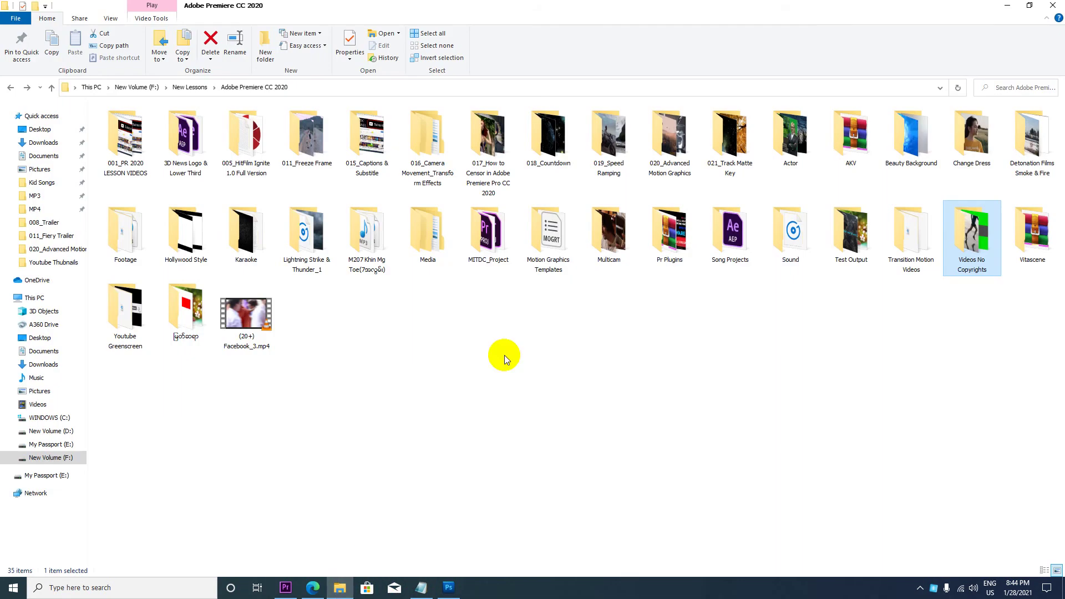
double_click(730, 136)
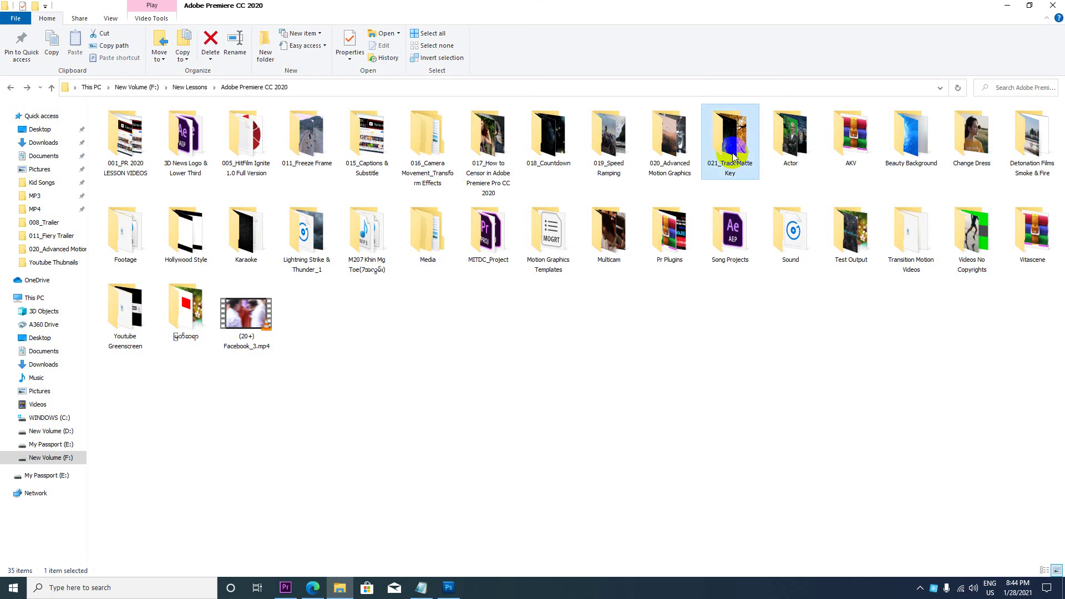
click(1023, 7)
click(749, 194)
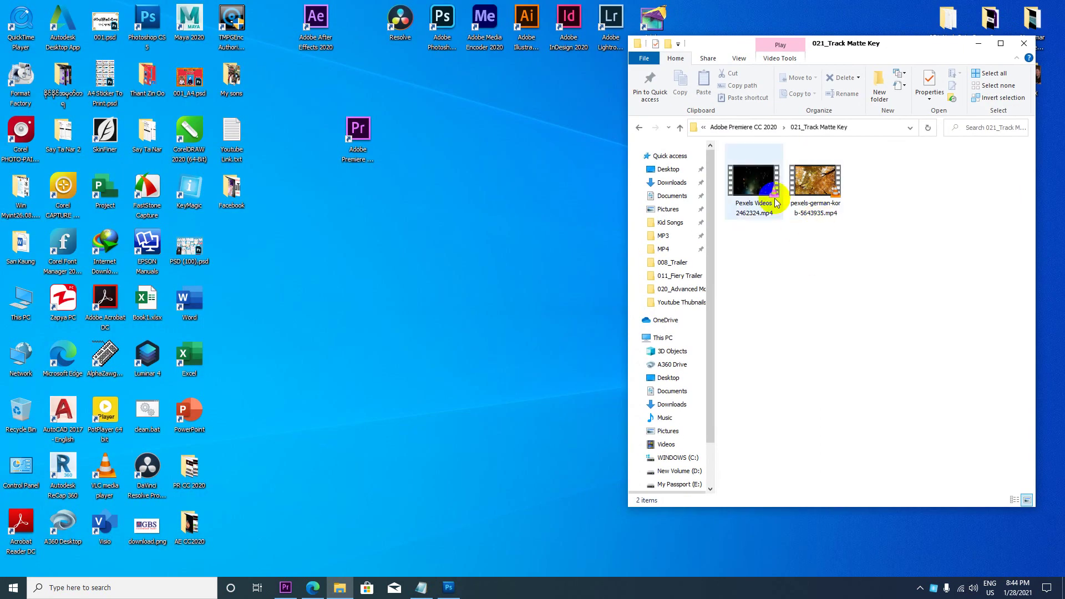
click(806, 202)
drag(815, 189, 298, 587)
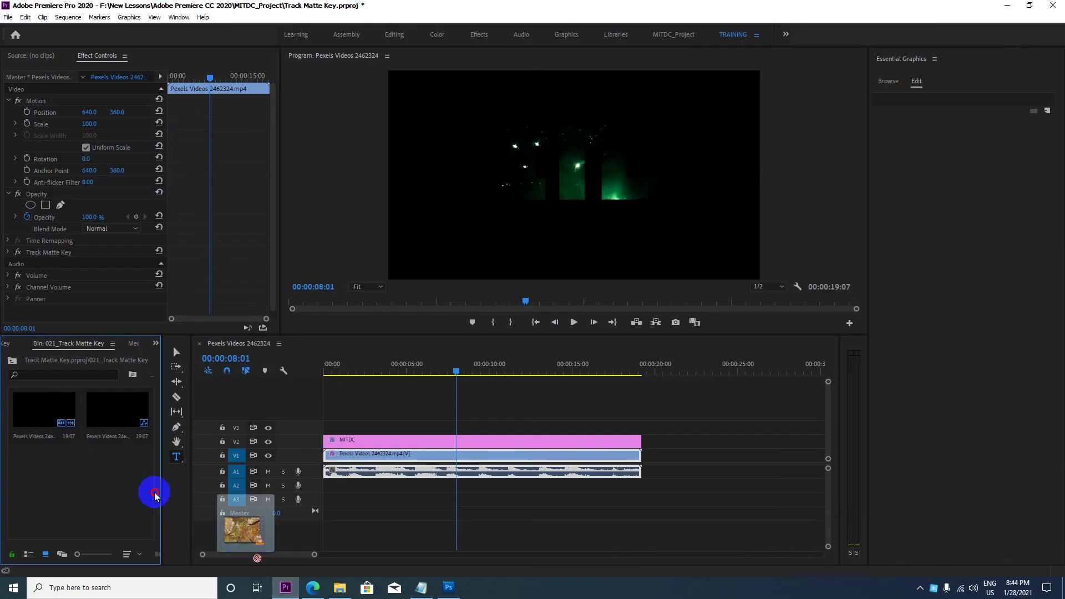
drag(298, 586, 85, 483)
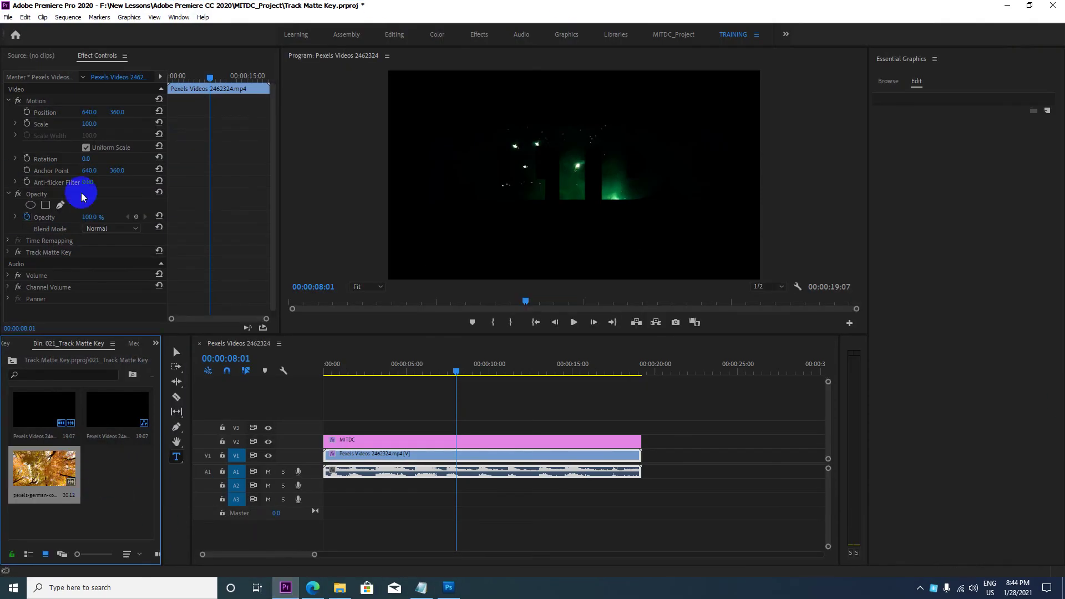
Raise all sequence clips one track and place the autumn clip on the timeline
click(352, 456)
click(355, 443)
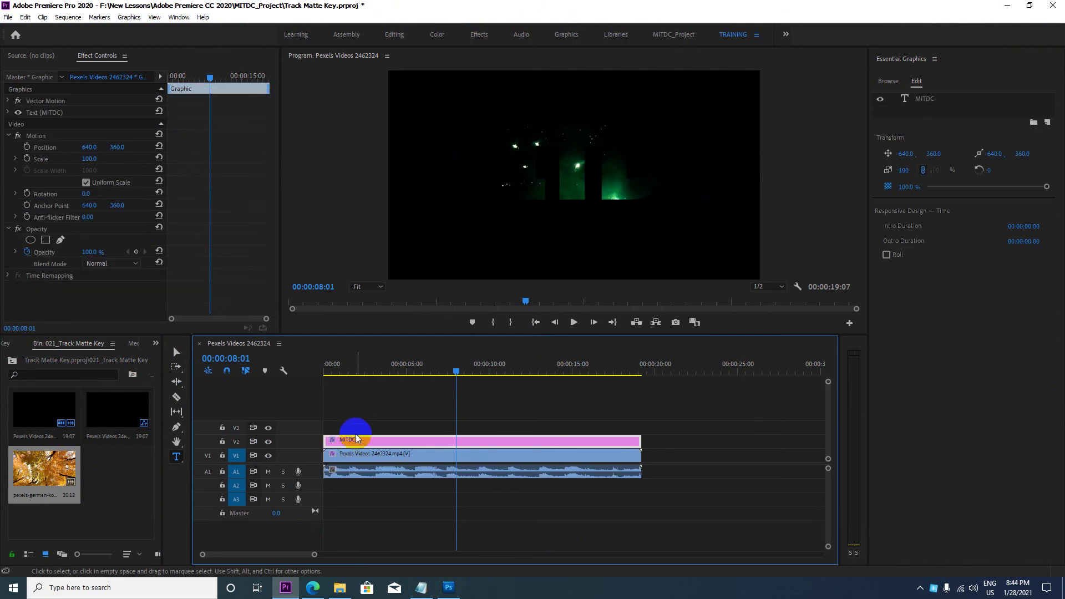
click(358, 428)
key(ctrl+a)
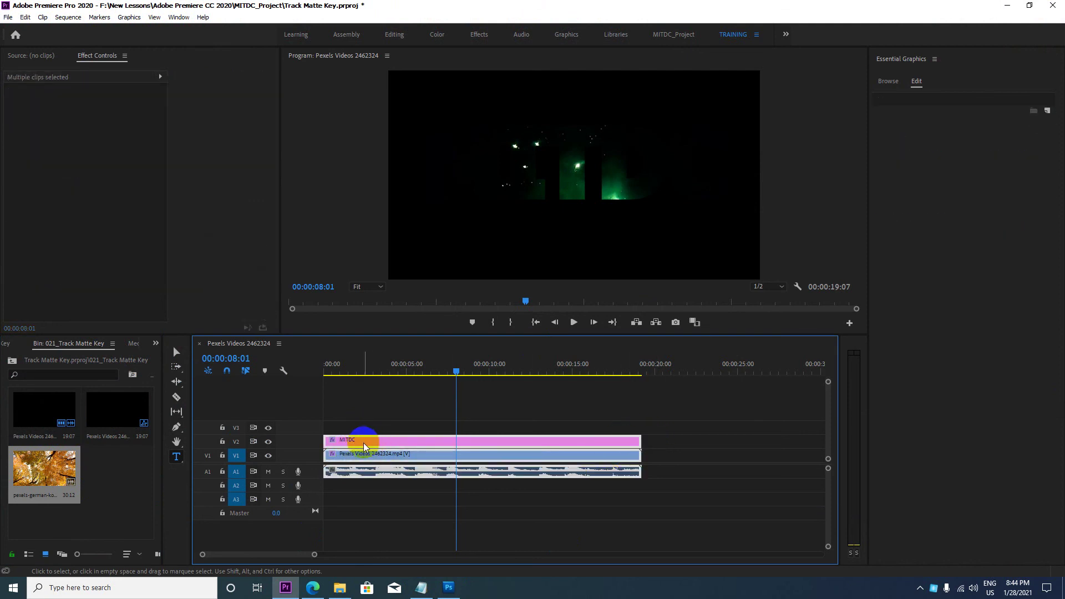
drag(368, 441, 363, 435)
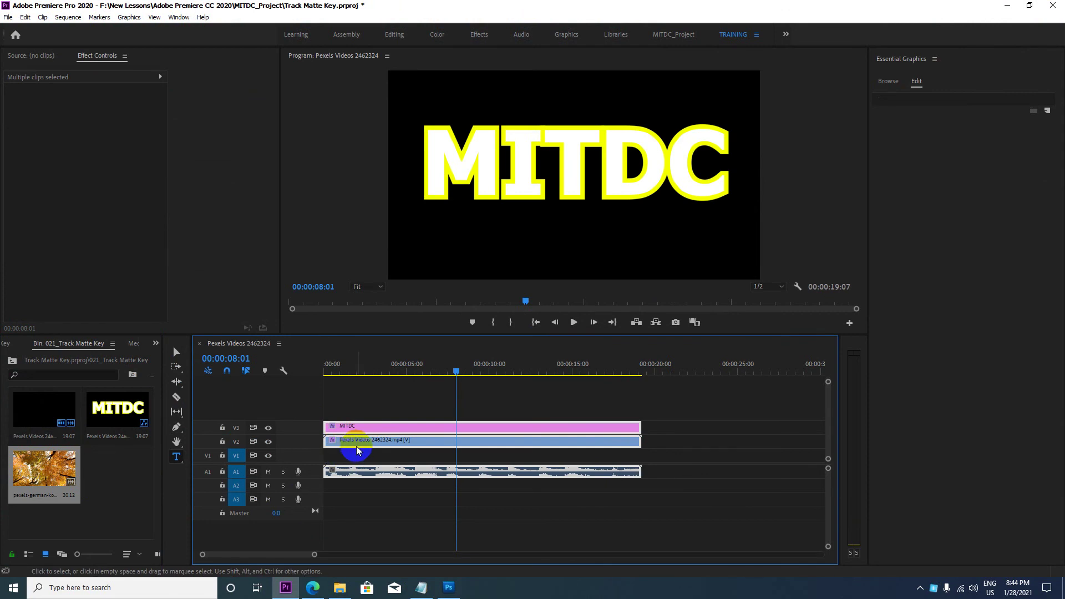
click(34, 475)
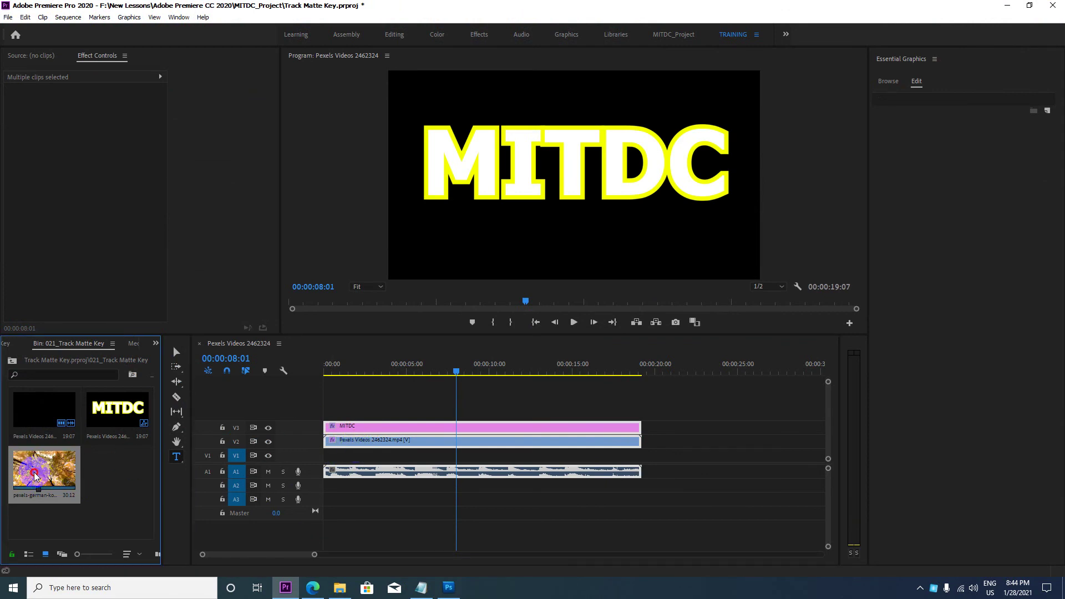
drag(35, 476, 317, 412)
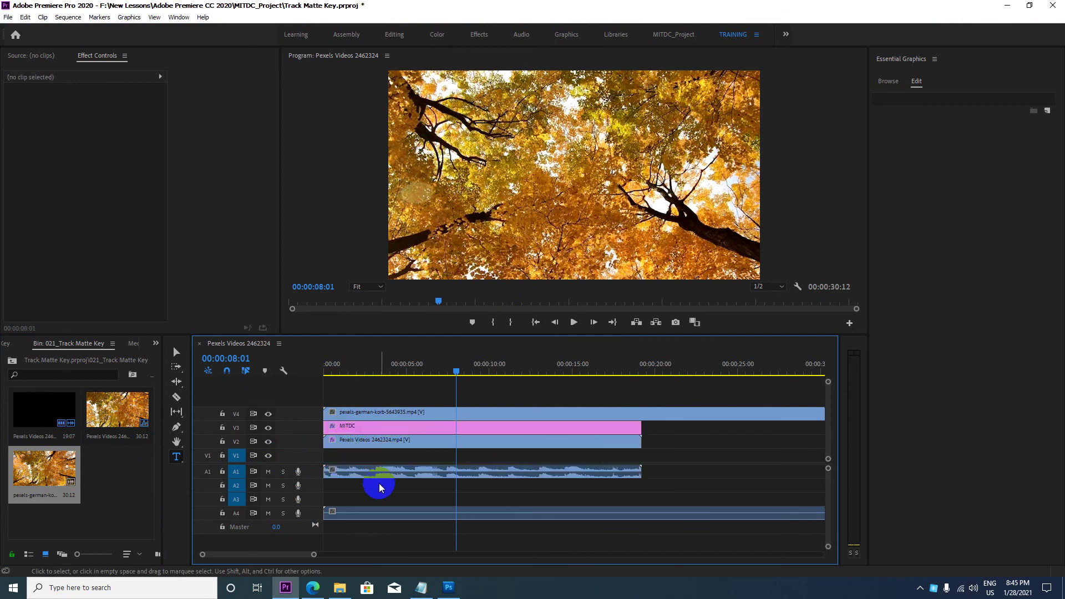
Mute A1, move the audio to A2, hide V2 and drop the autumn clip onto V1
click(381, 476)
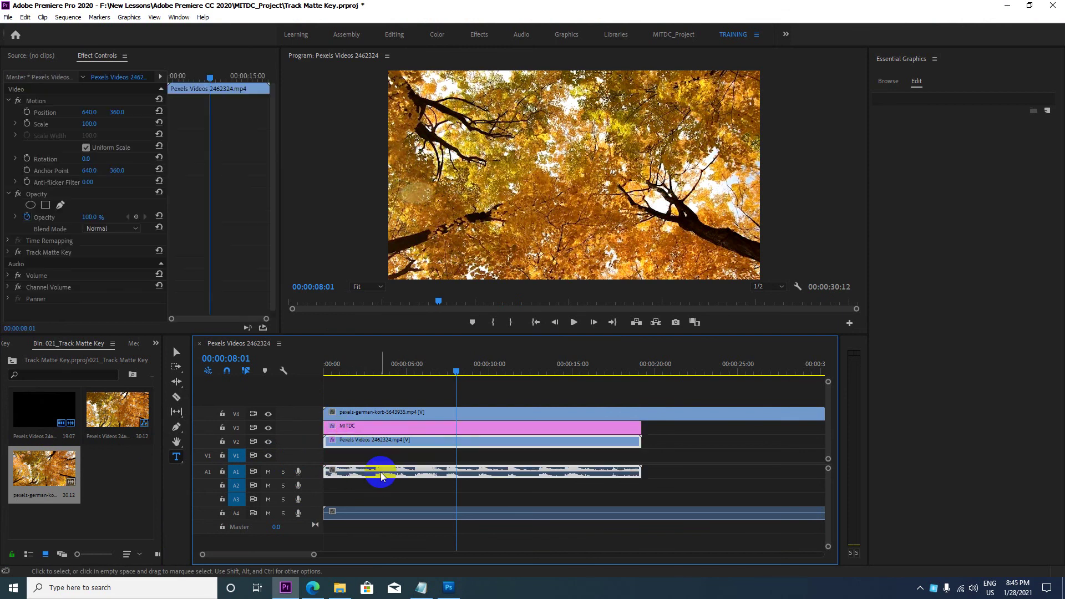
click(269, 473)
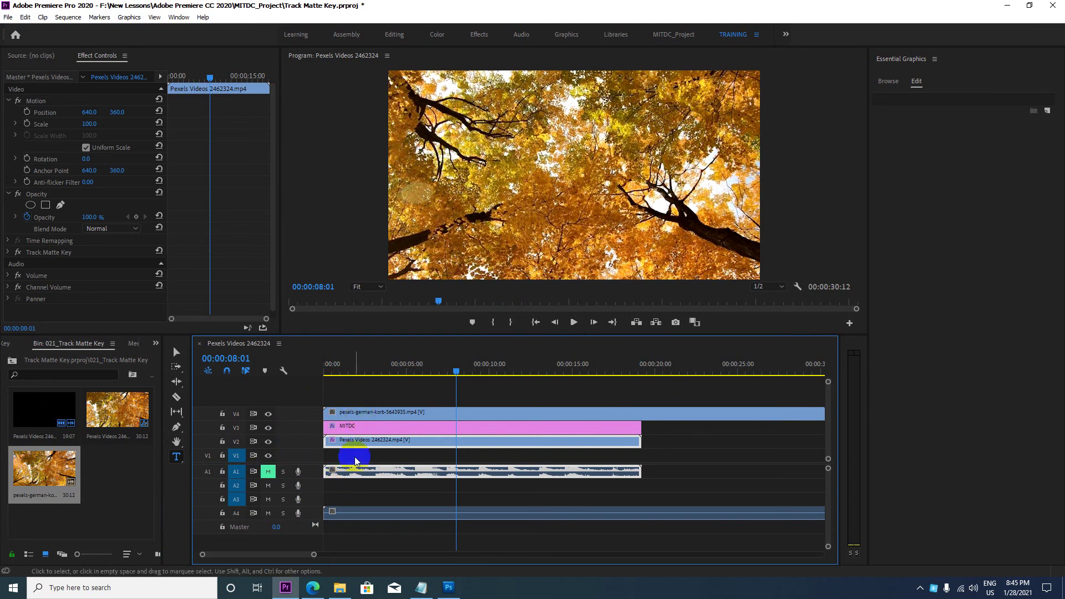
drag(351, 475, 352, 488)
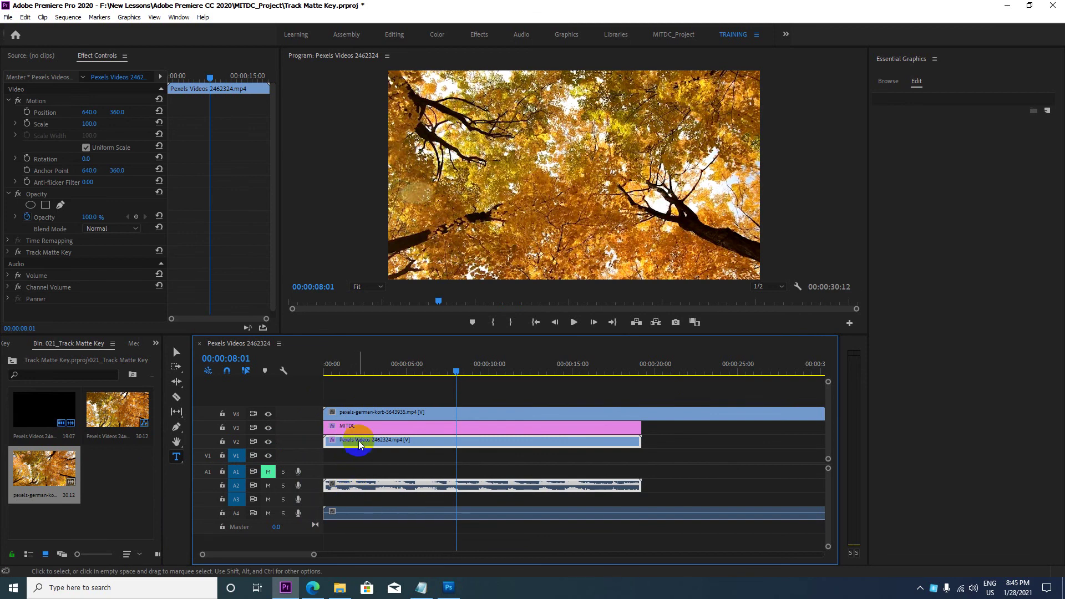
click(268, 442)
drag(349, 413, 347, 454)
mouse_move(347, 497)
mouse_down()
mouse_move(345, 510)
mouse_move(348, 473)
mouse_up()
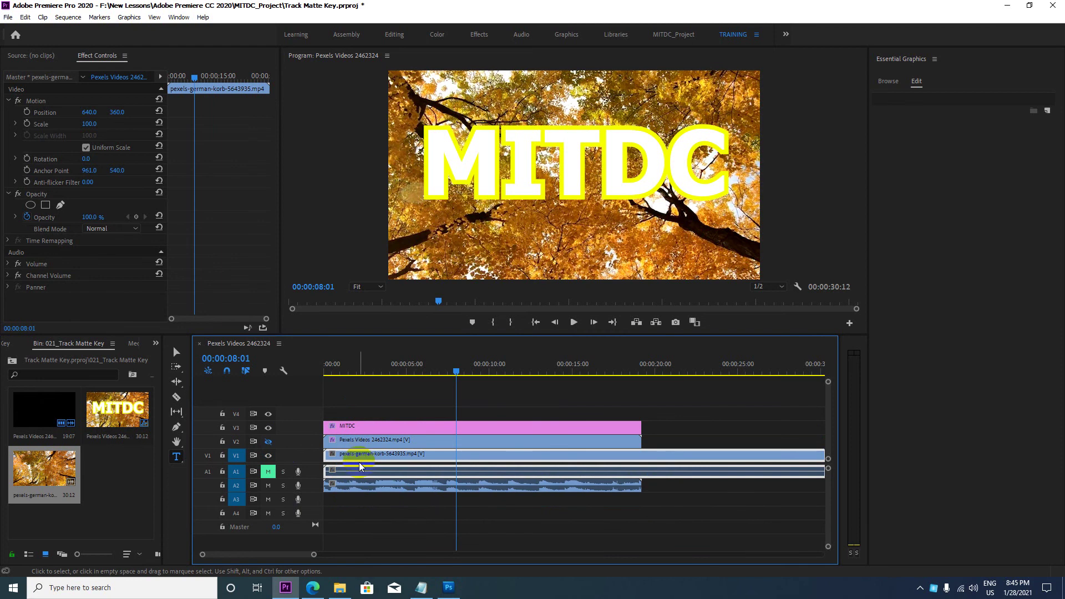
Check the V1 and V2 clip selections and return the playhead to 00:00:00:00 to view MITDC over the forest
click(666, 503)
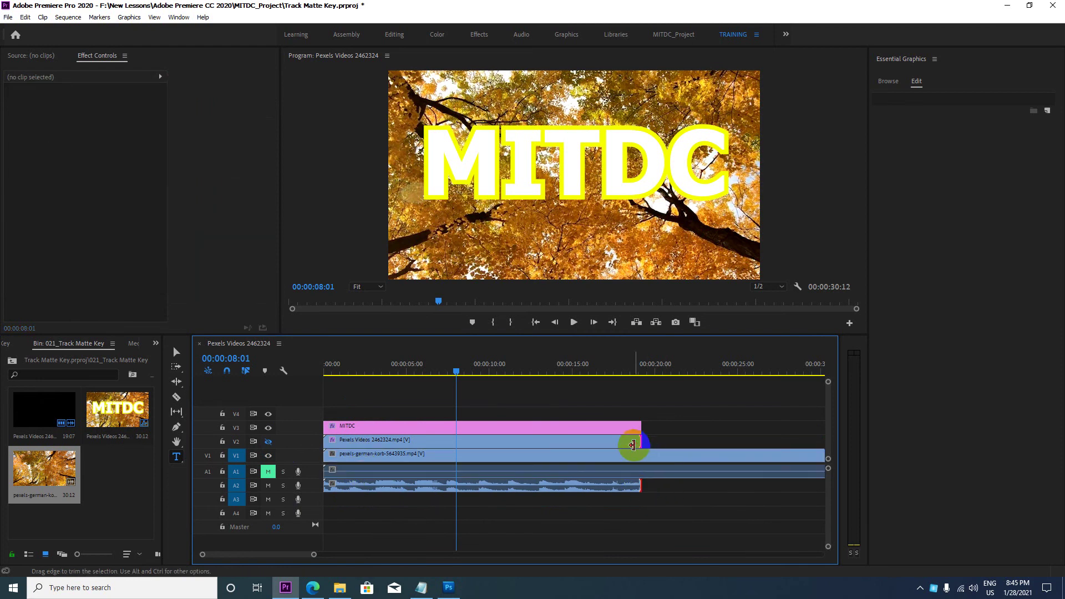
click(626, 485)
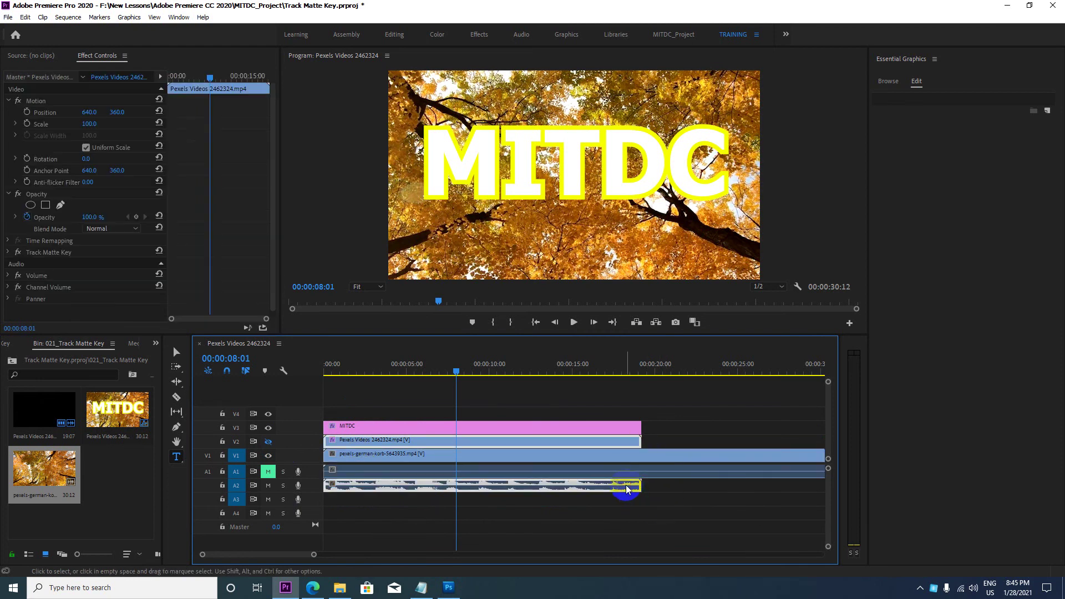
click(677, 456)
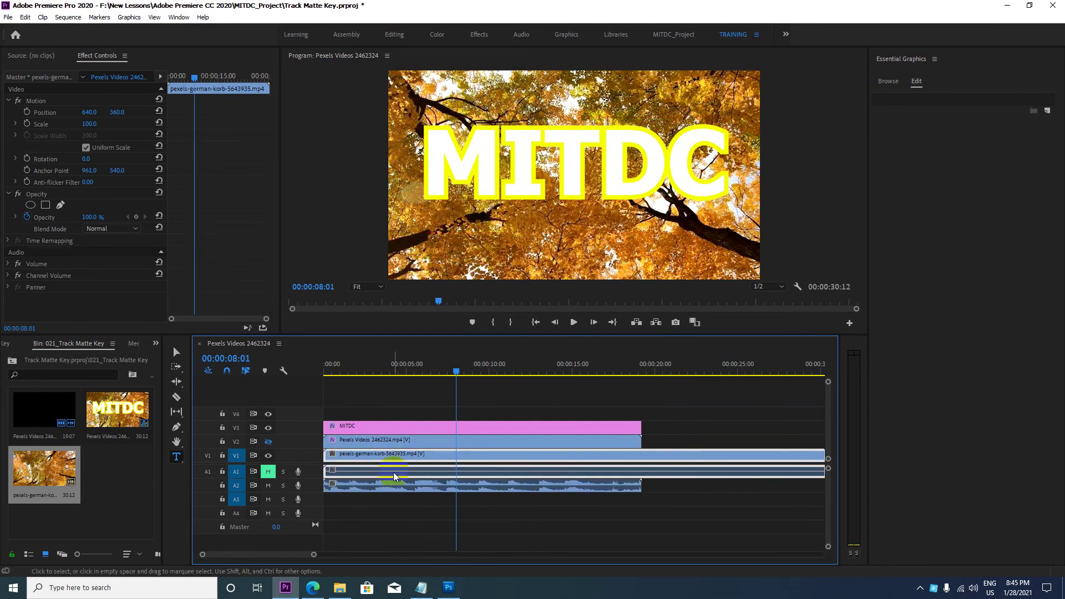
drag(453, 381, 321, 351)
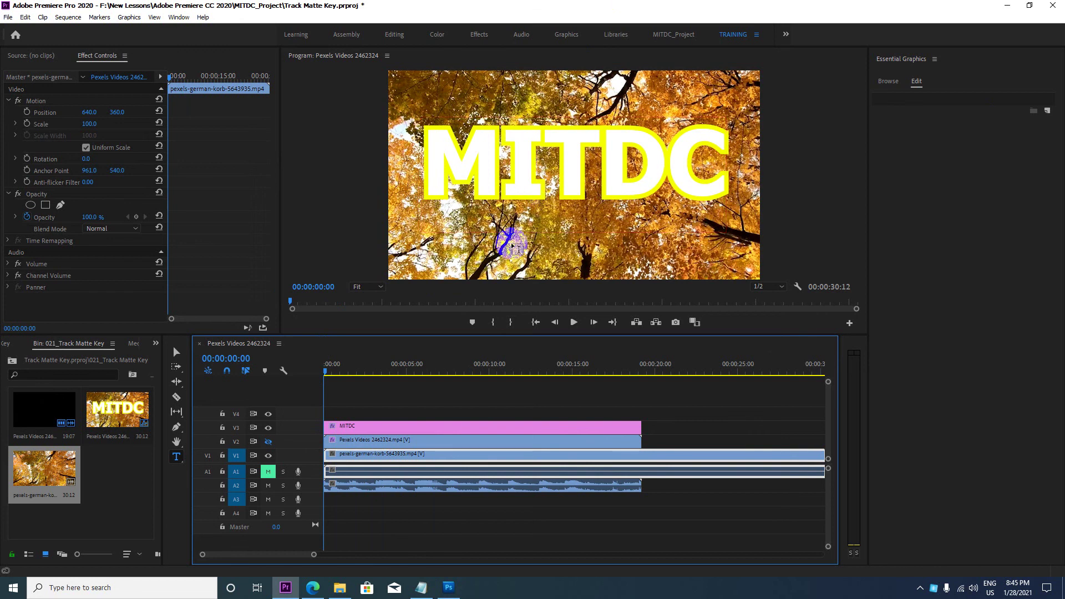
click(541, 173)
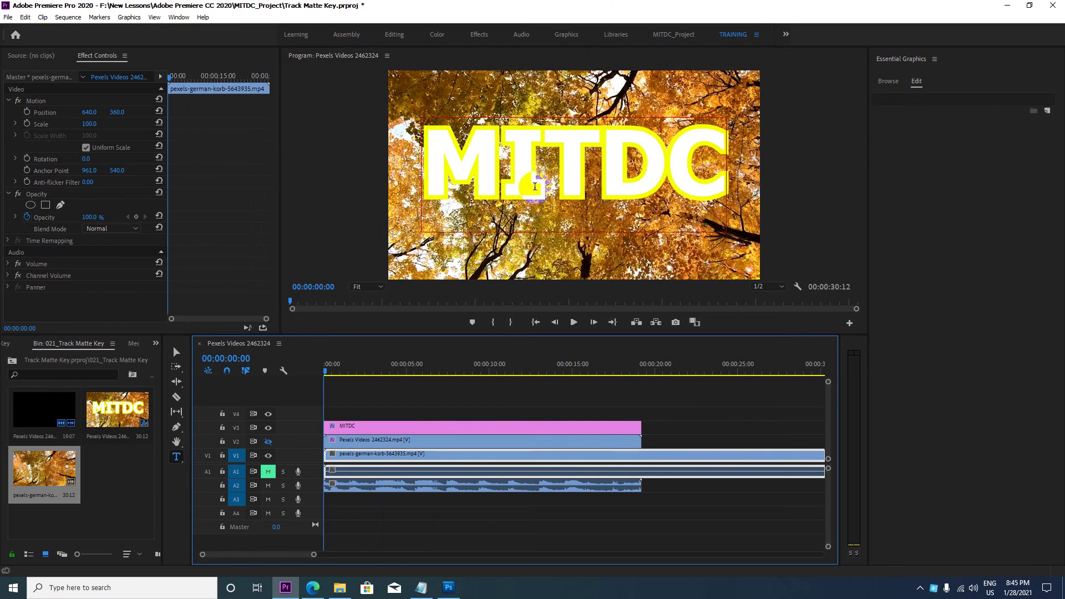
click(71, 263)
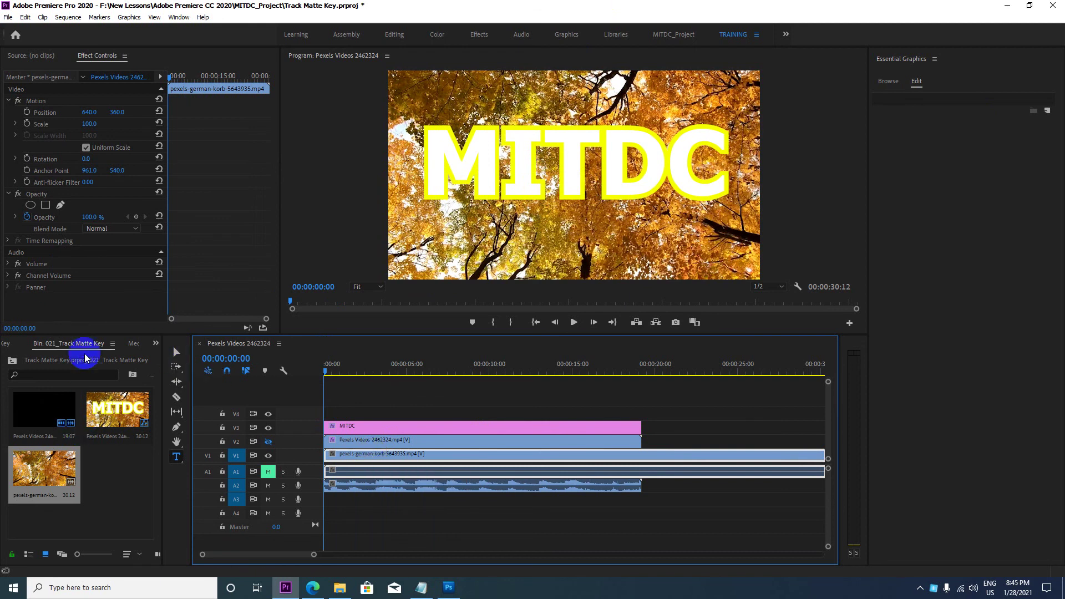
Search the Effects panel for 'Track' and apply Track Matte Key to the autumn clip
click(156, 343)
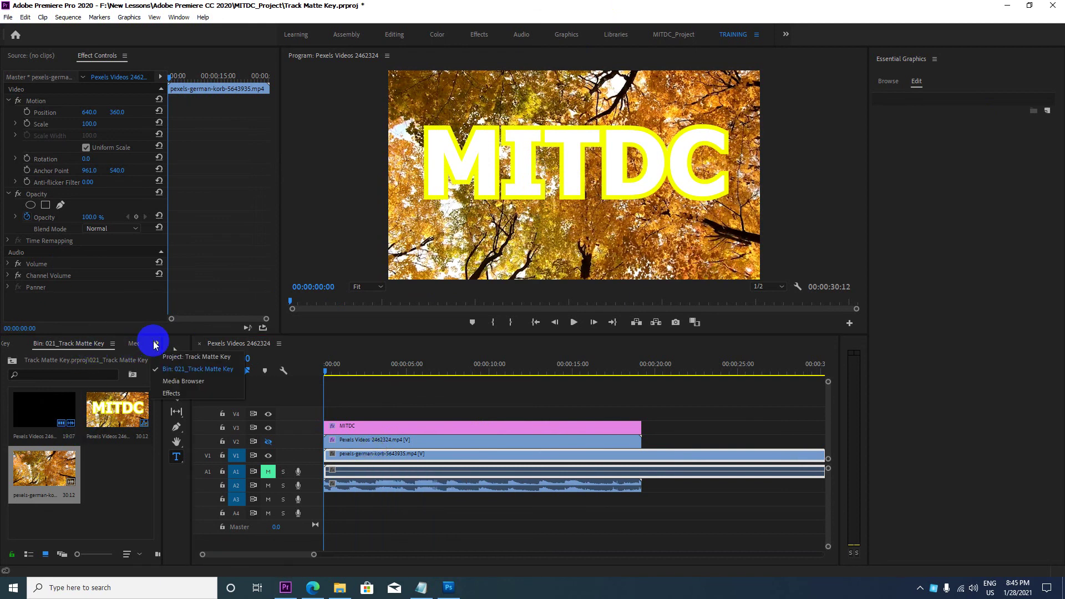
click(172, 393)
click(45, 360)
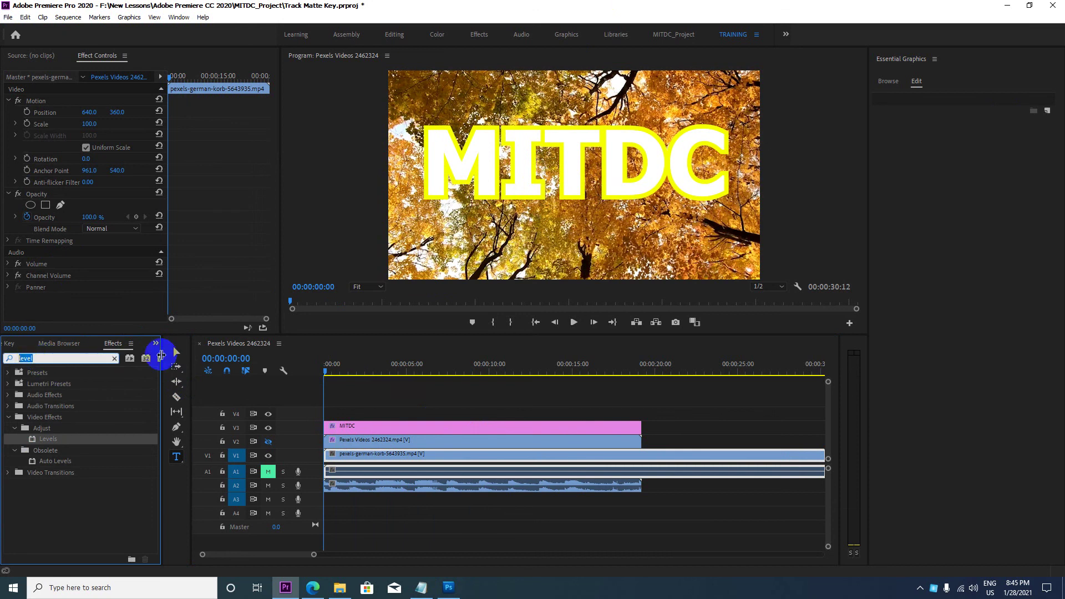
text(Tra)
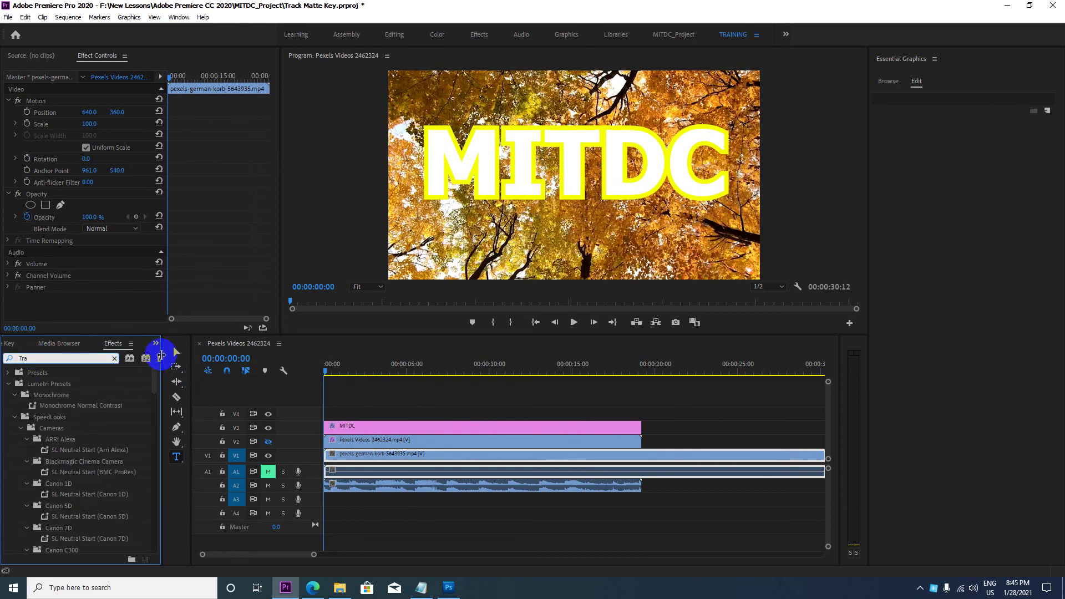
text(ck)
click(59, 439)
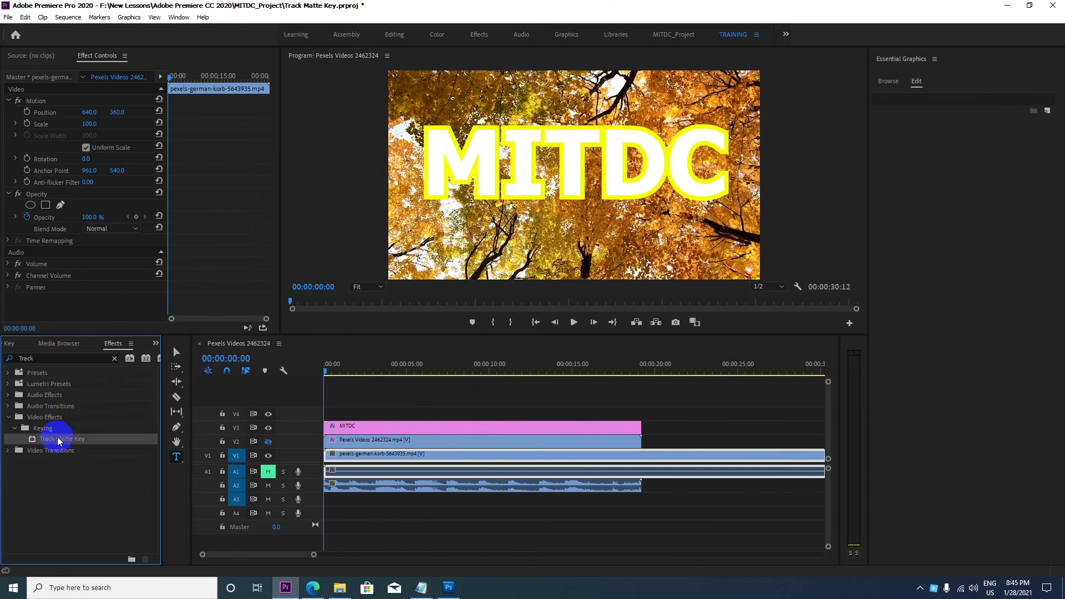
drag(63, 442, 356, 456)
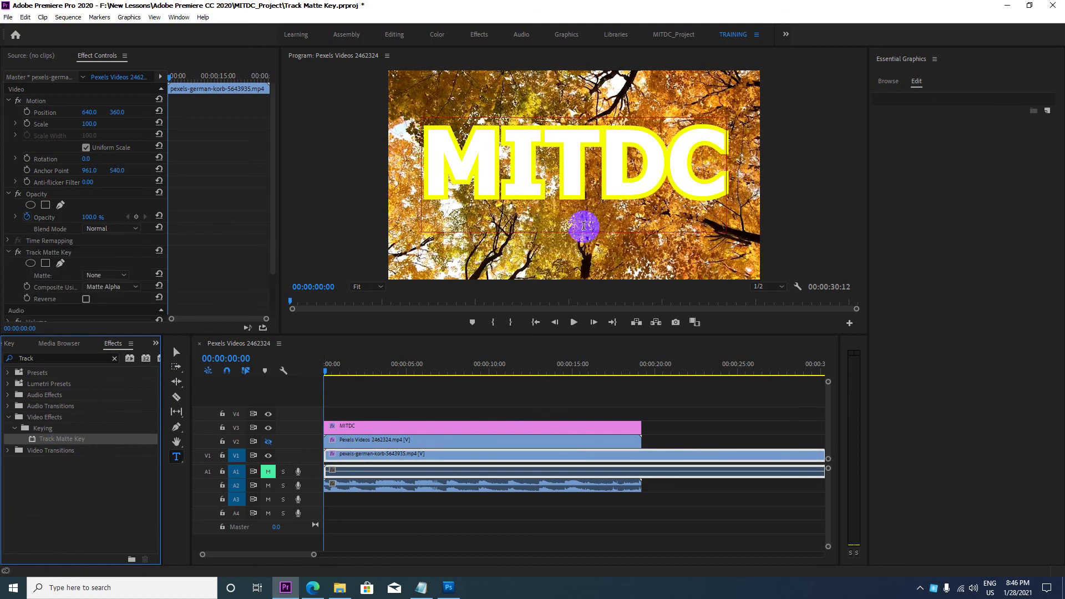
Set the Track Matte Key Matte to Video 3
scroll(122, 225, down, 2)
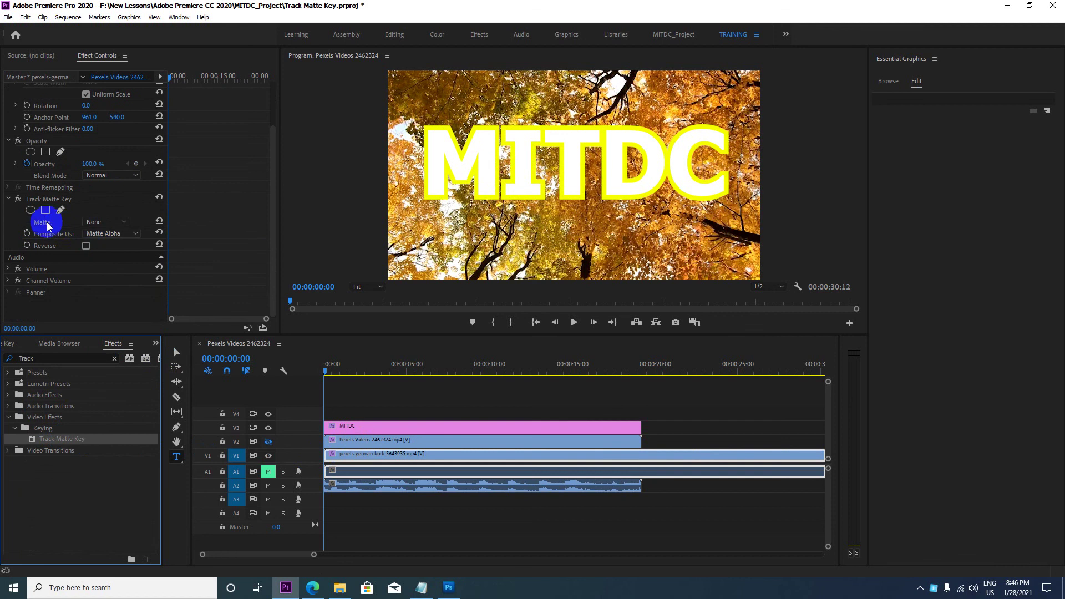
click(122, 222)
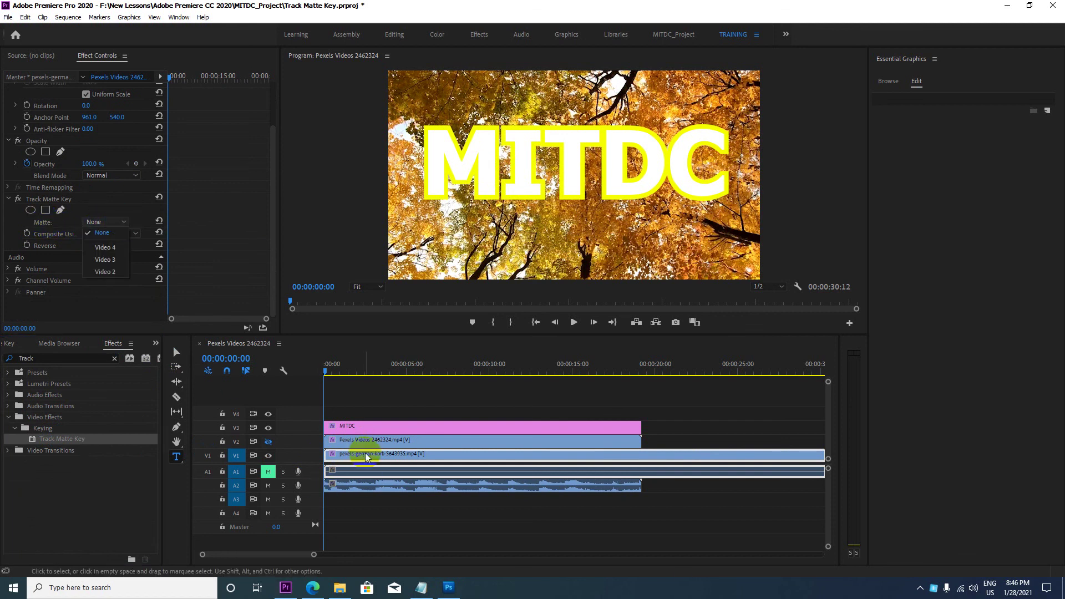
click(237, 455)
click(105, 259)
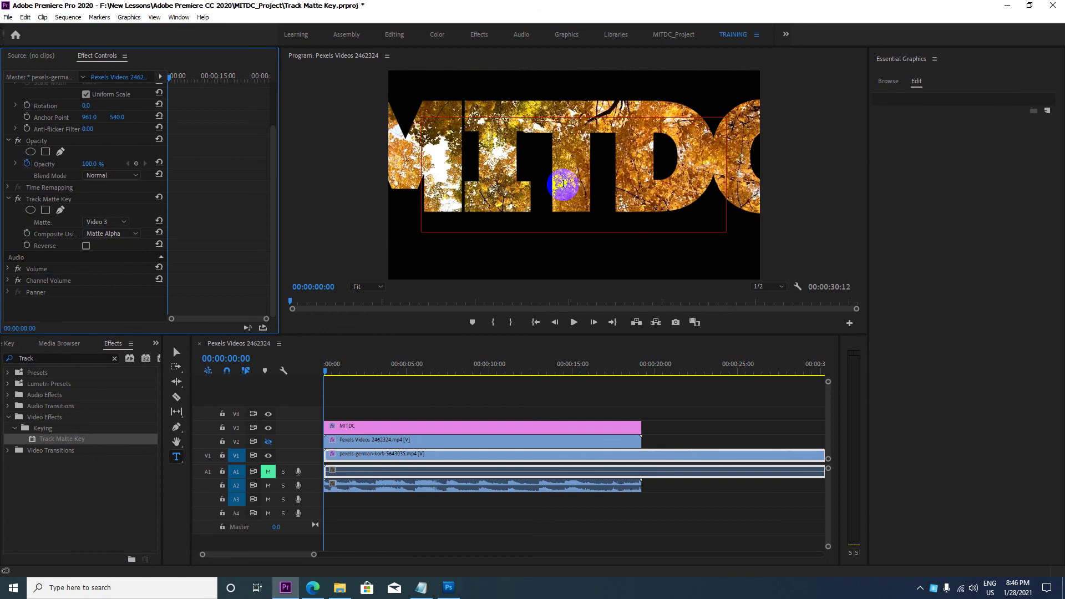
Scale down the MITDC text in Essential Graphics and centre it vertically and horizontally
click(377, 286)
click(409, 238)
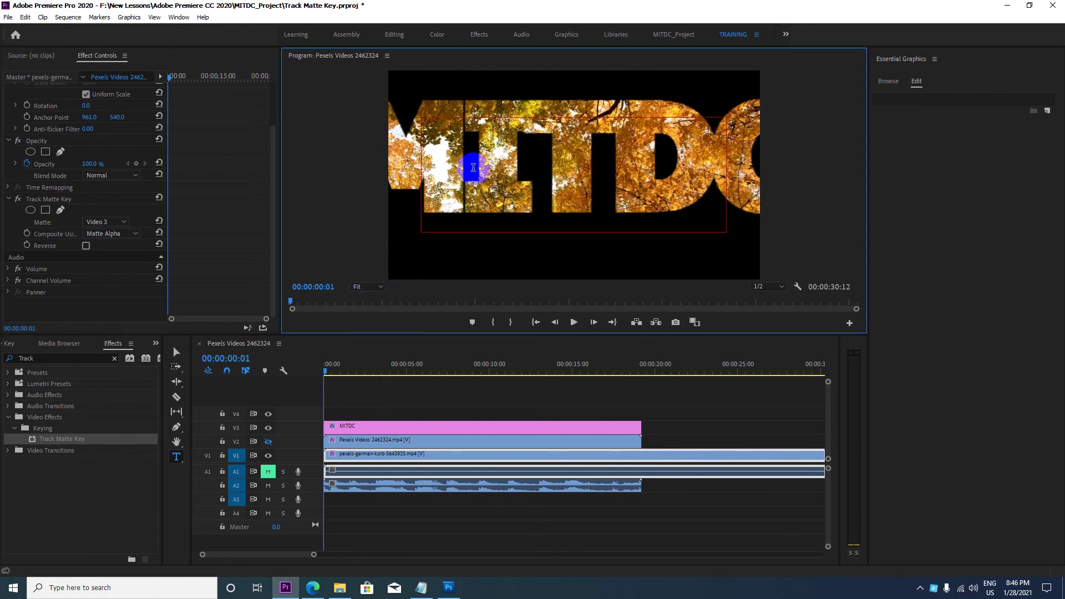
mouse_move(333, 373)
mouse_down()
mouse_move(448, 375)
mouse_move(403, 375)
mouse_up()
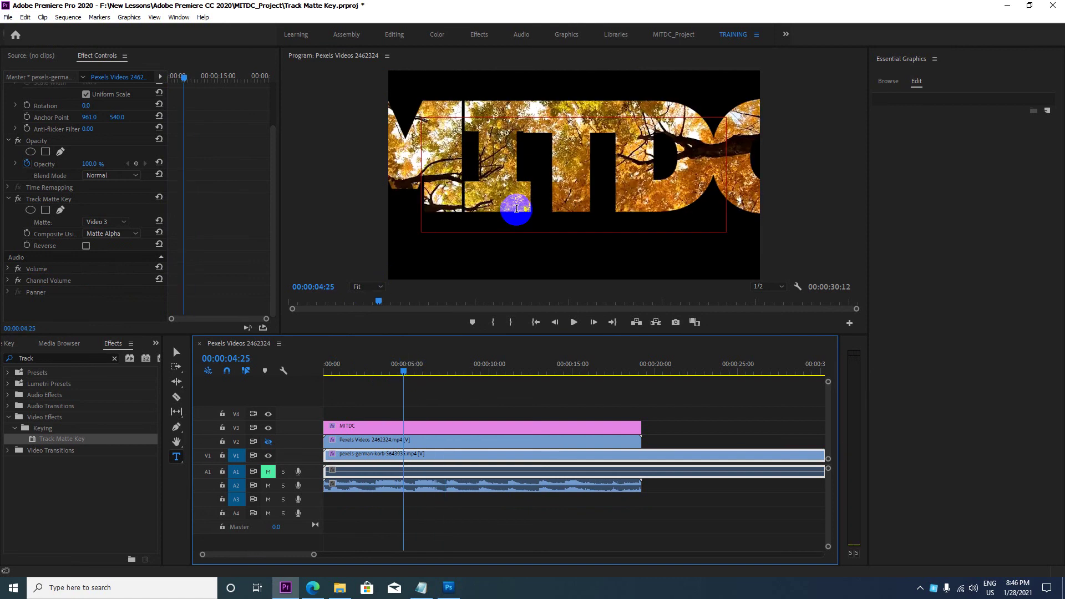
click(391, 431)
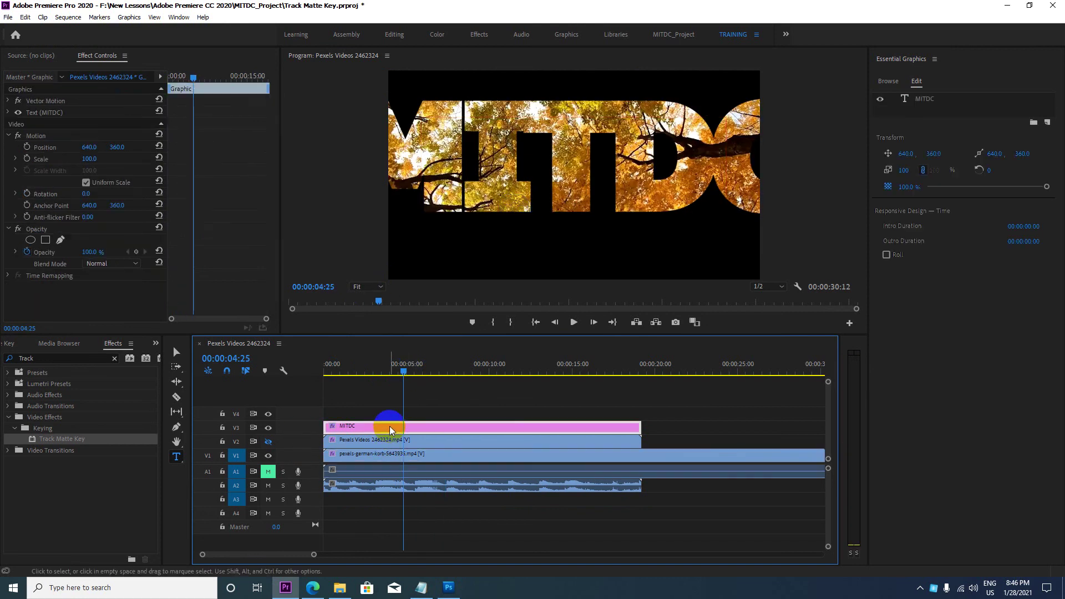
click(916, 81)
click(921, 98)
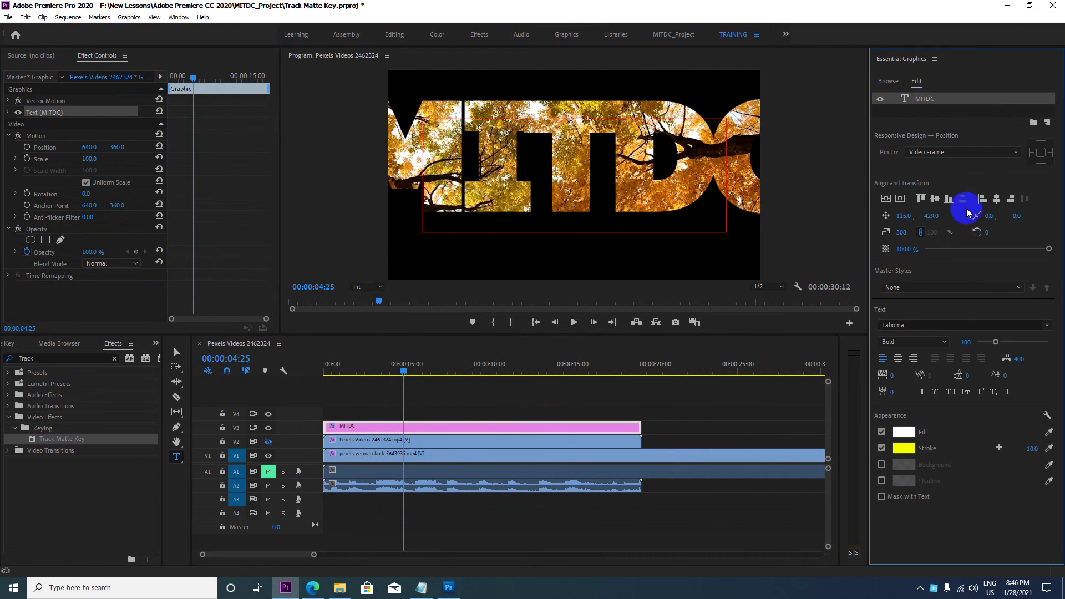
mouse_move(905, 233)
mouse_down()
mouse_move(848, 257)
mouse_move(912, 230)
mouse_up()
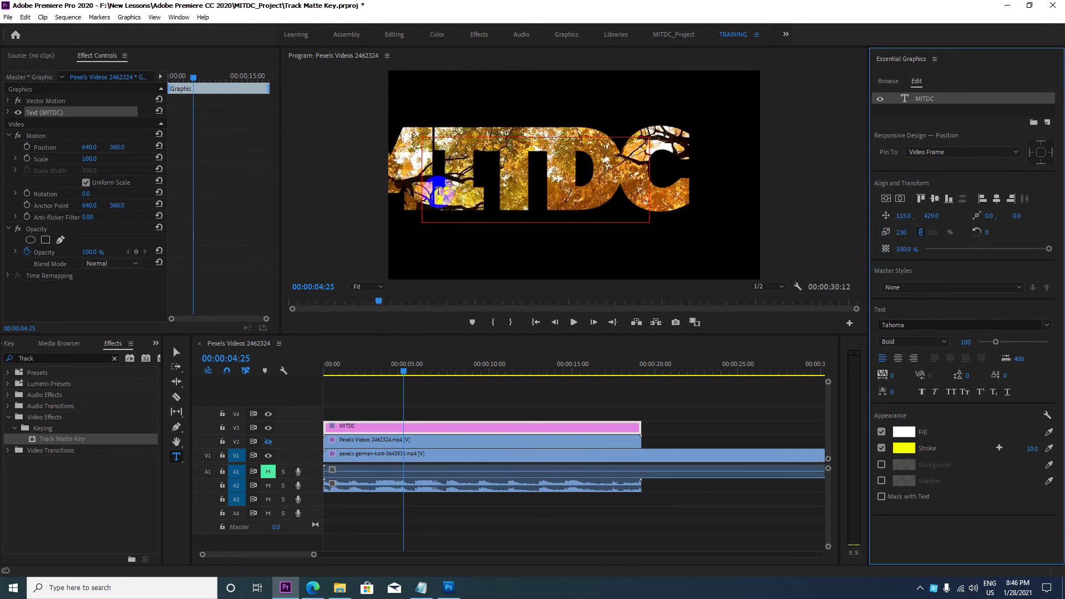
click(885, 198)
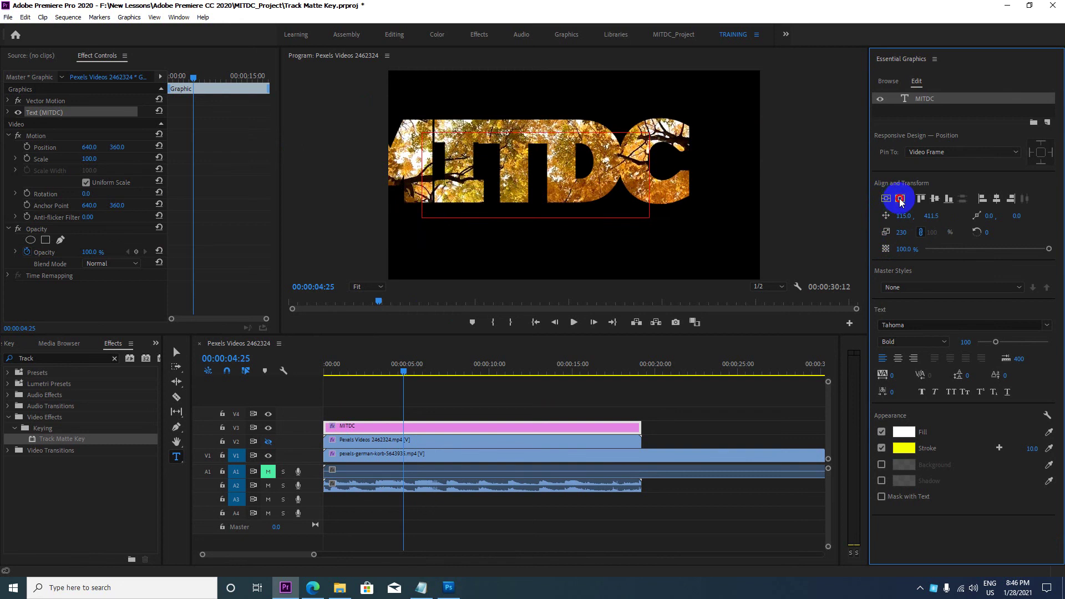
click(899, 199)
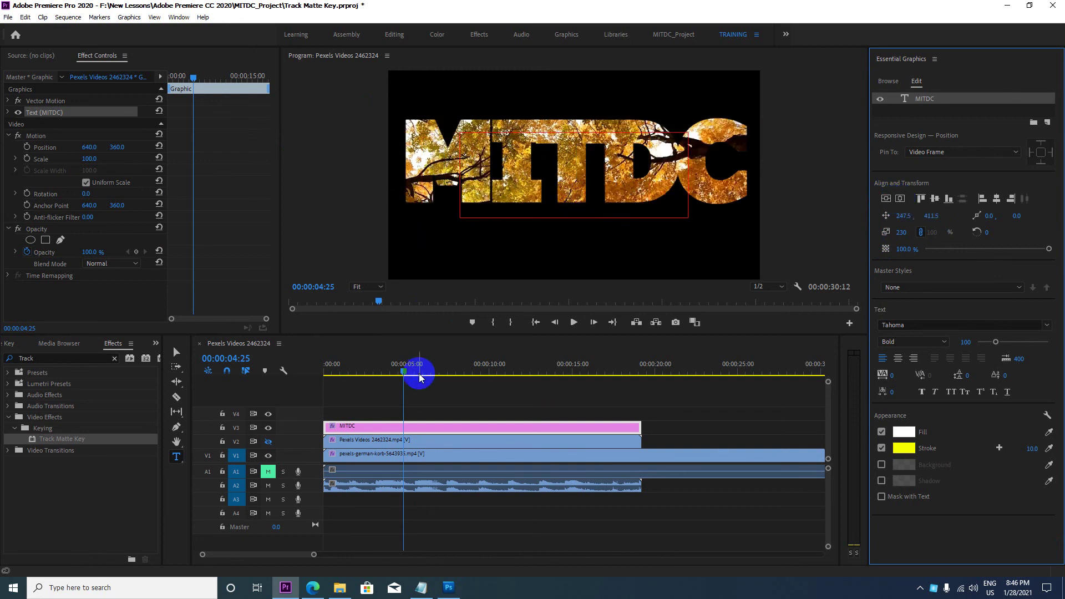
Preview from the start, then unmute A1 and mute A2 instead
drag(399, 370, 278, 368)
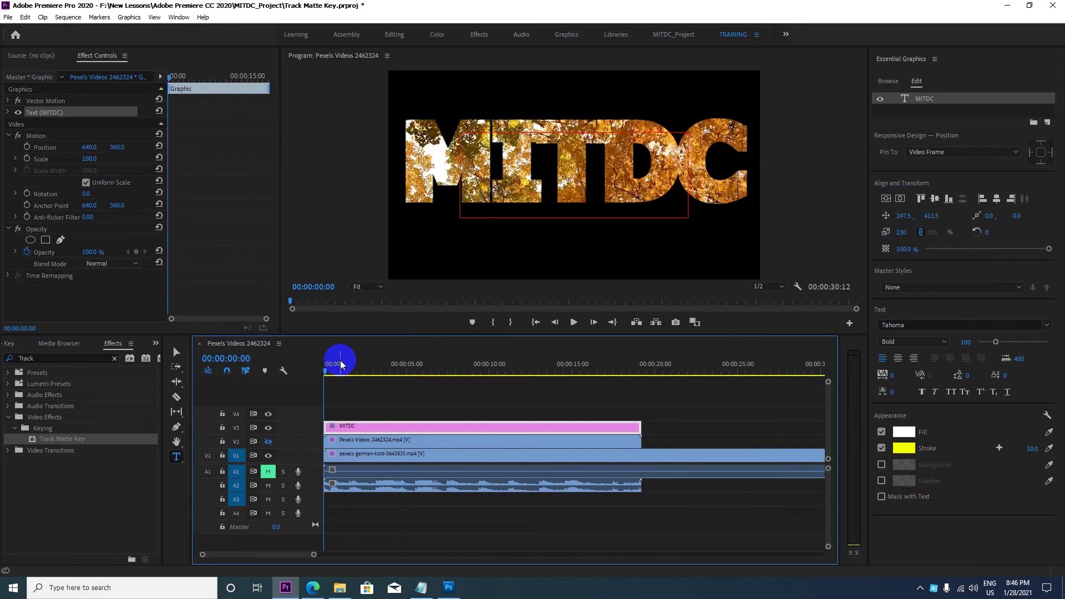
key(space)
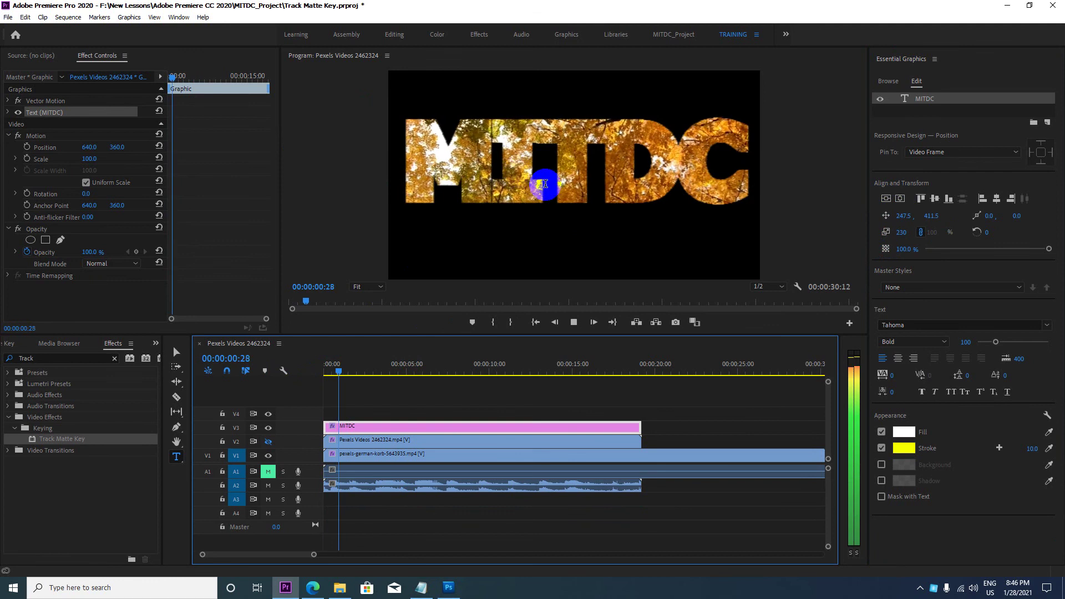
key(space)
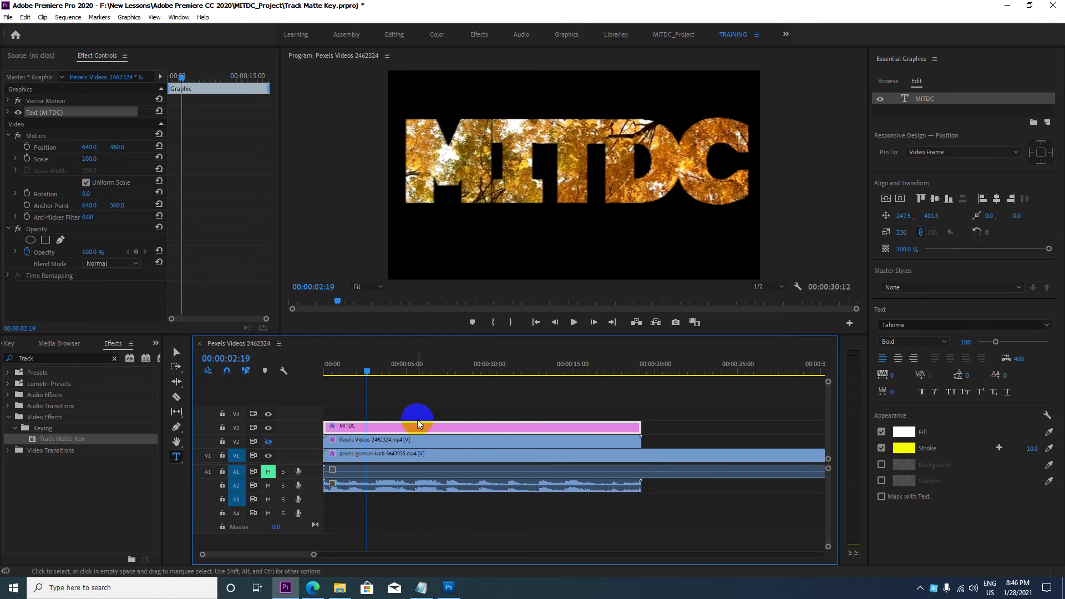
click(363, 490)
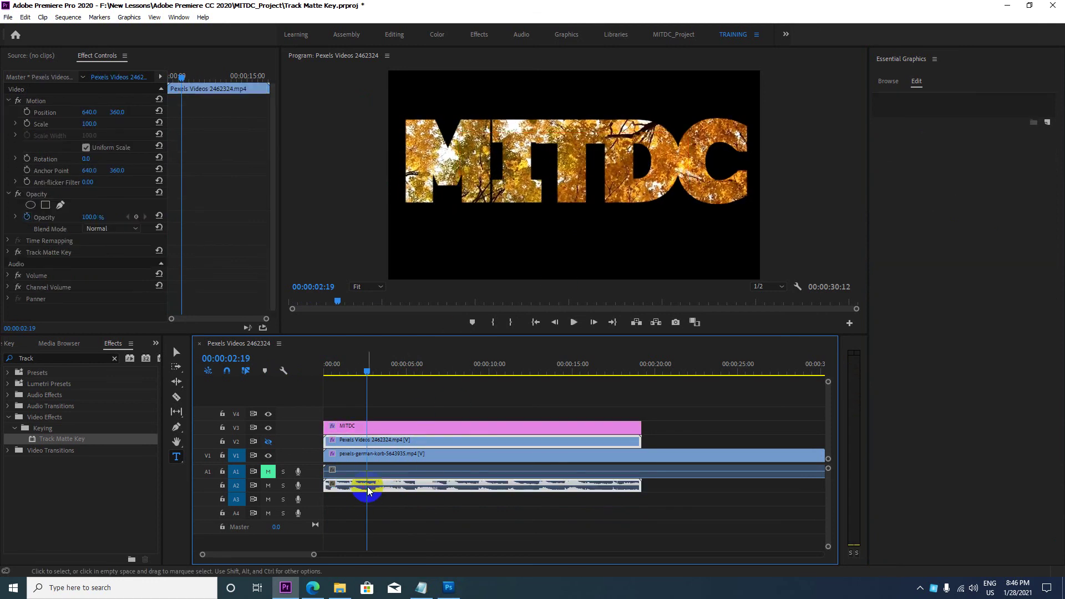
click(268, 472)
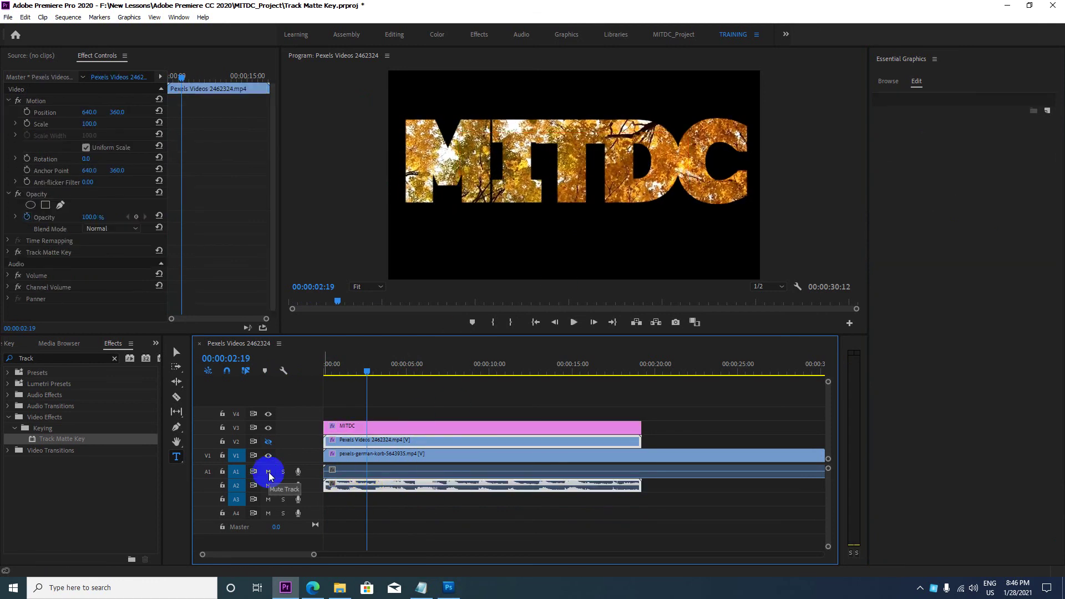
click(340, 484)
click(642, 492)
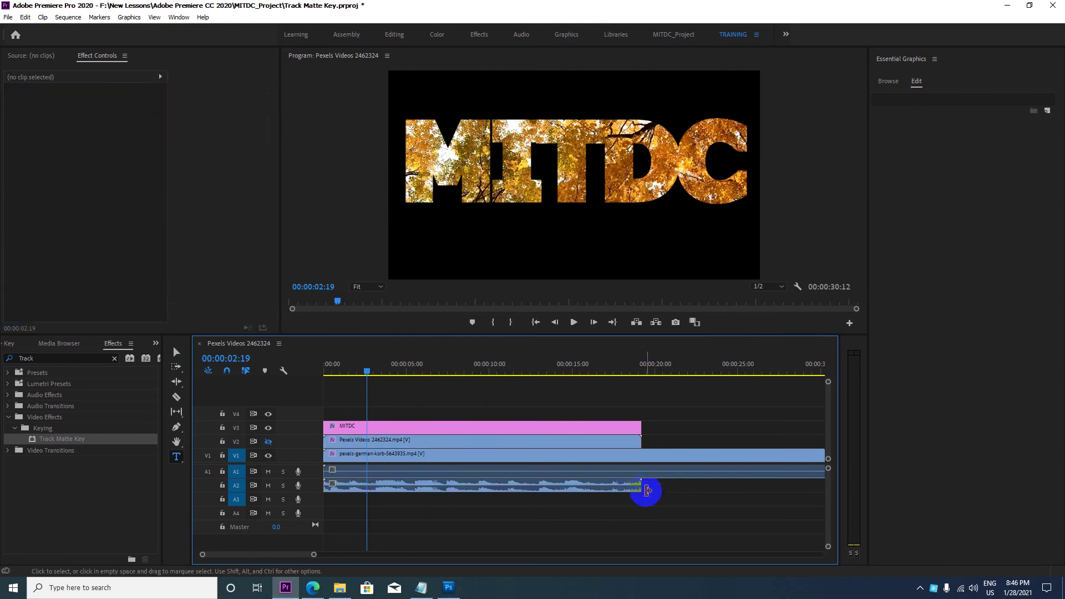
click(630, 487)
click(269, 486)
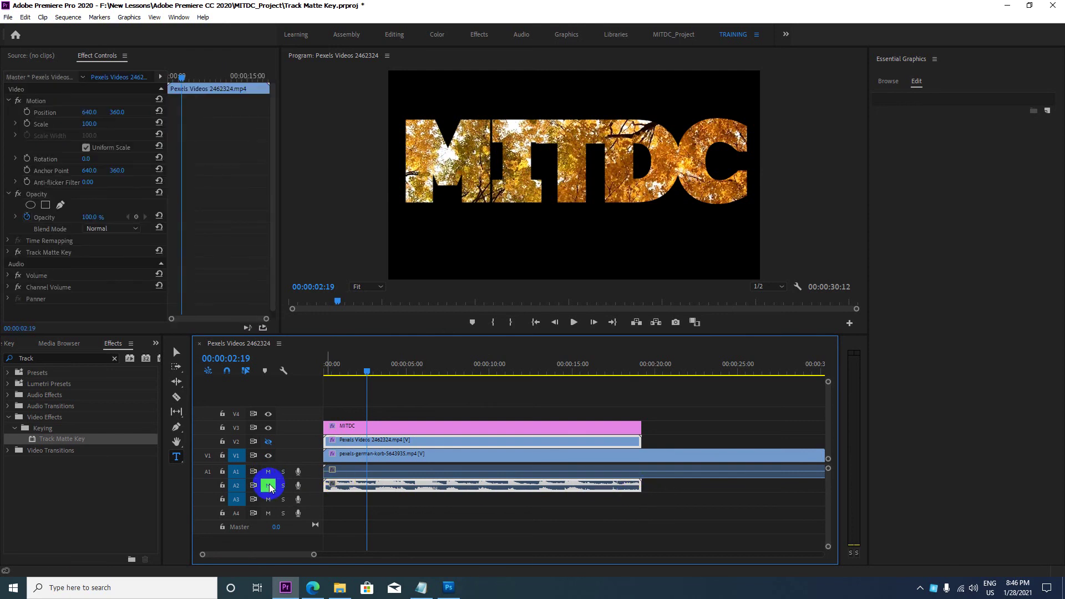
Replay the sequence from the start and select the MITDC text layer in Essential Graphics
drag(367, 371, 313, 372)
key(space)
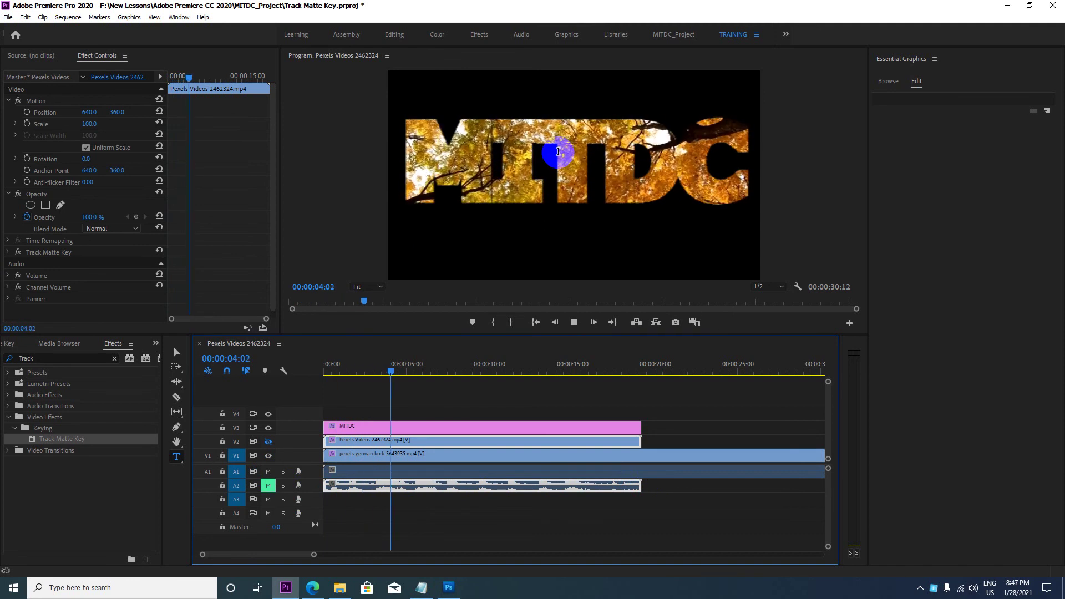
key(space)
click(915, 83)
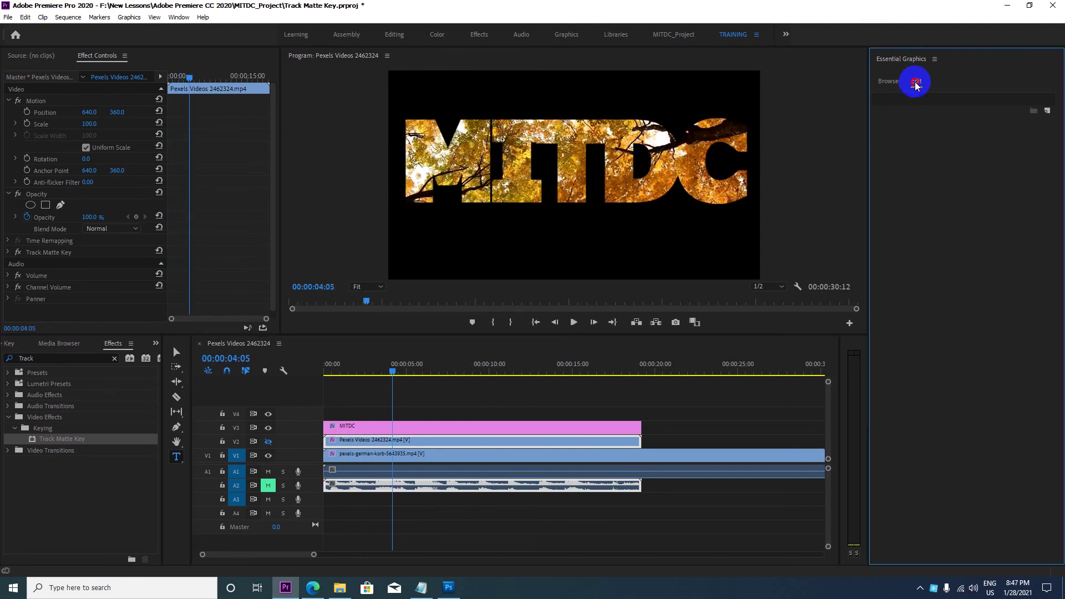
click(487, 427)
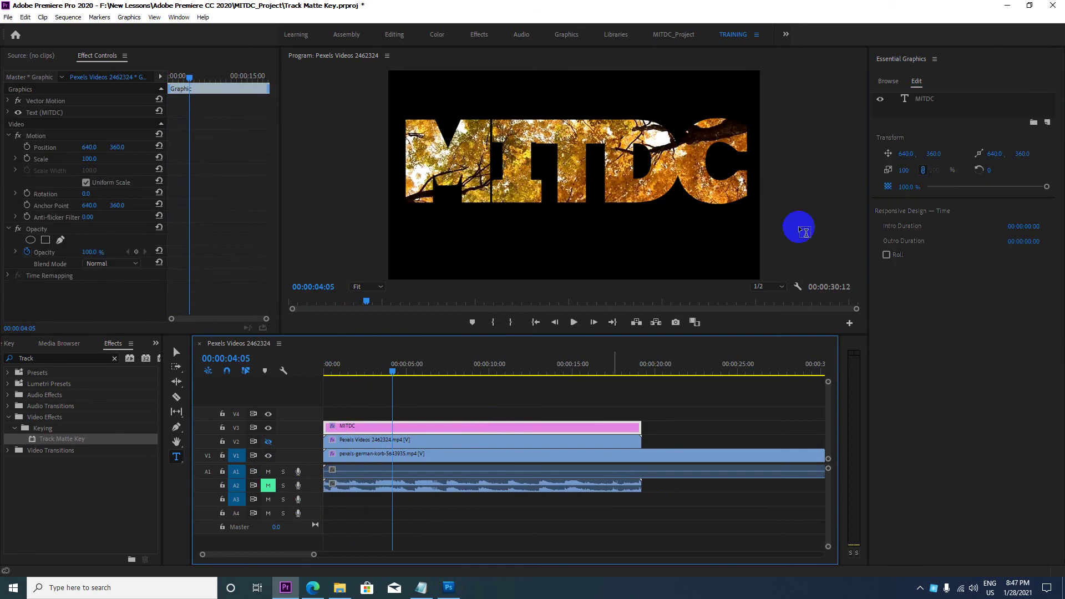
click(915, 81)
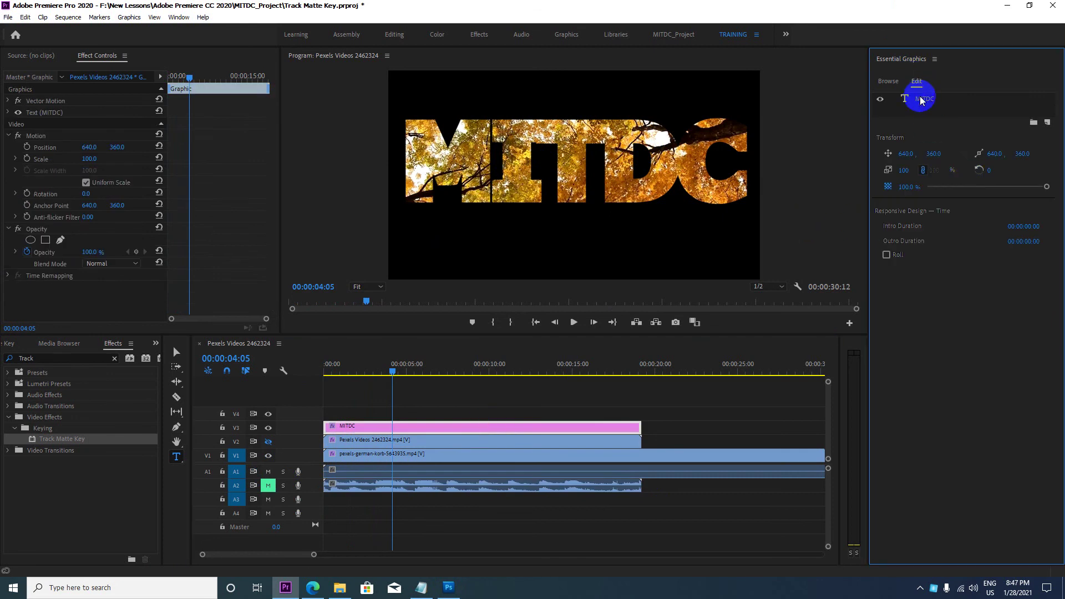
click(922, 99)
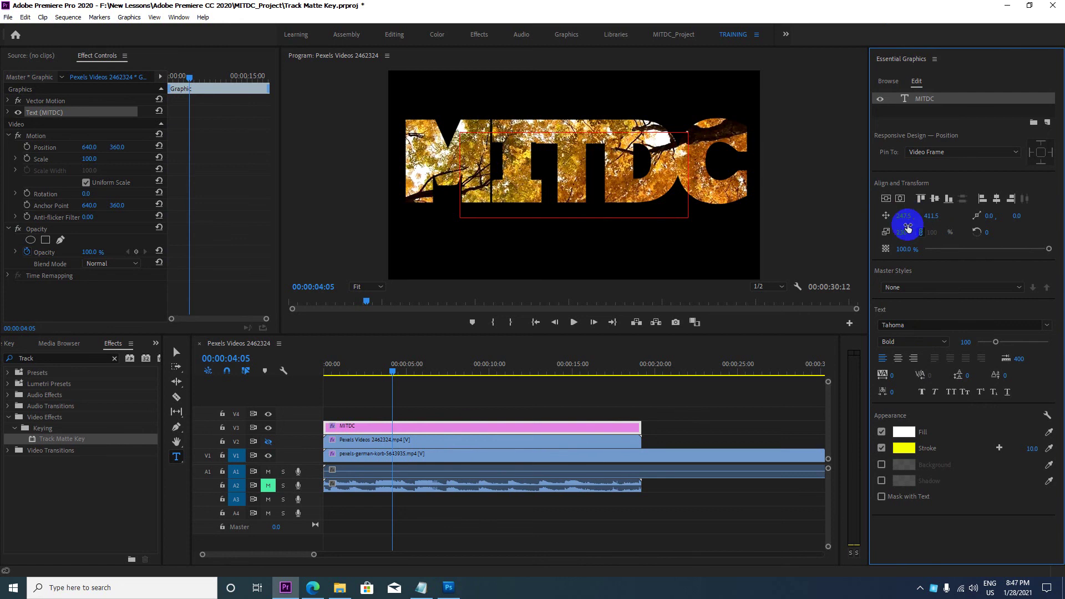
Set the MITDC font to Verdana Regular, scale it to 211 and recentre it
click(925, 327)
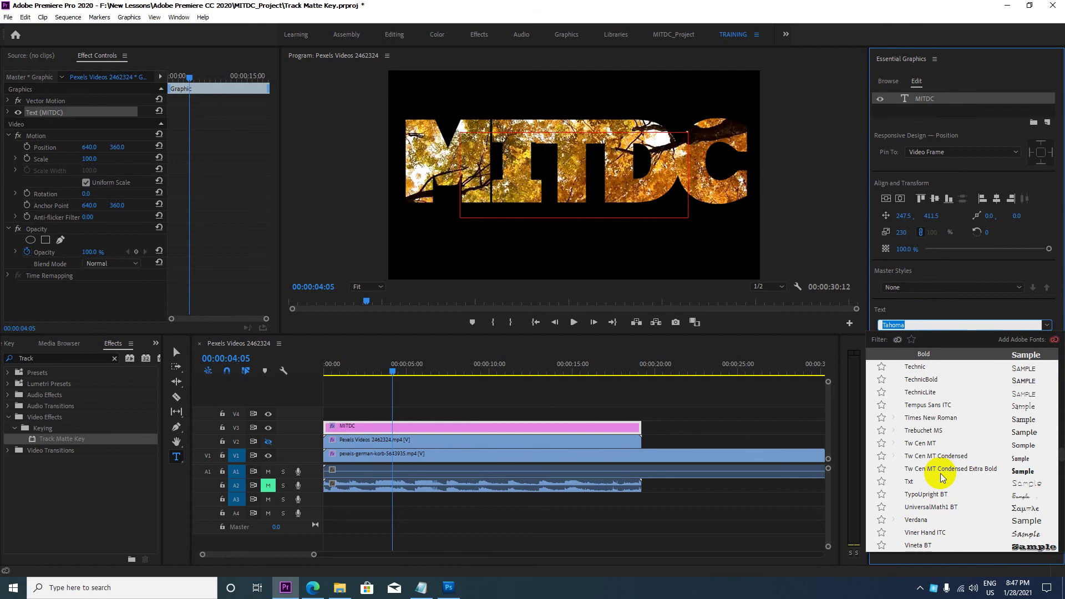
scroll(941, 478, down, 1)
click(1011, 481)
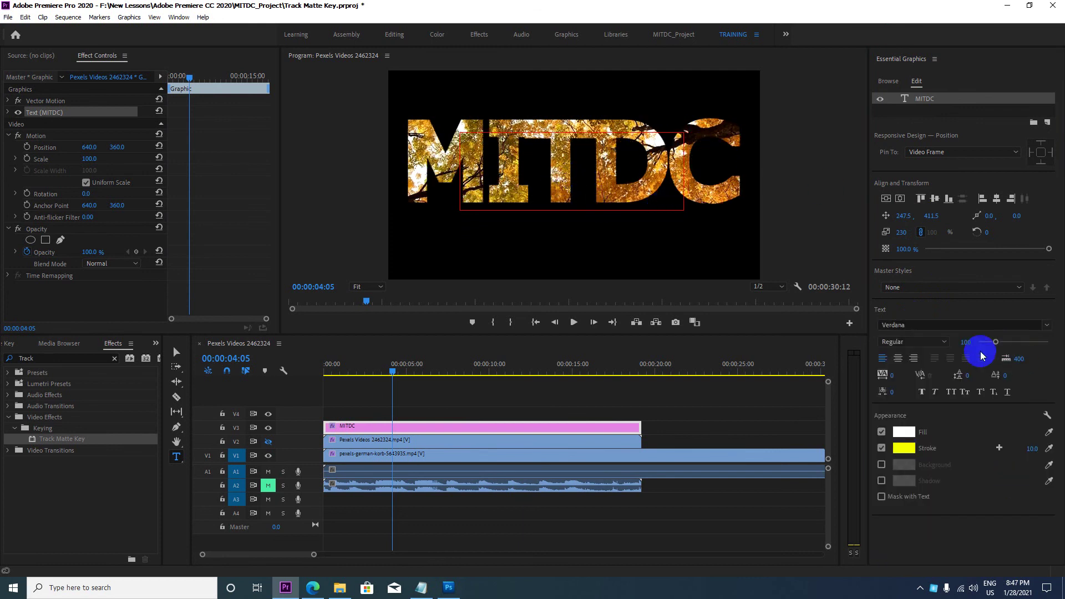
drag(904, 236, 890, 238)
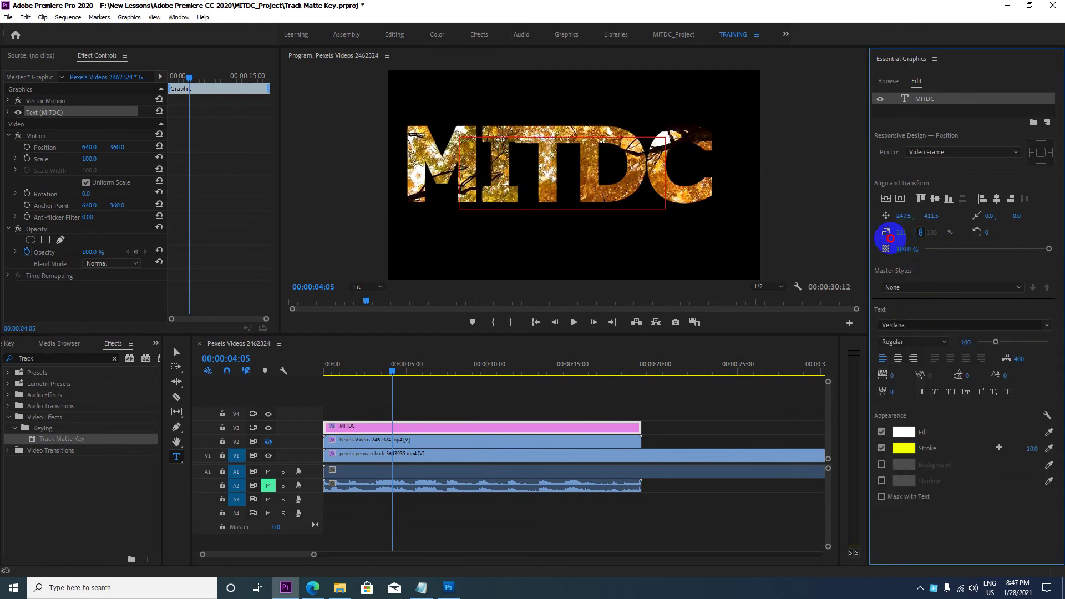
click(885, 199)
click(899, 198)
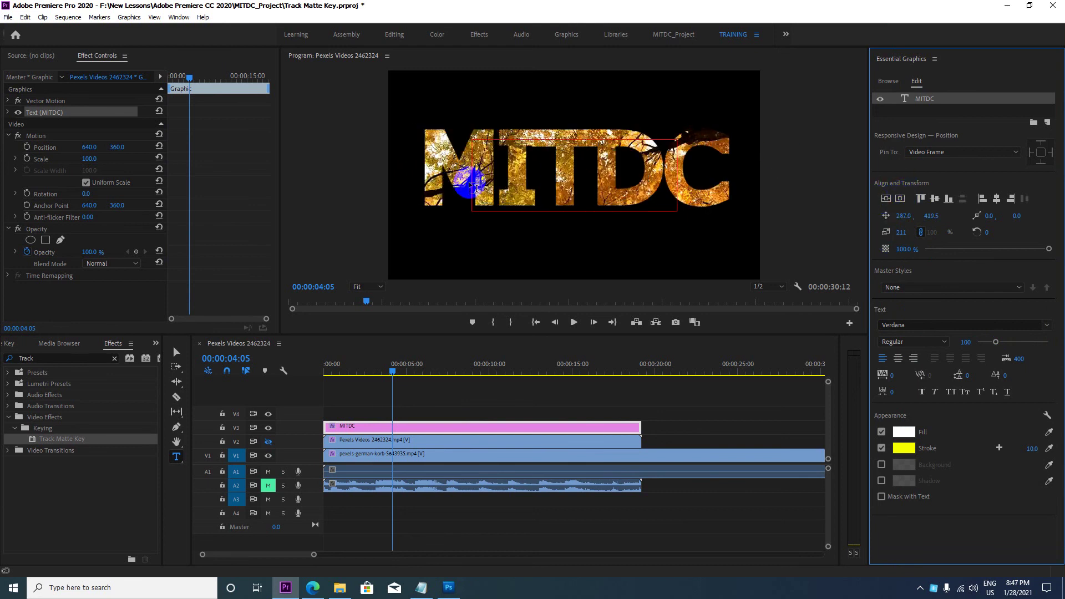
click(353, 427)
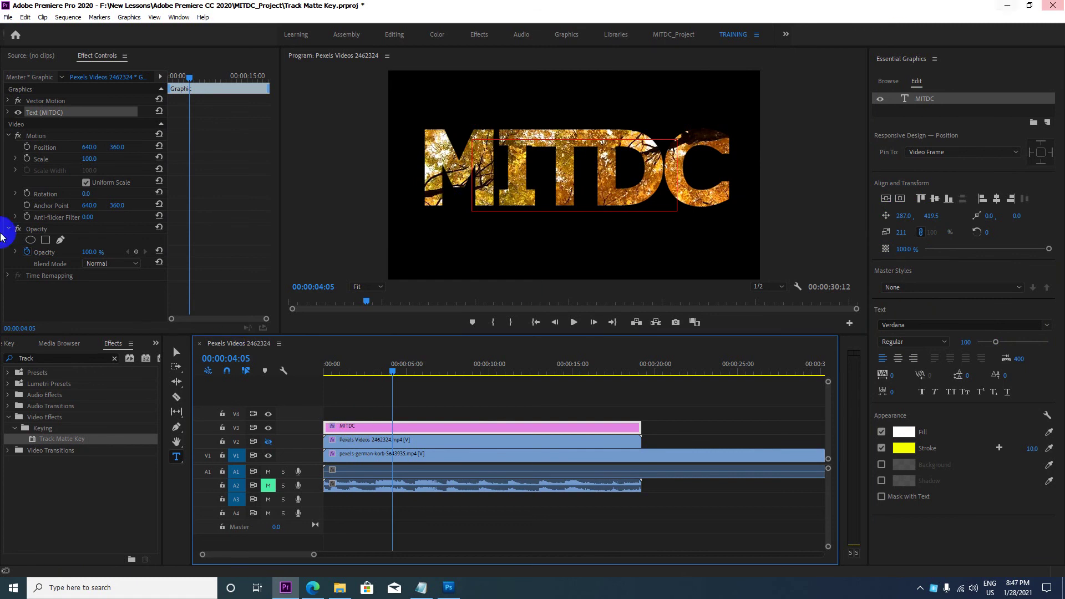
Shift the MITDC baseline down, set Tracking to 92 and Scale to 190
drag(390, 368, 318, 375)
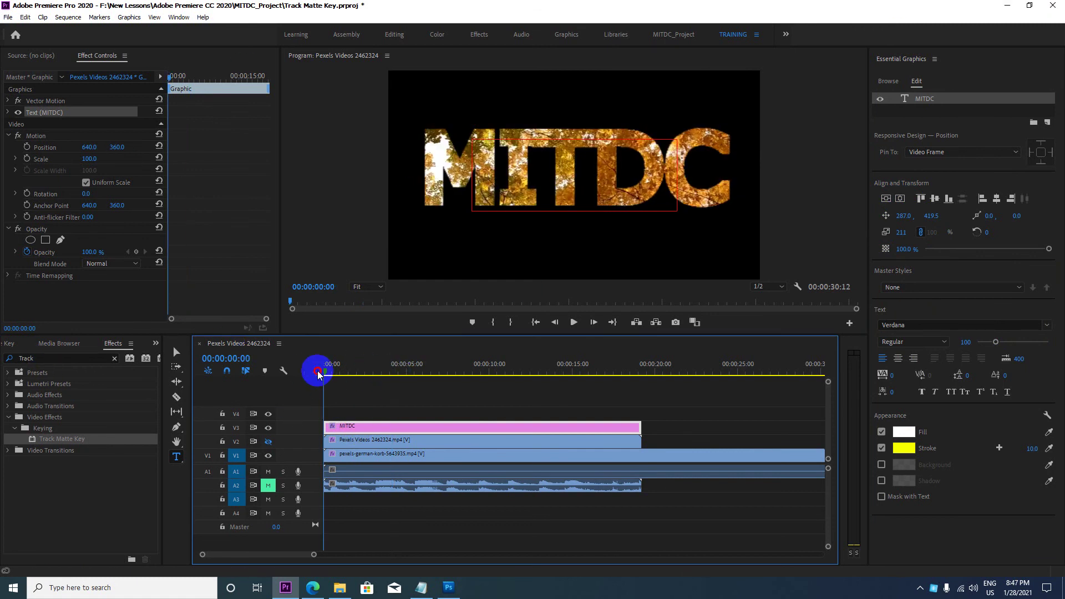
key(space)
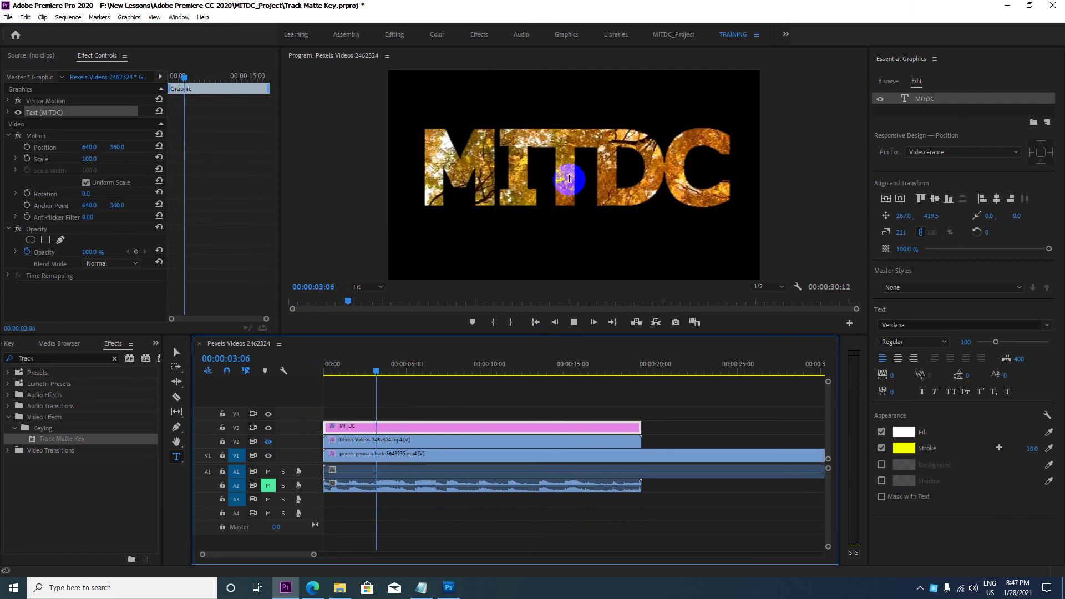
key(space)
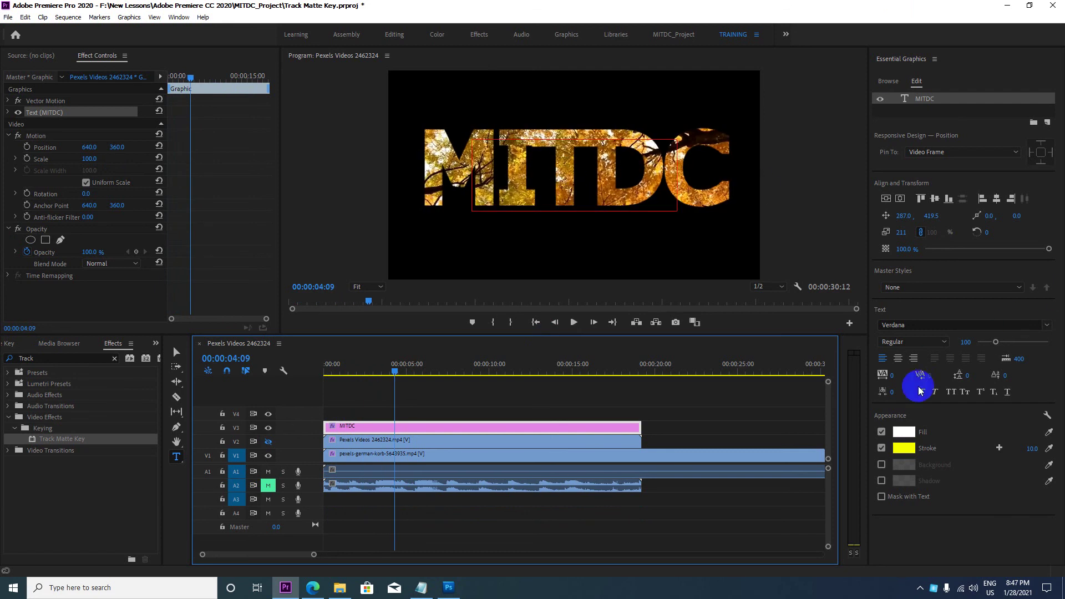
click(996, 377)
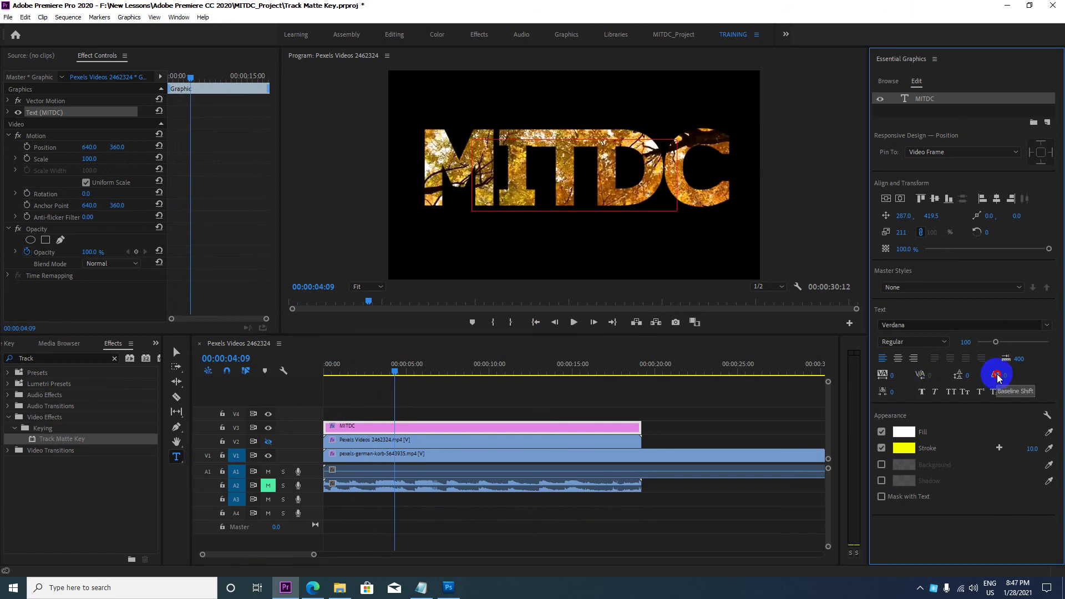
drag(1007, 376, 998, 376)
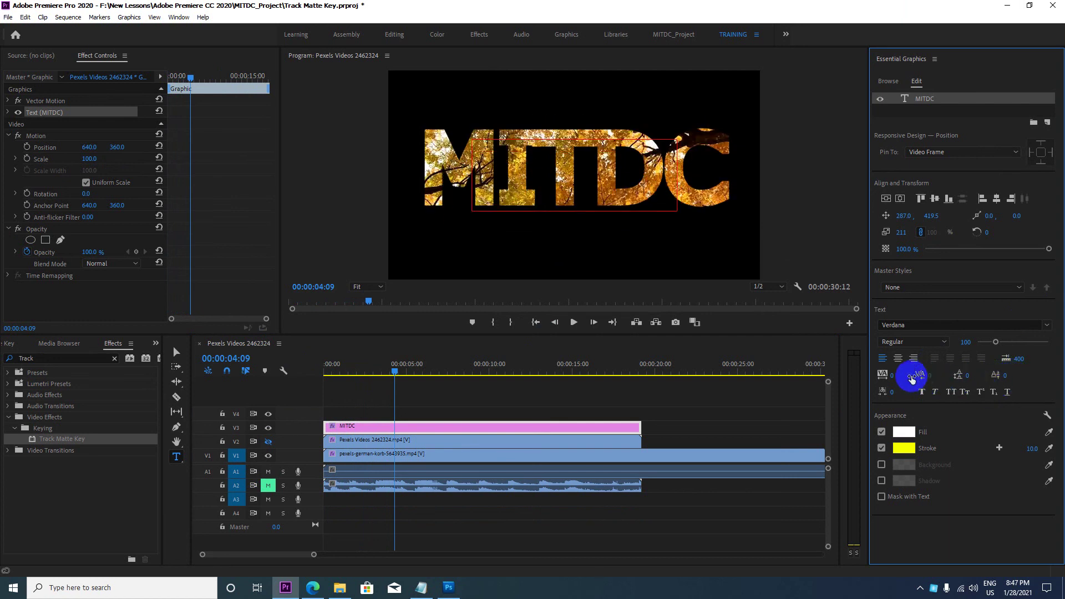
drag(883, 376, 936, 375)
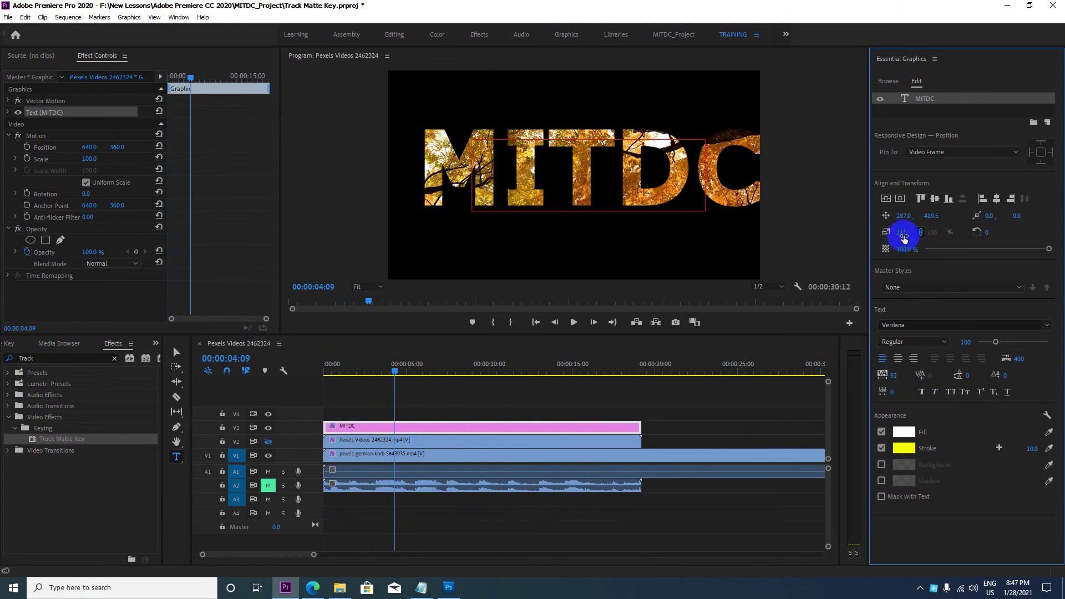
drag(903, 232, 890, 233)
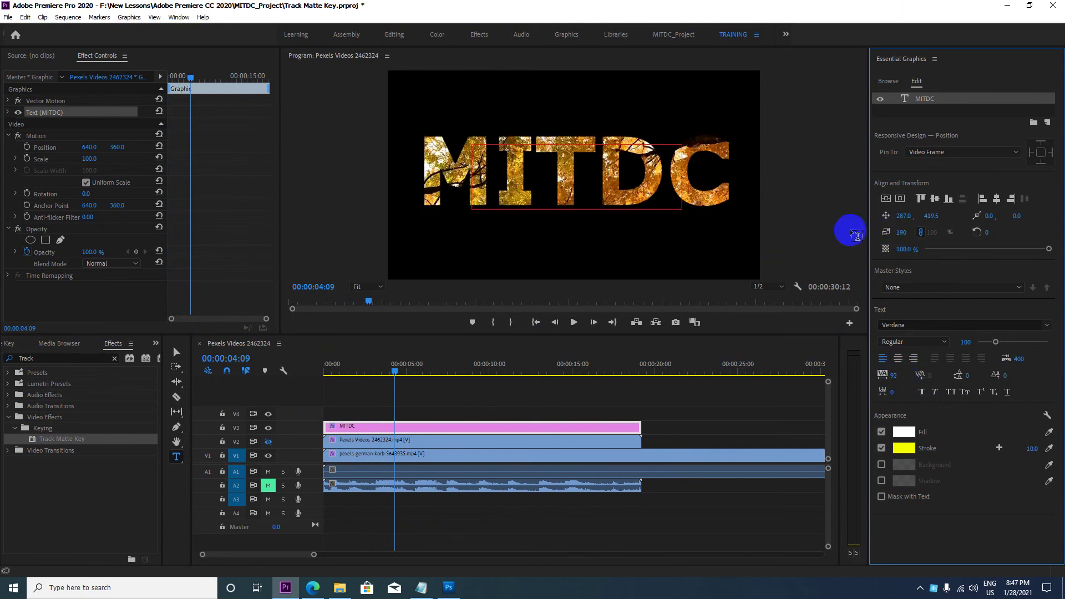
Play the sequence from the start to preview the restyled title
click(313, 375)
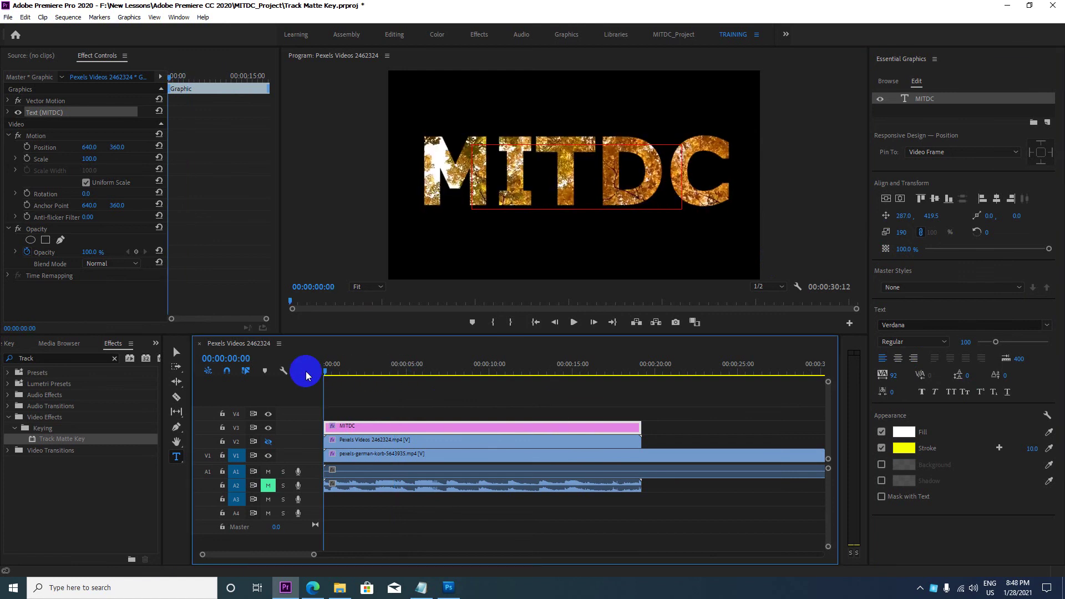
key(space)
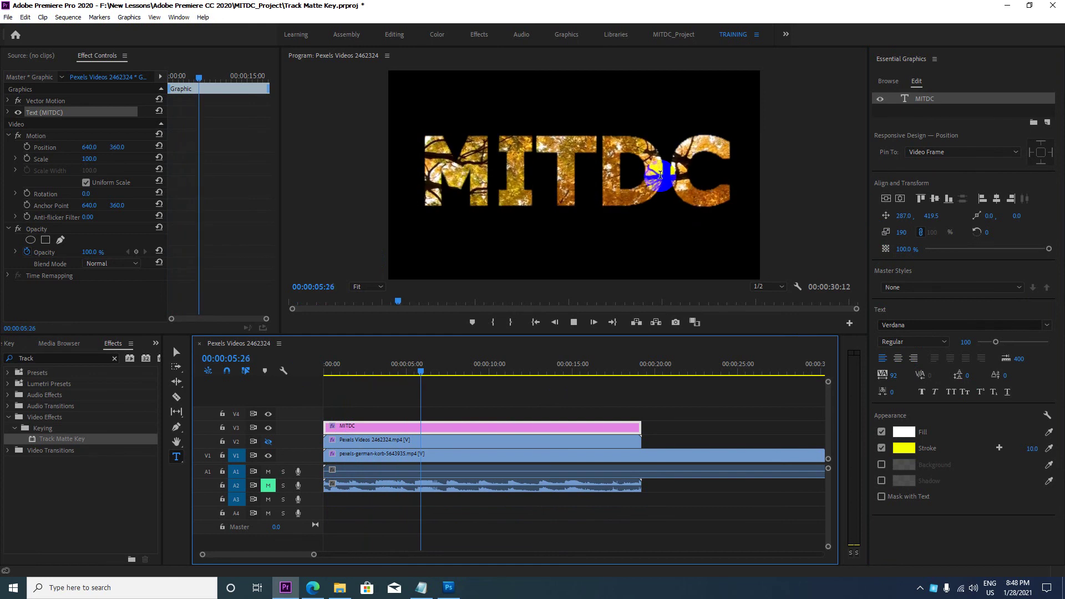
click(385, 441)
click(271, 442)
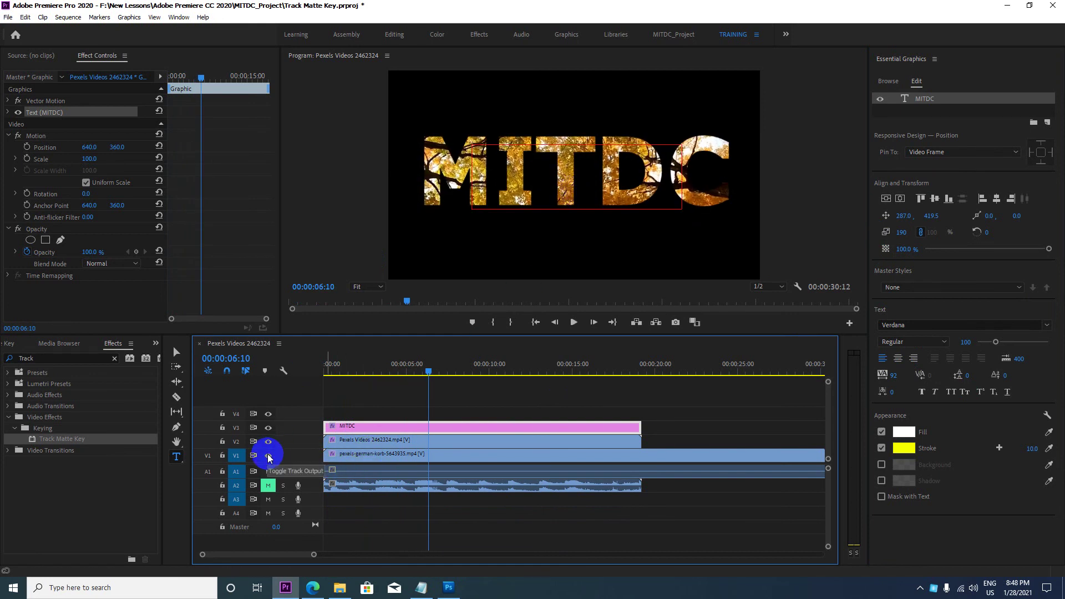
Set the V2 Pexels clip's Track Matte Key Matte to Video 3 and compare with V2 output toggled
drag(428, 366, 326, 367)
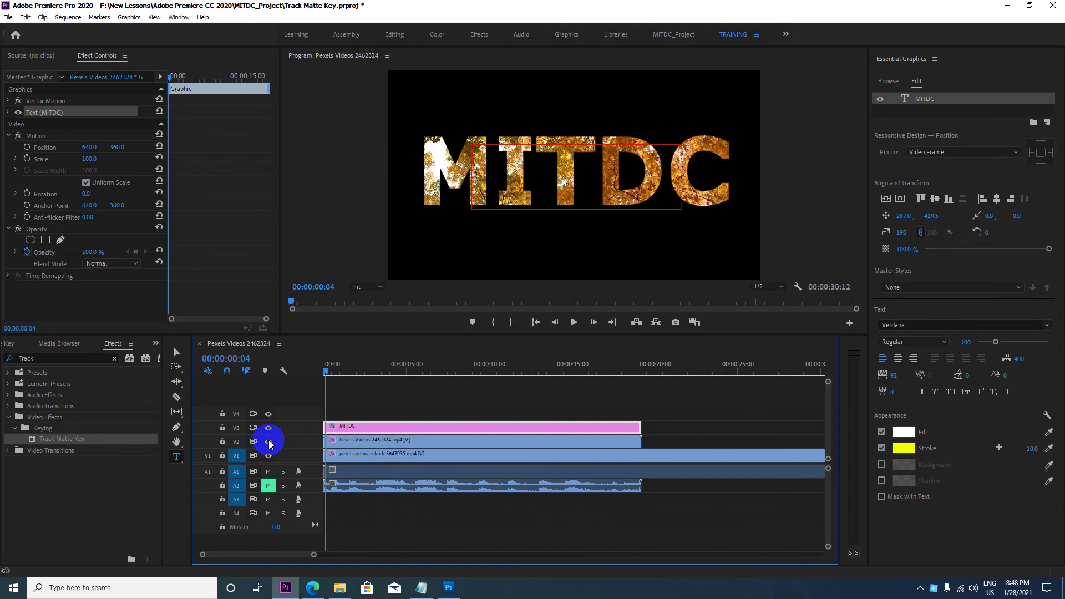
click(361, 444)
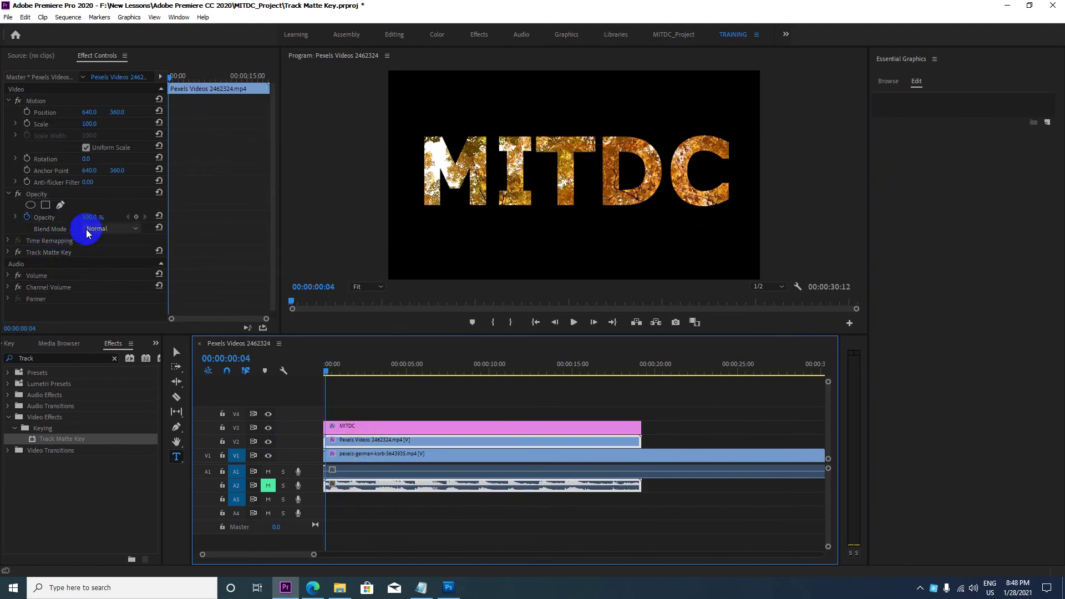
click(57, 254)
click(9, 253)
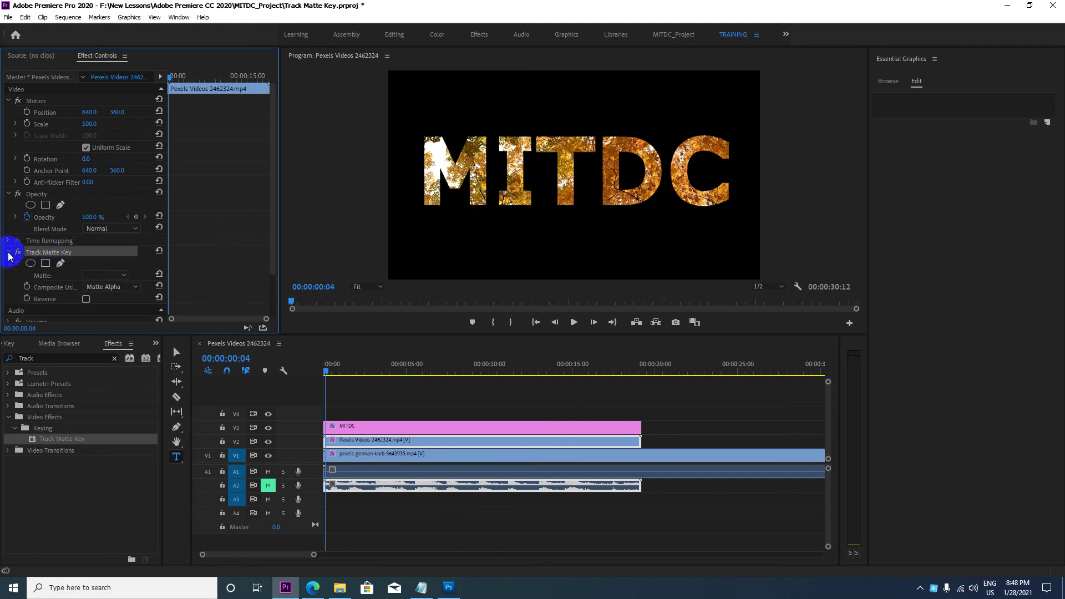
click(122, 274)
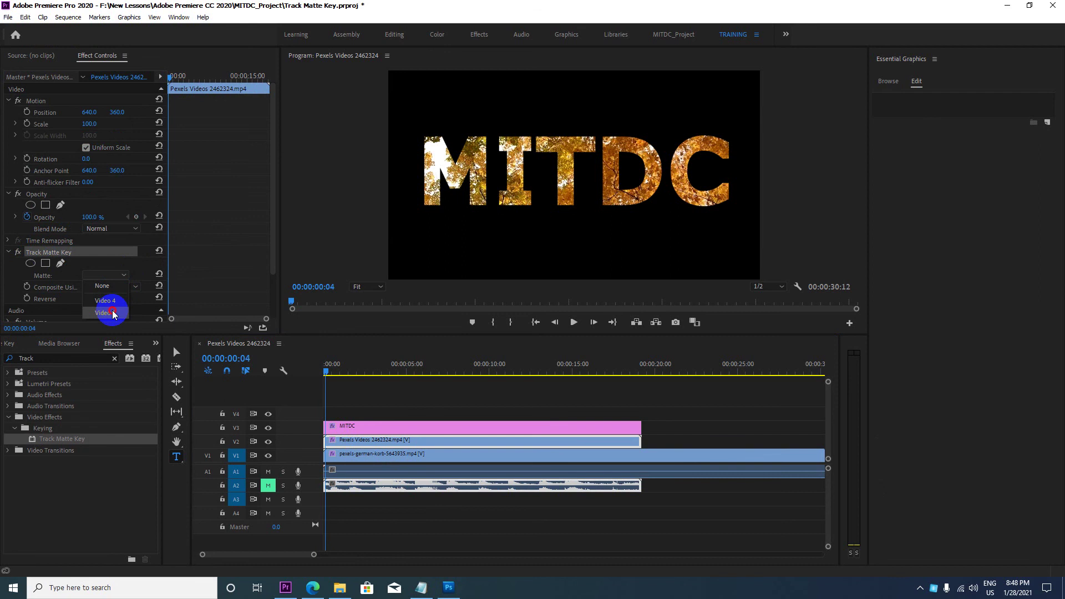
click(112, 314)
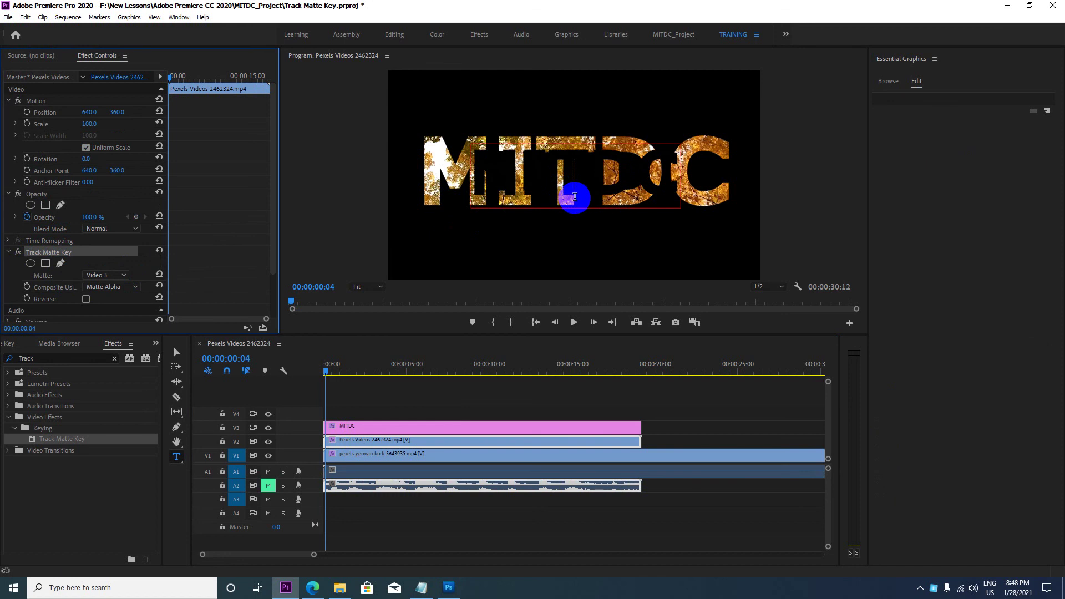
click(559, 229)
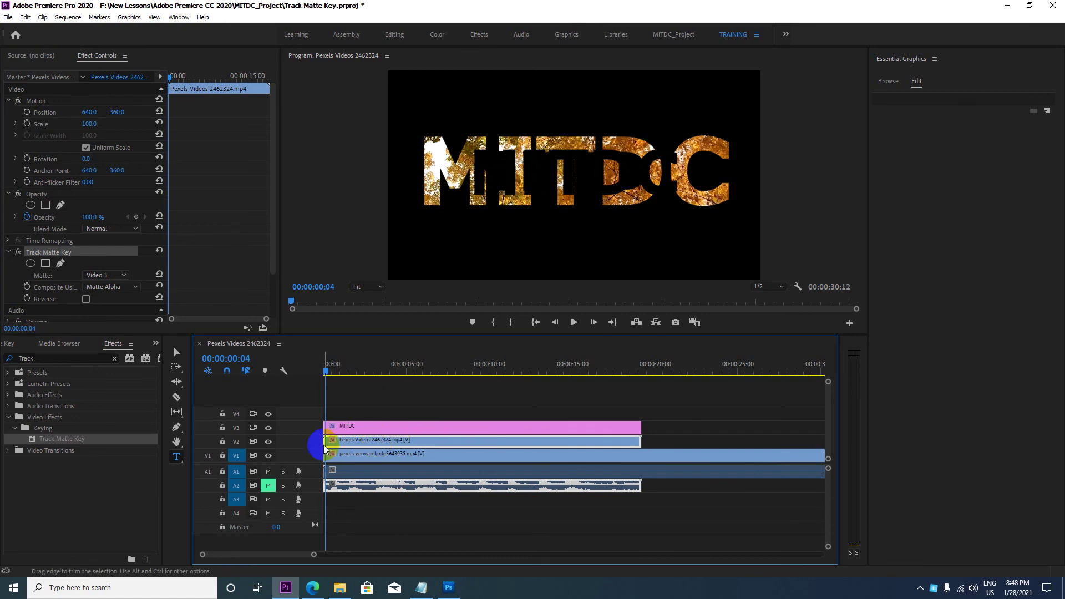
click(268, 442)
click(269, 441)
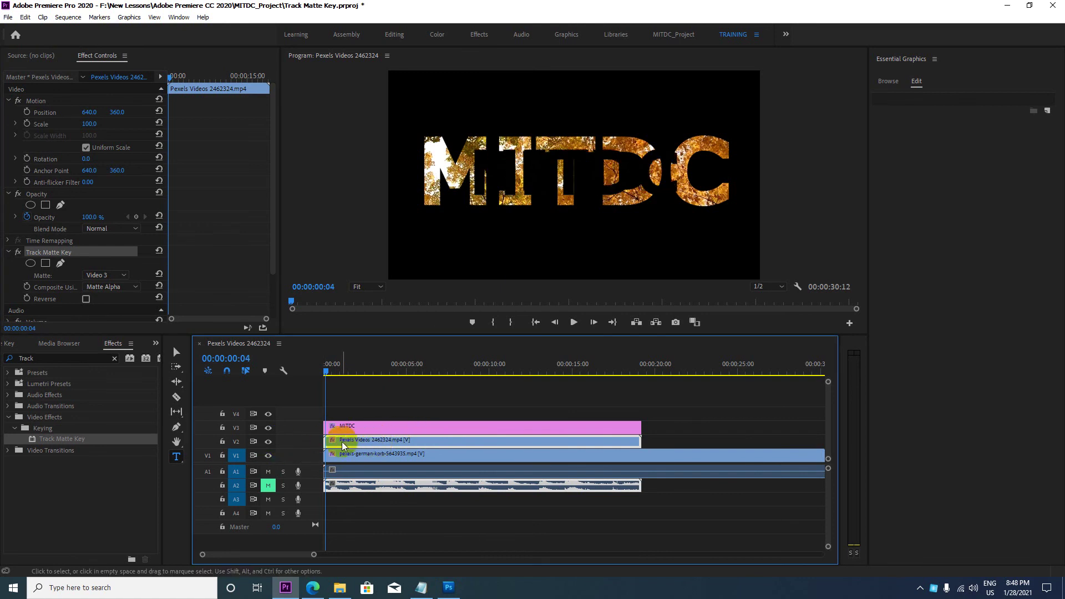
Delete the Pexels clip from V2 and move the MITDC title down from V3 to V2
key(Delete)
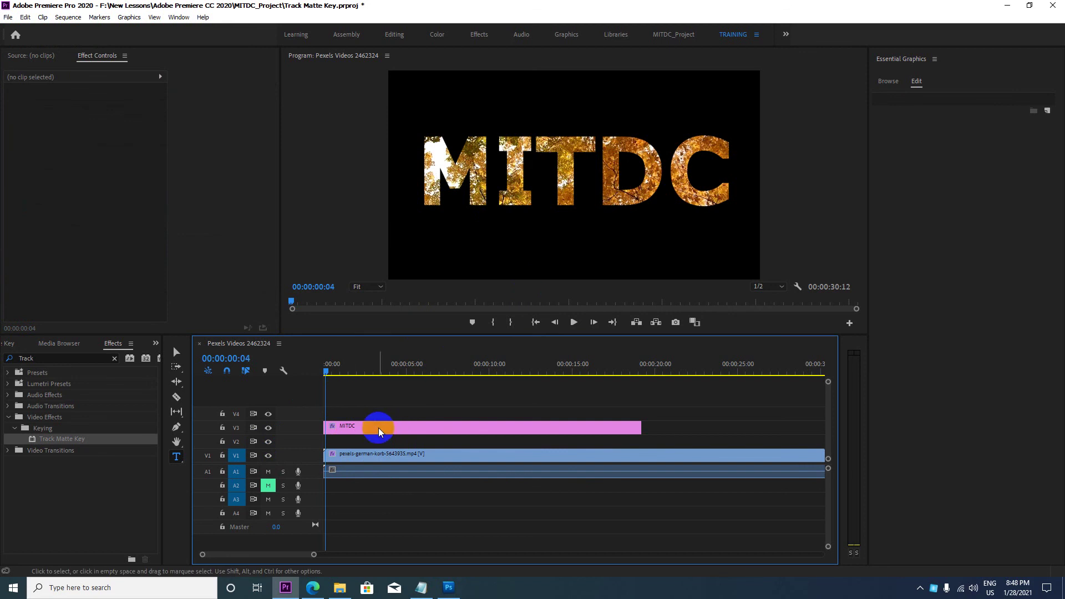
click(360, 431)
drag(364, 429, 362, 440)
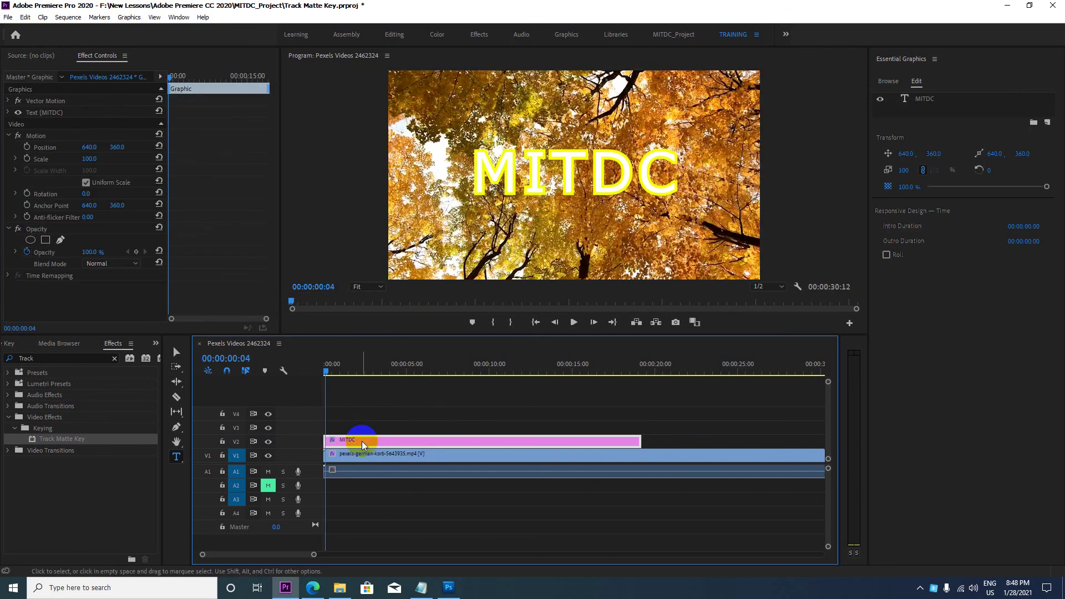
Set the forest clip's Track Matte Key Matte to Video 2 and play from the start
click(354, 457)
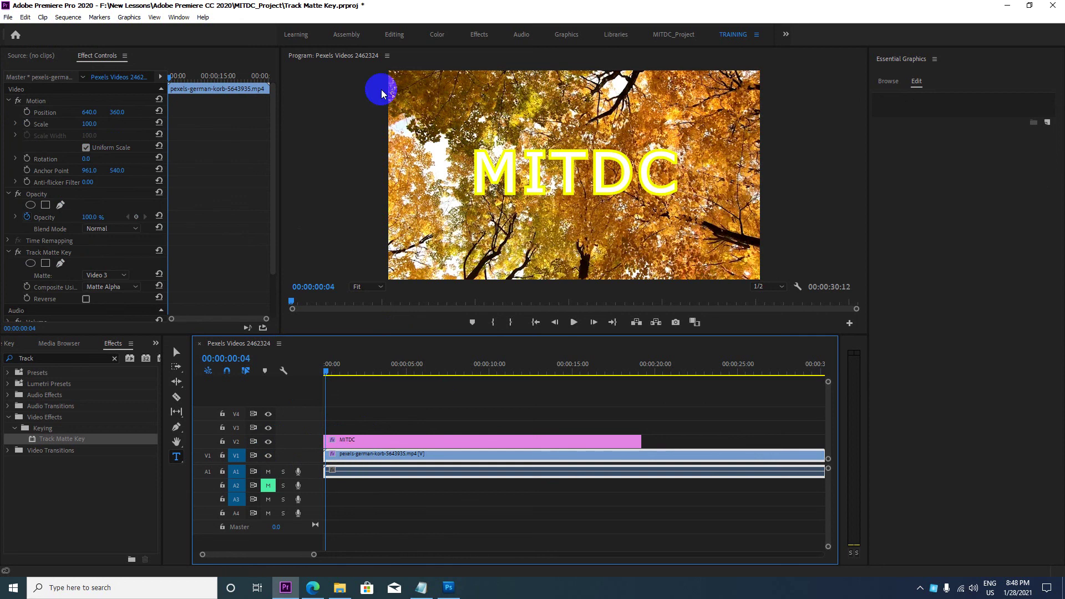
click(126, 275)
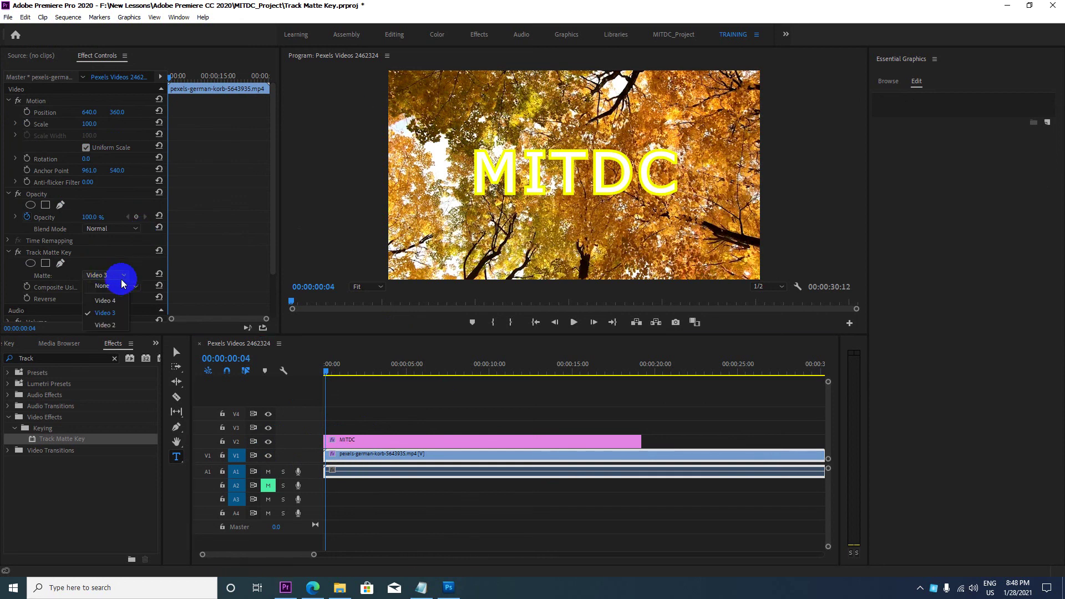
click(111, 325)
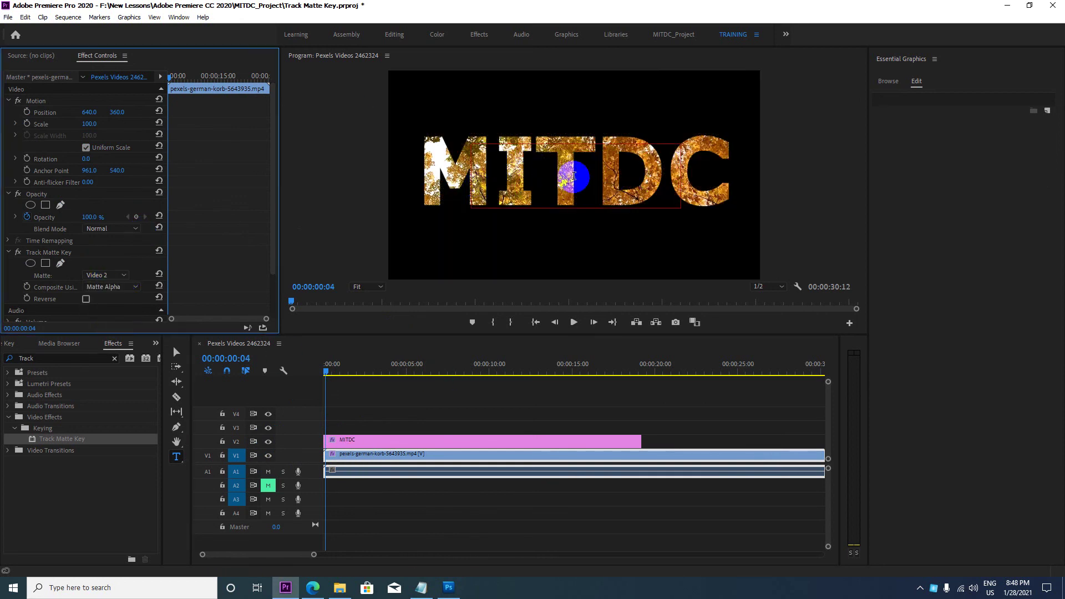
click(322, 371)
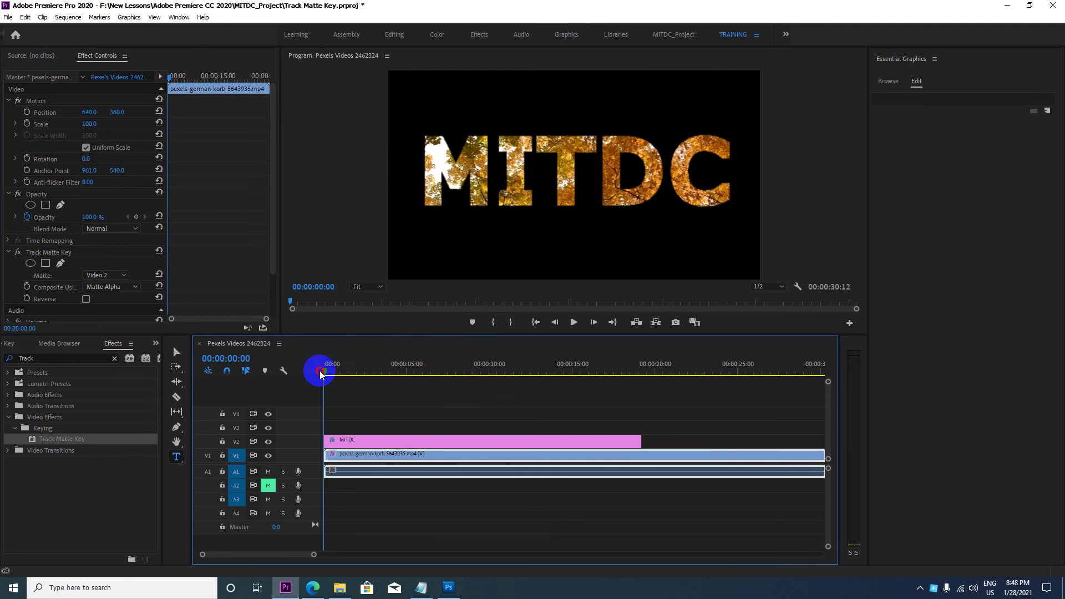
key(space)
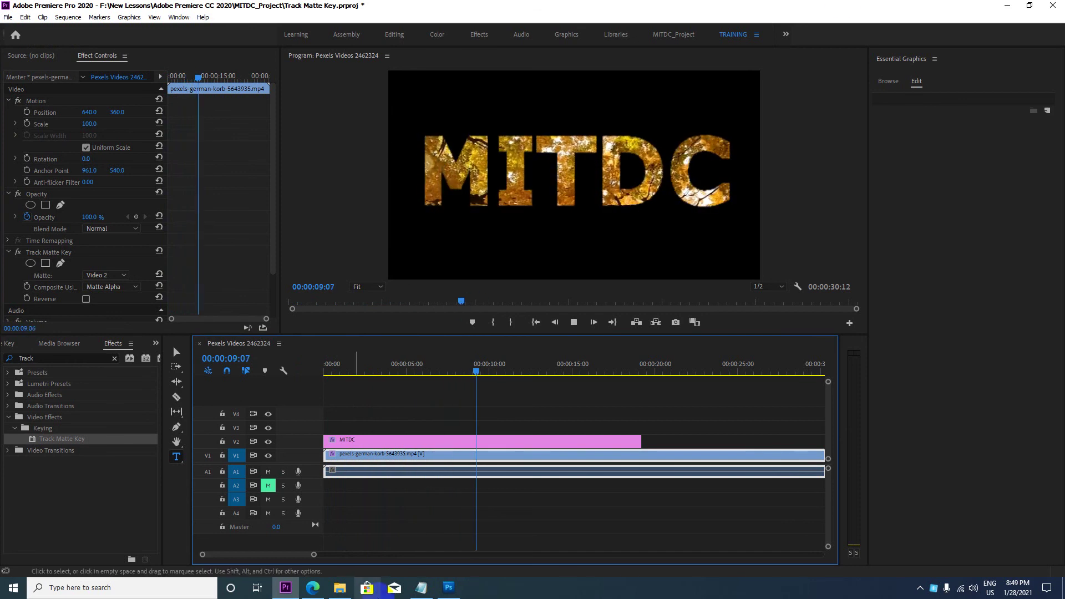
click(313, 587)
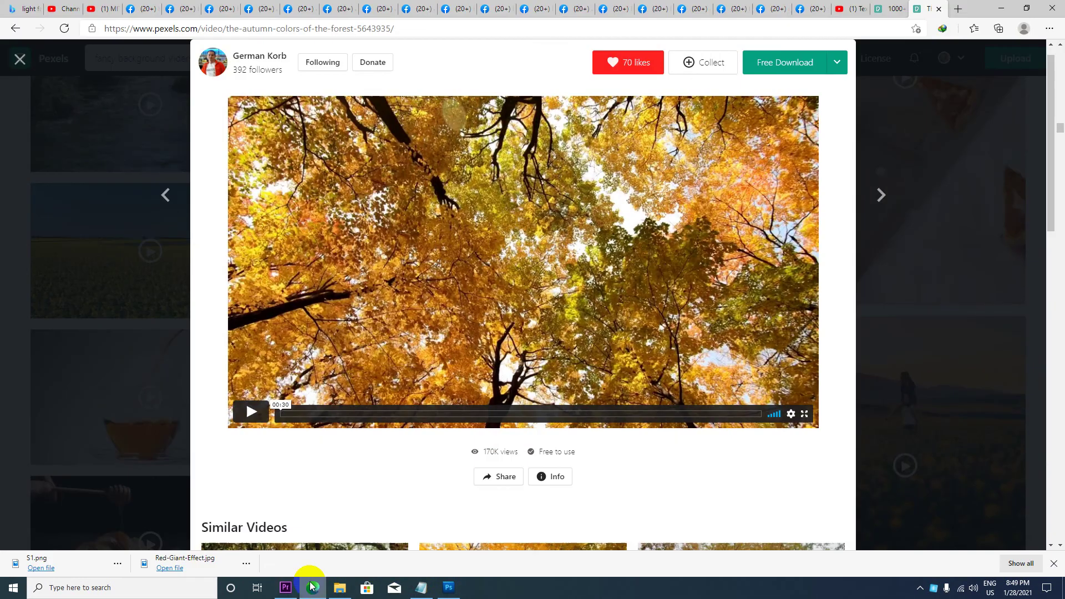
click(105, 10)
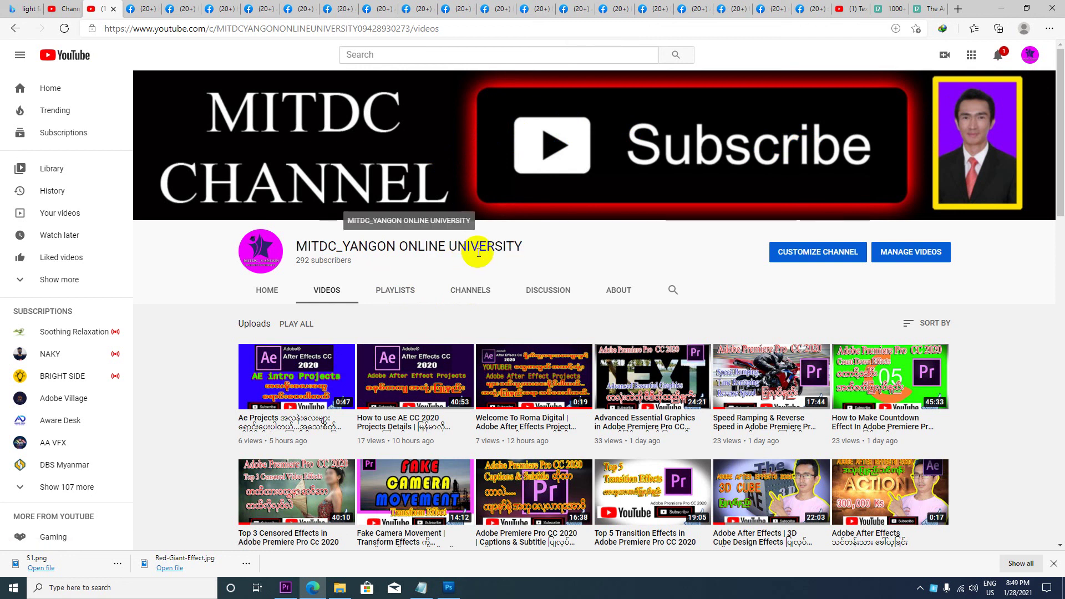
click(1003, 10)
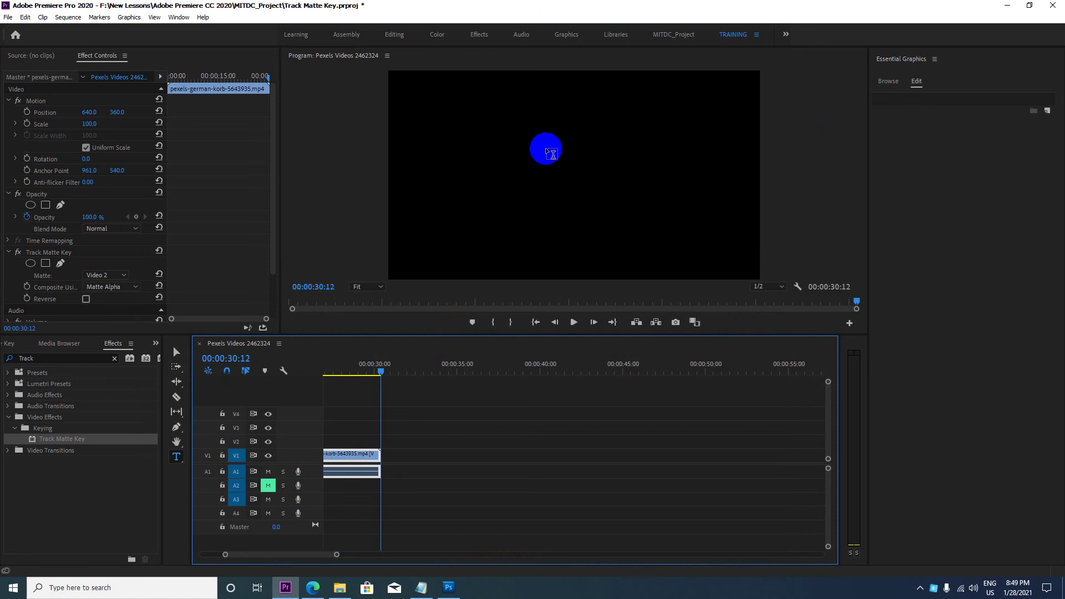